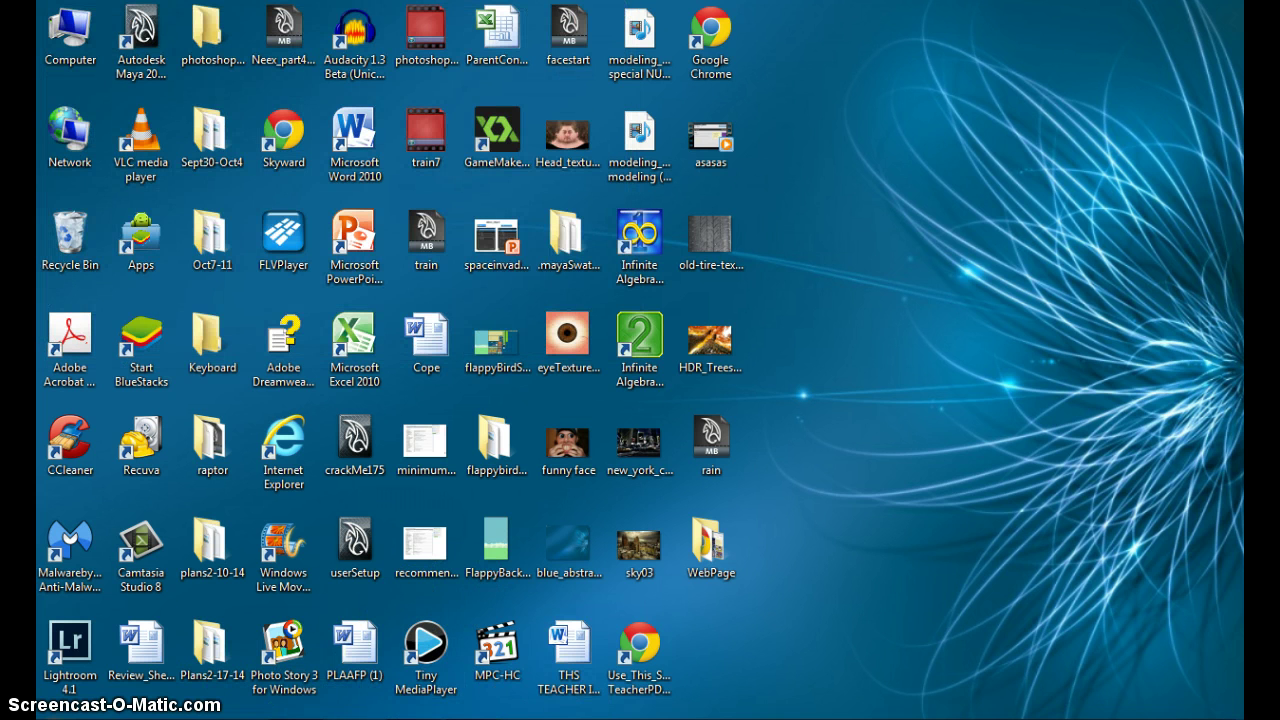
Open the facestart scene from the desktop in Maya and dismiss the Output Window and Essential Skills Movies windows.
drag(707, 681, 714, 678)
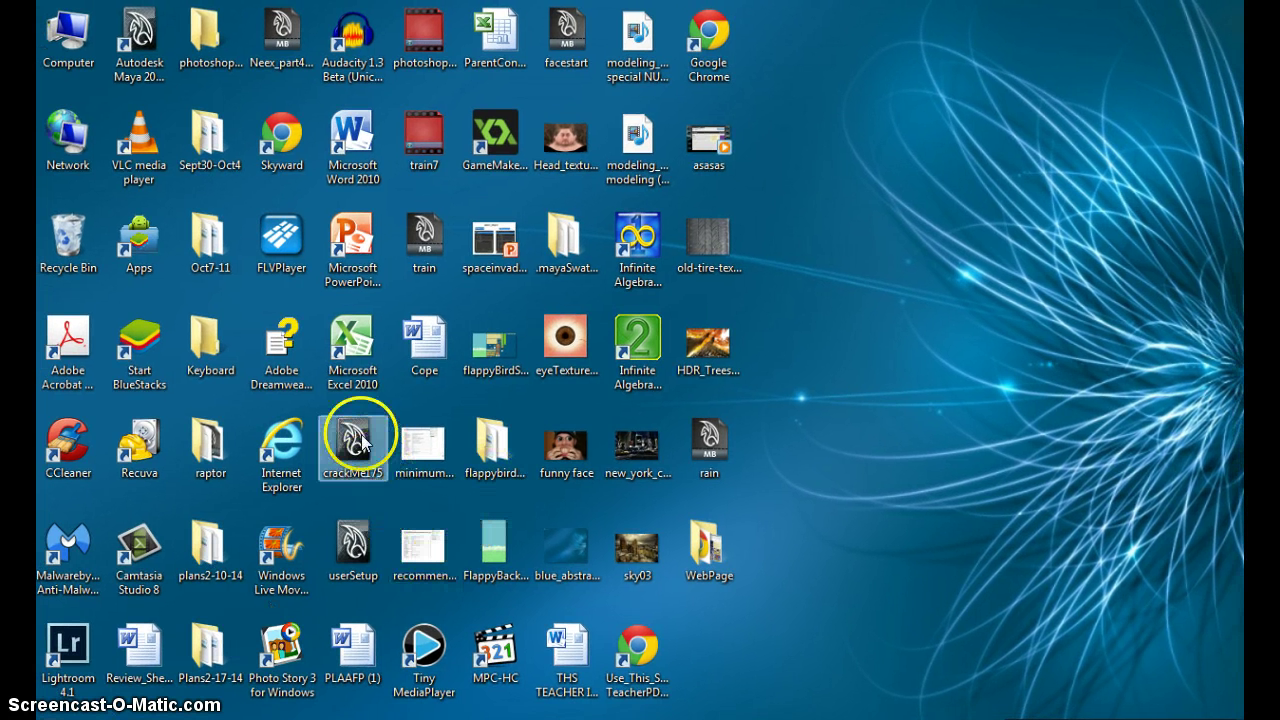
double_click(566, 20)
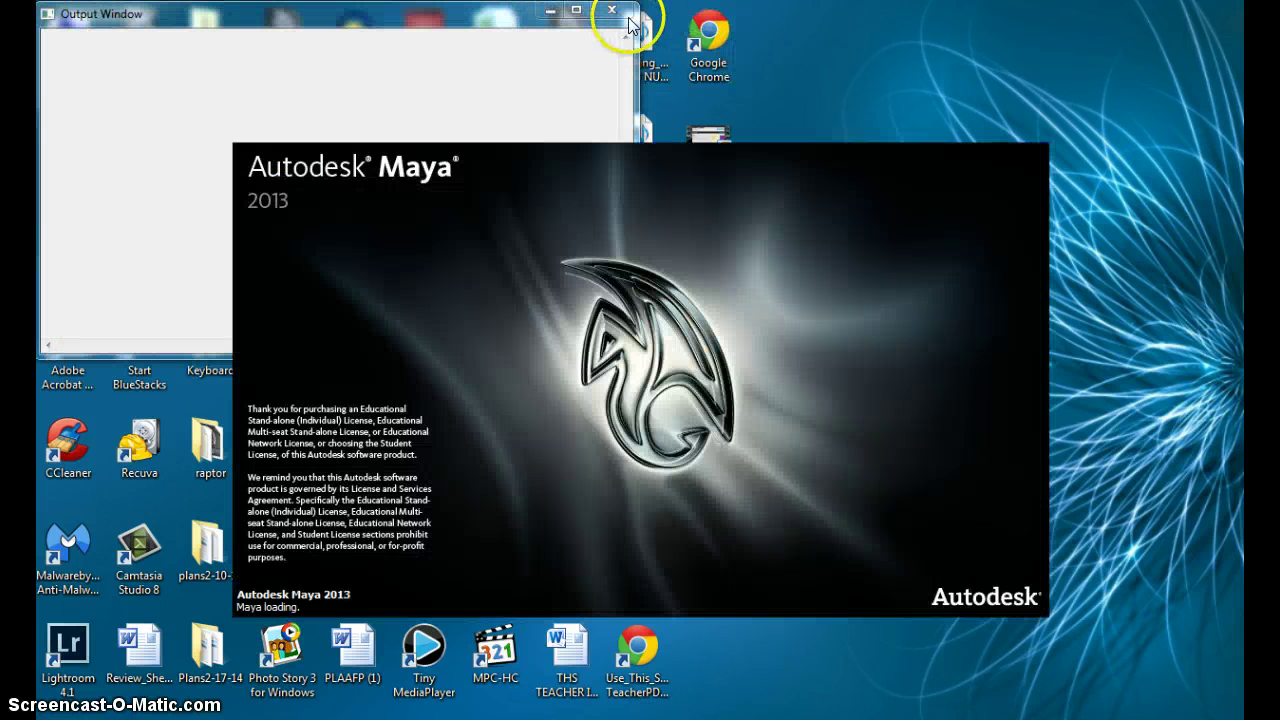
click(627, 14)
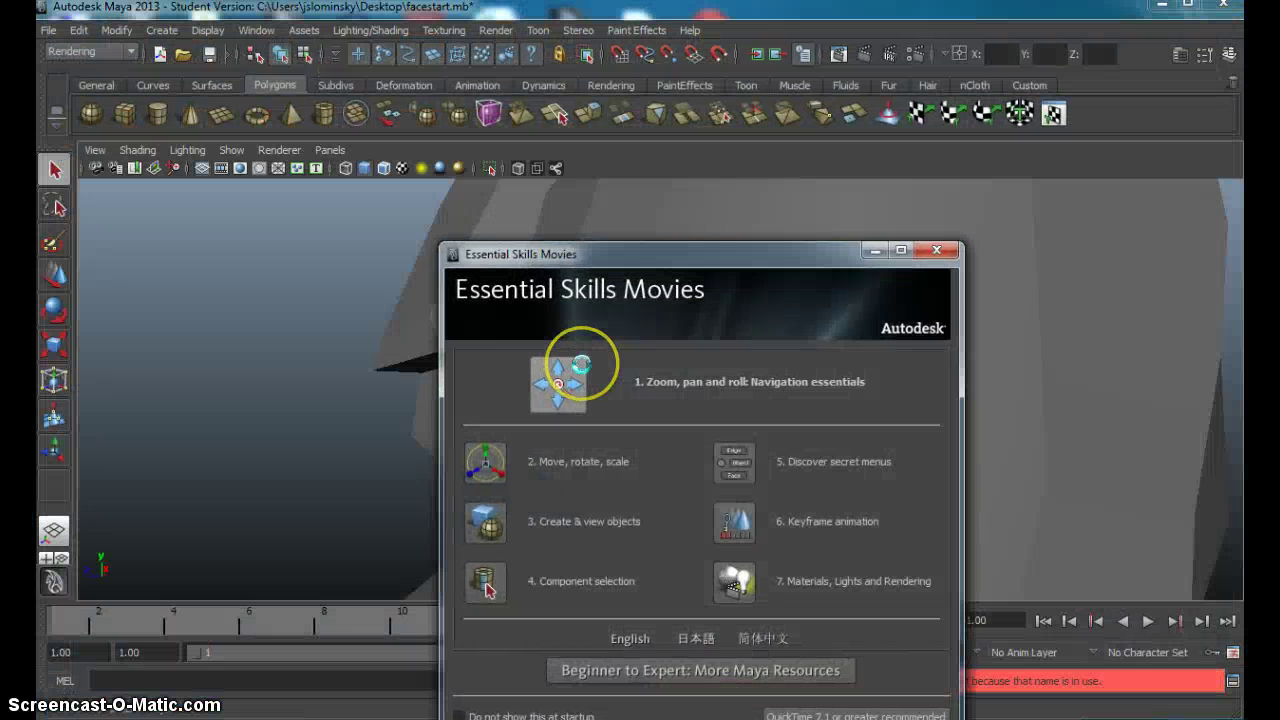
click(936, 250)
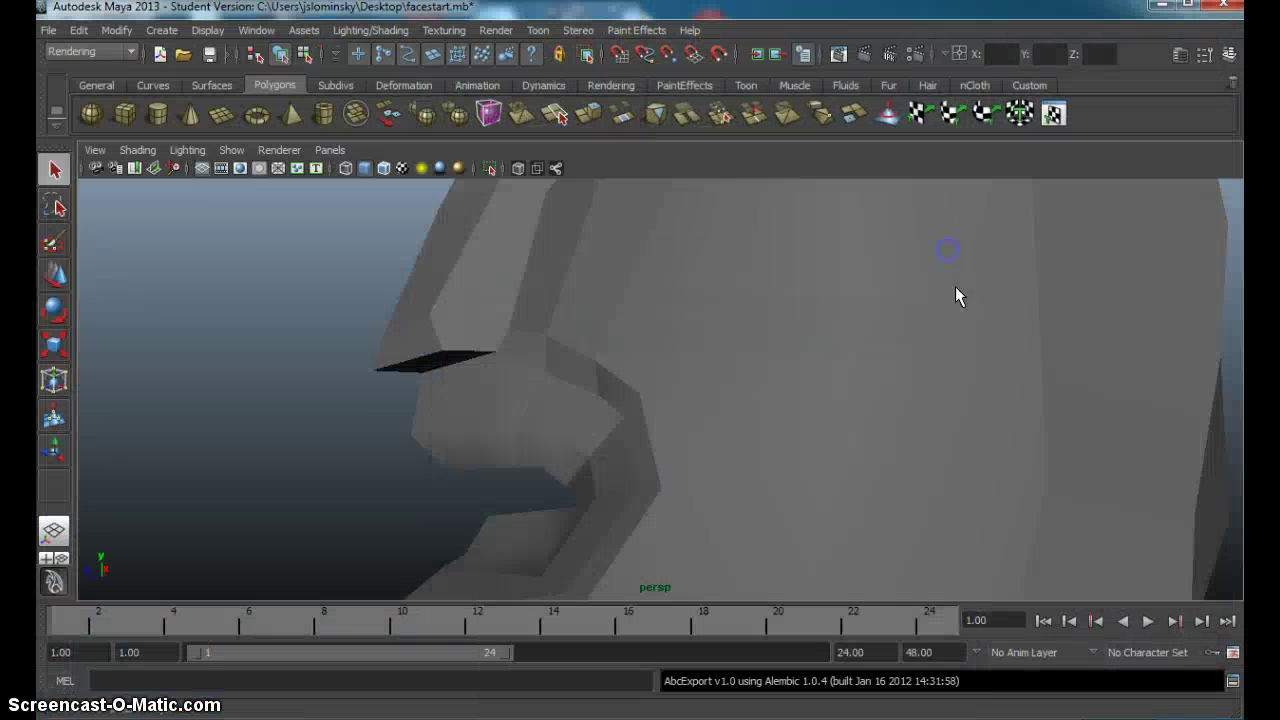
Delete the existing face model from the scene, leaving the grid empty.
scroll(679, 410, down, 3)
alt+drag(679, 410, 745, 435)
scroll(745, 352, down, 5)
alt+drag(745, 352, 686, 405)
click(756, 356)
key(Delete)
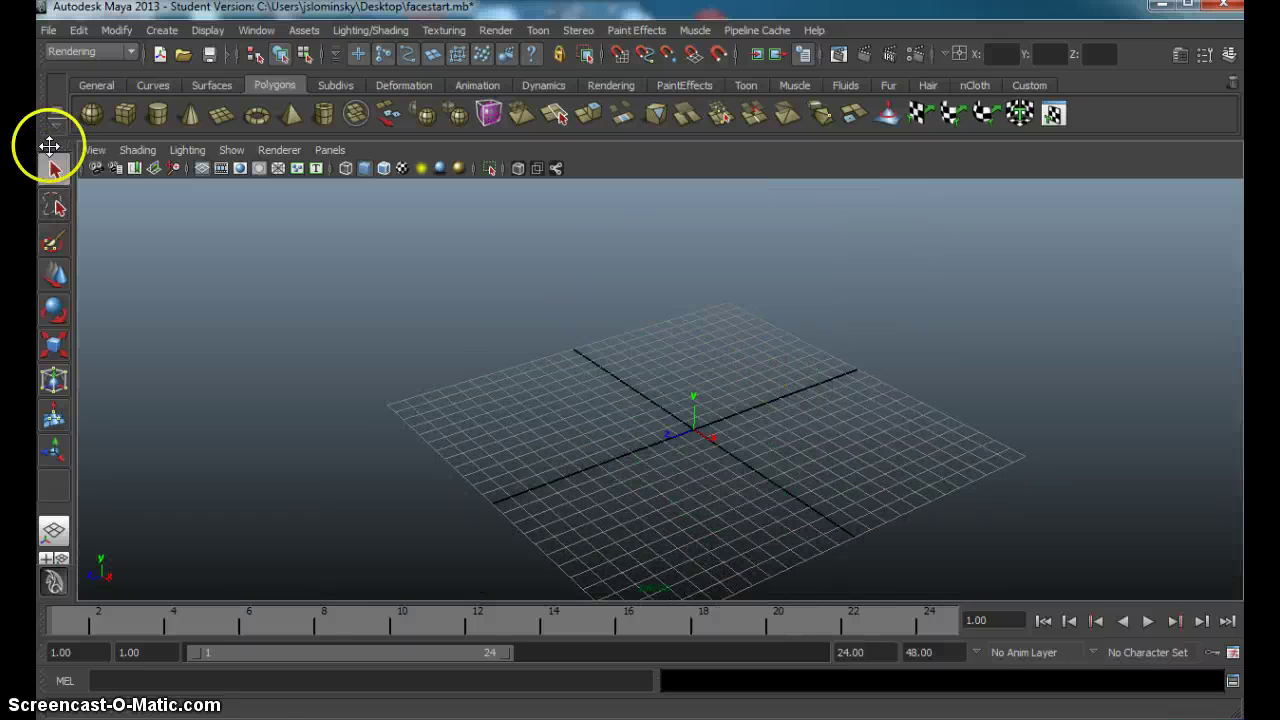
Create a wide, thin, upright polygon cube on the grid to serve as a flat panel.
click(123, 114)
mouse_move(766, 434)
alt+mouse_down()
mouse_move(791, 446)
mouse_move(749, 469)
mouse_move(705, 452)
alt+mouse_up()
mouse_move(700, 359)
mouse_down()
mouse_move(760, 540)
mouse_move(731, 349)
mouse_move(731, 212)
mouse_up()
alt+drag(706, 525, 907, 470)
alt+drag(686, 316, 663, 406)
Scale the panel slightly wider along the X axis and deselect it.
click(54, 346)
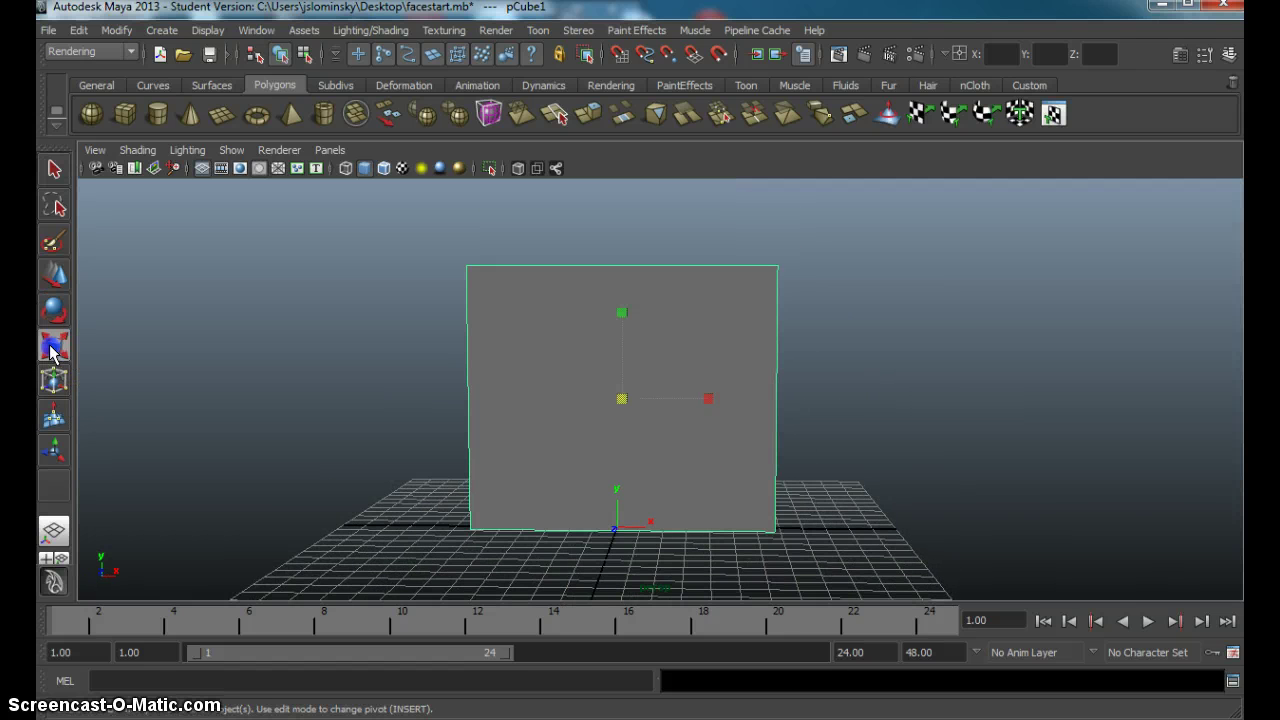
alt+drag(563, 416, 570, 426)
drag(709, 397, 725, 397)
alt+drag(623, 306, 1031, 371)
click(1031, 371)
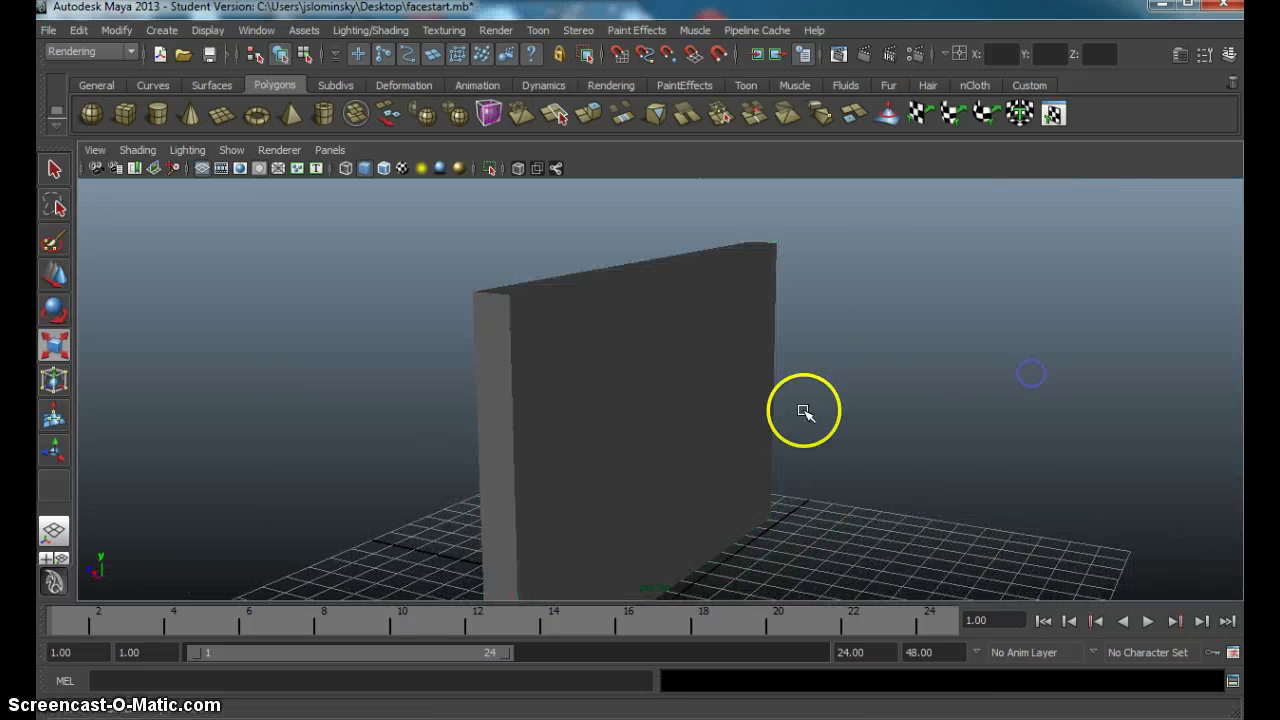
With the Polygons menu set, extrude the panel's large face and scale the new face down to a small central rectangle.
right_click(658, 325)
right_drag(668, 360, 663, 360)
click(663, 377)
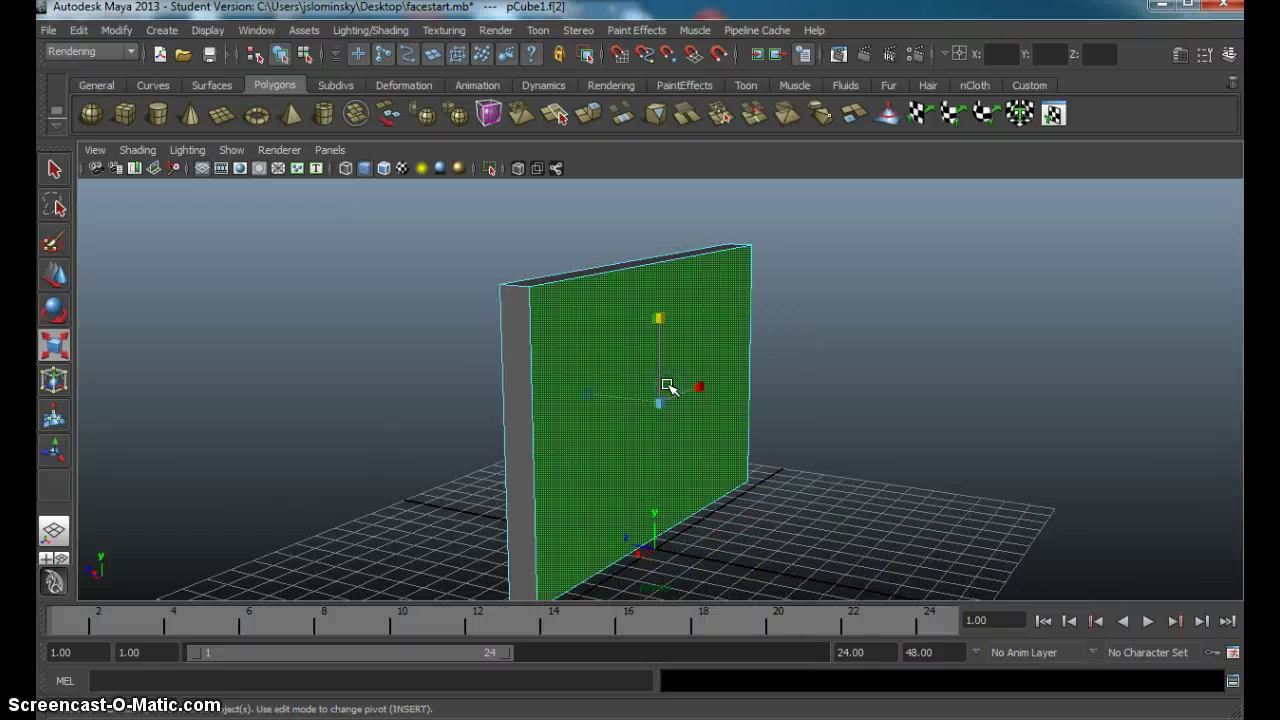
click(651, 410)
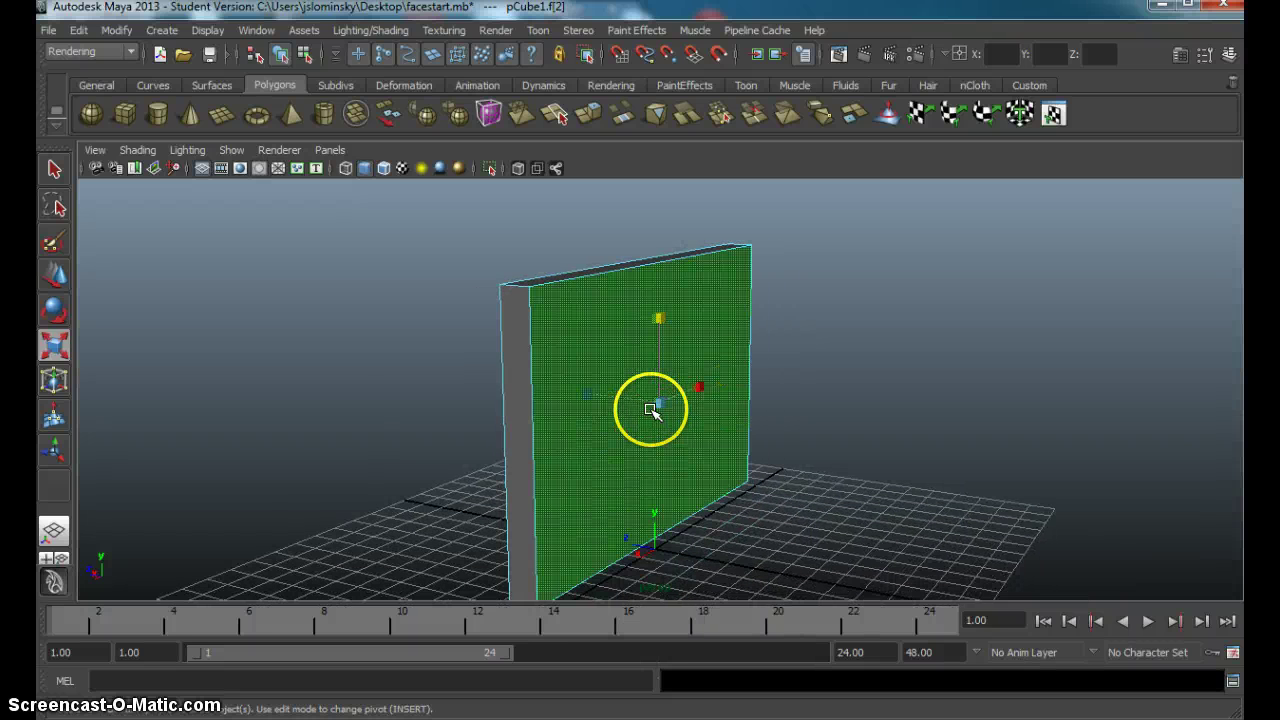
alt+middle_drag(641, 405, 635, 389)
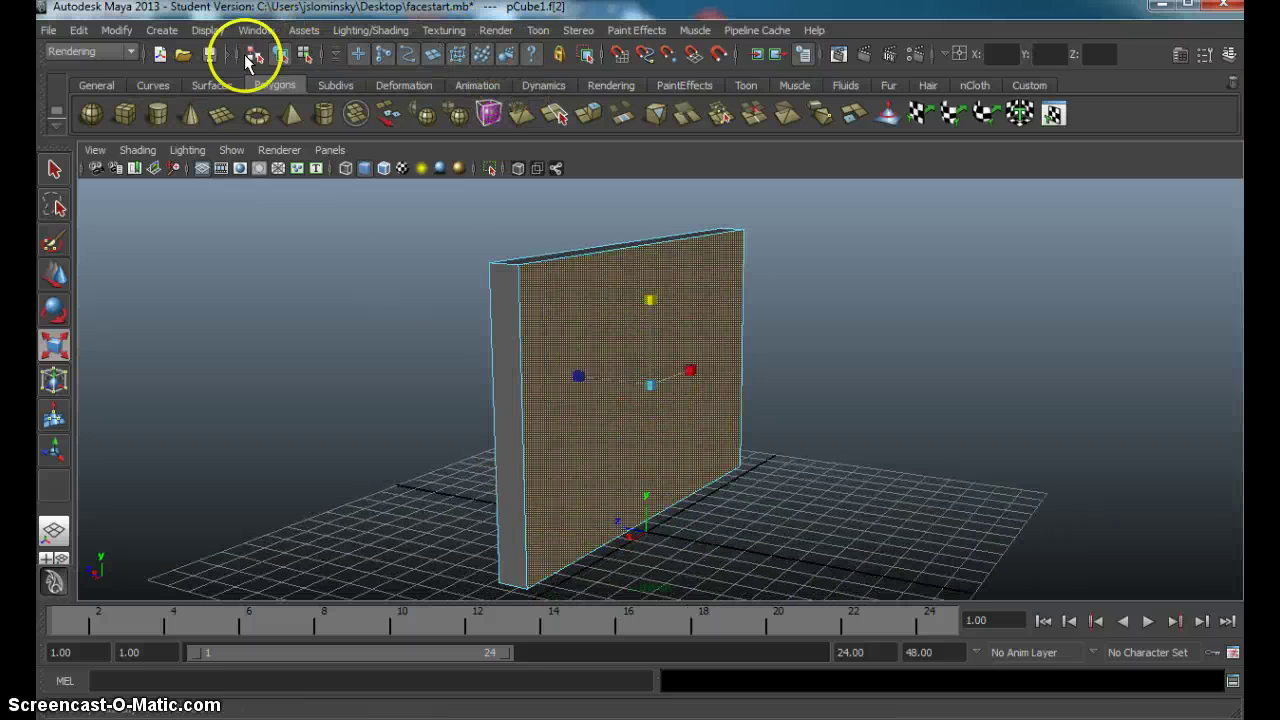
click(87, 52)
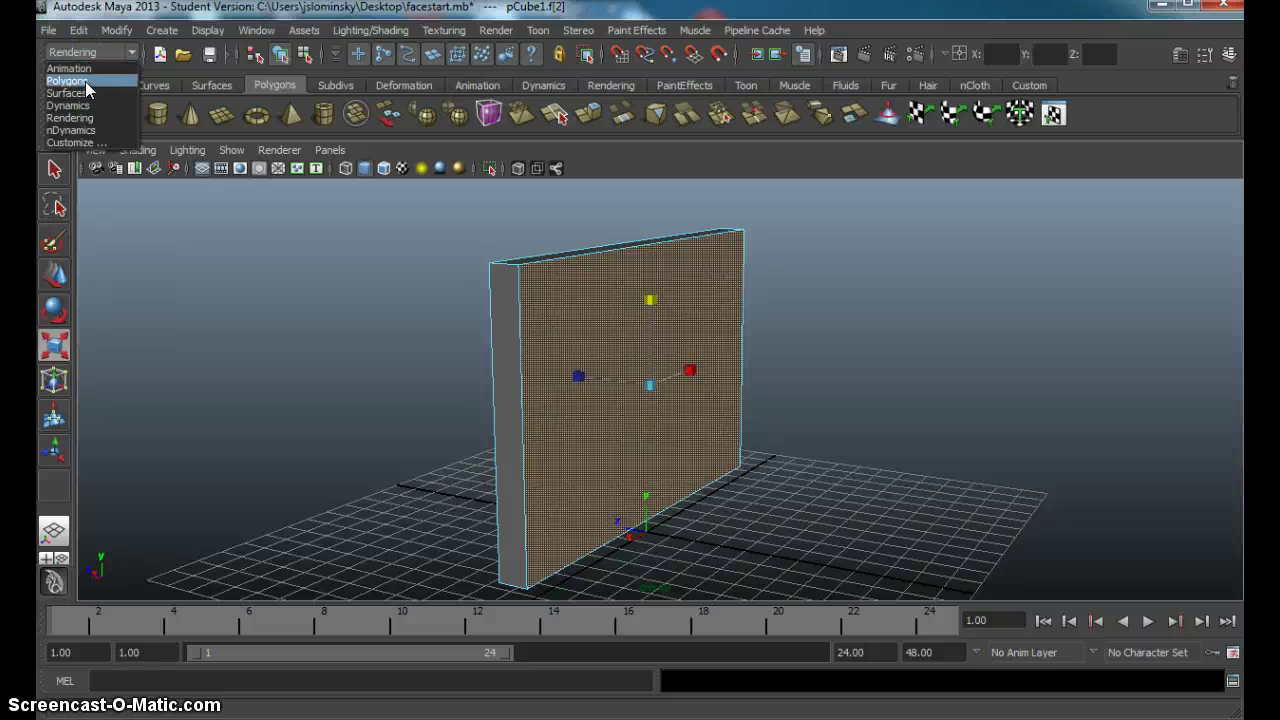
click(84, 81)
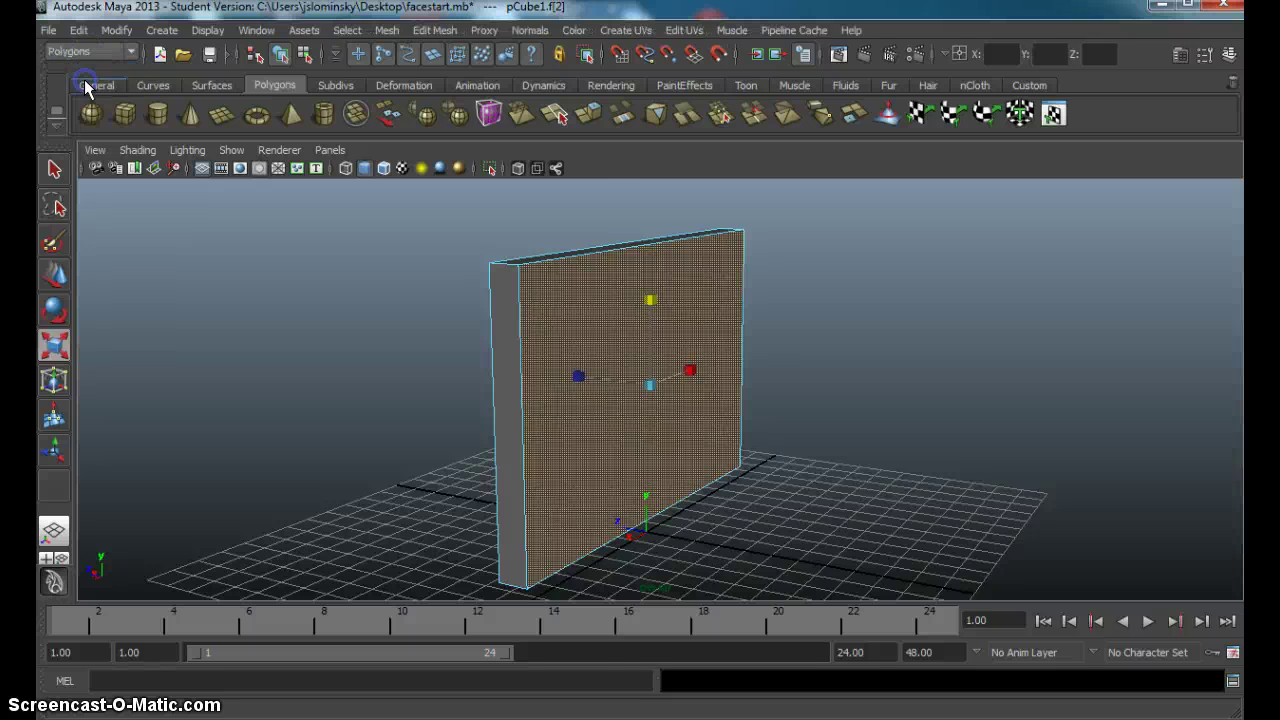
click(430, 31)
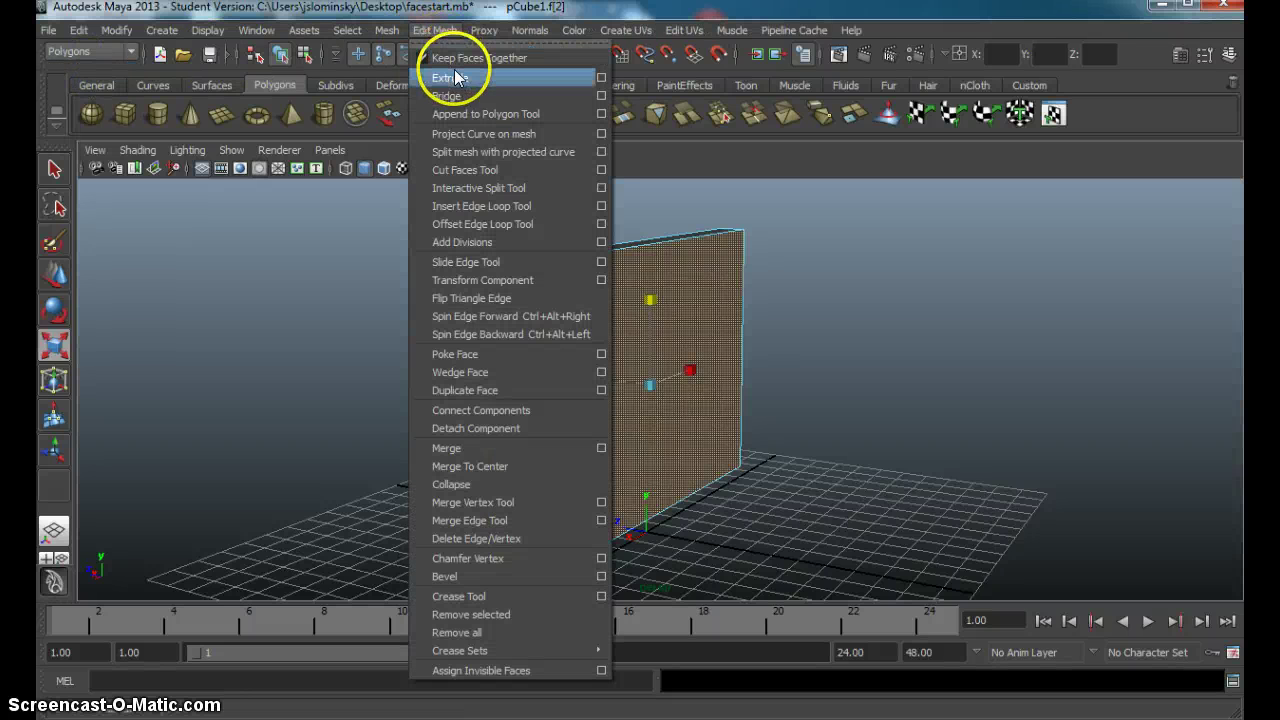
click(450, 77)
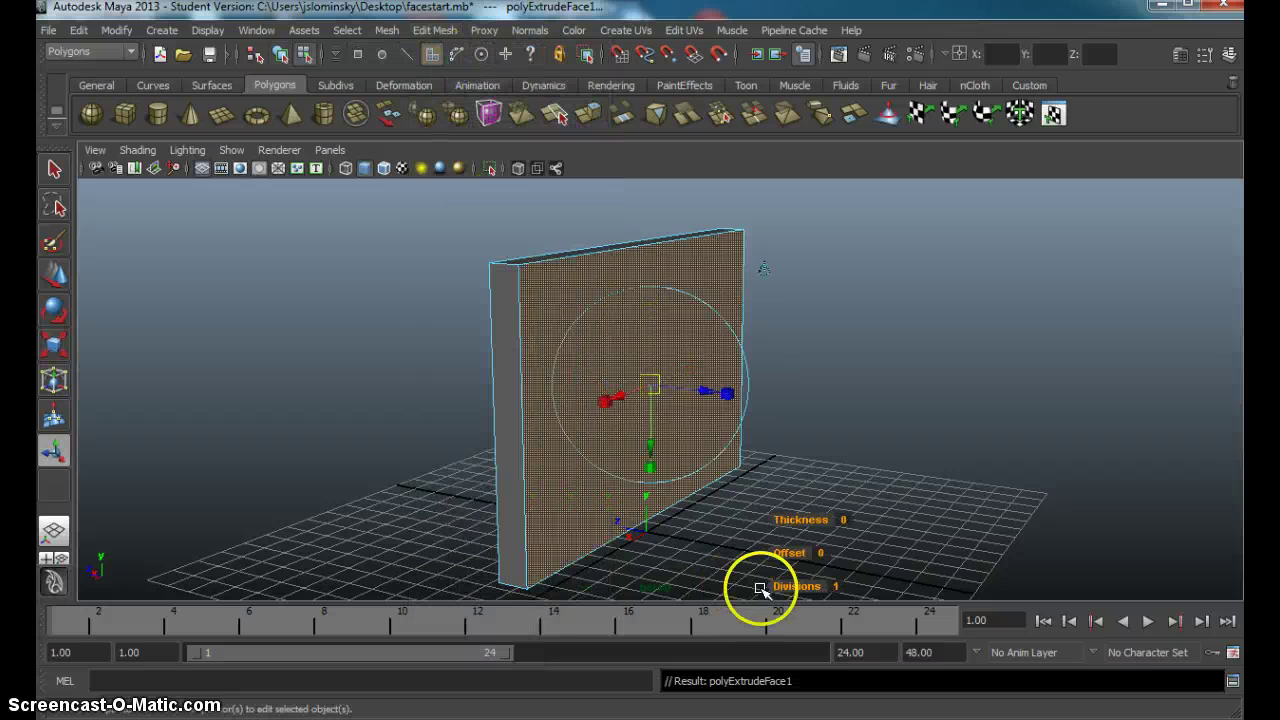
click(664, 408)
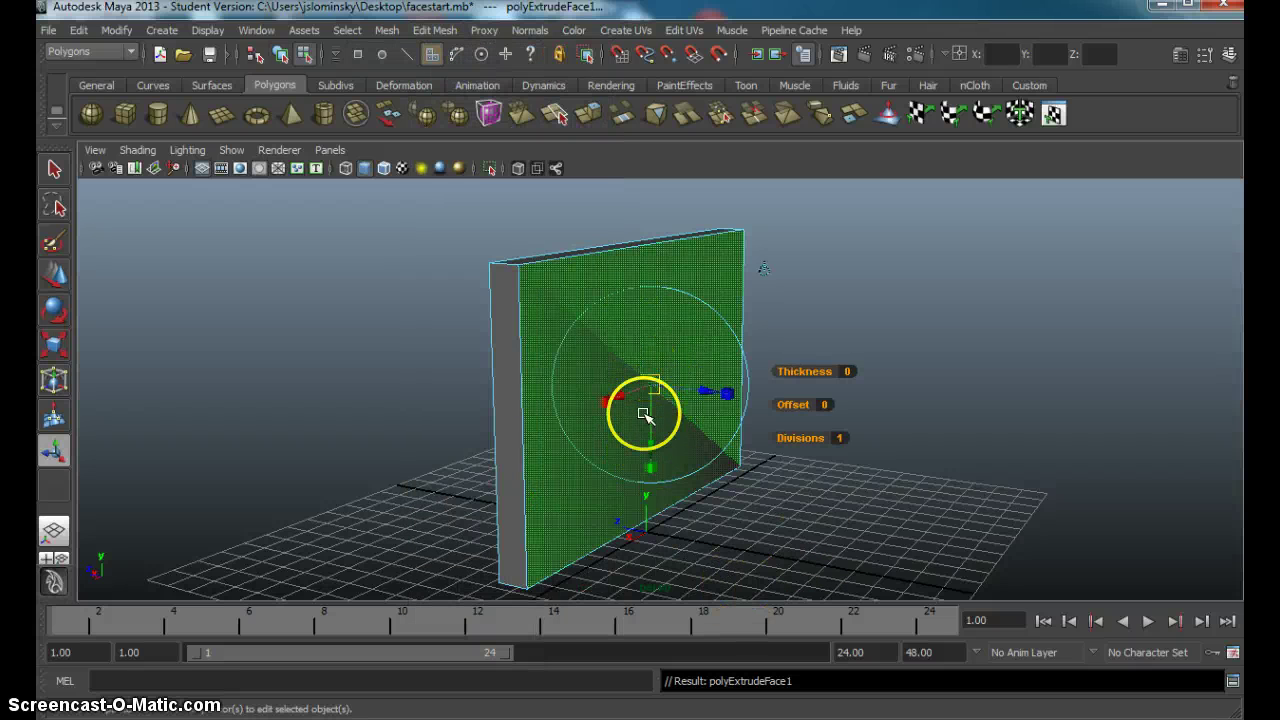
alt+drag(653, 407, 649, 381)
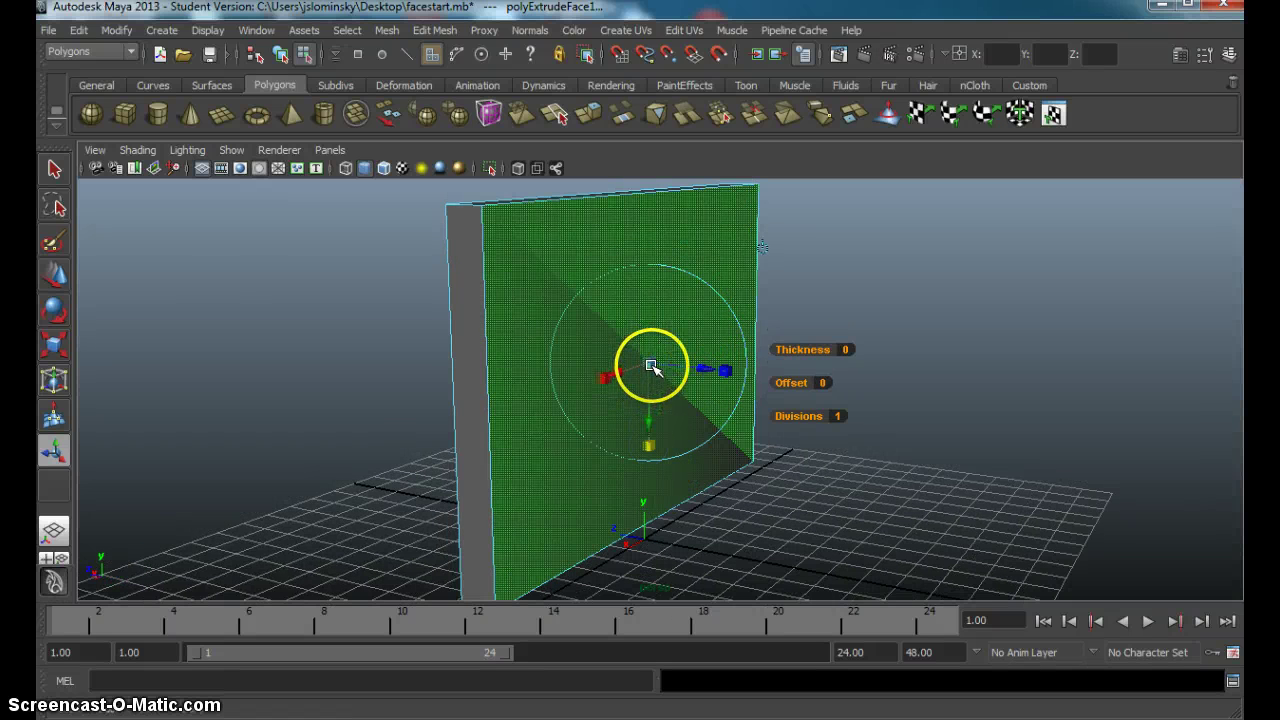
drag(650, 362, 619, 374)
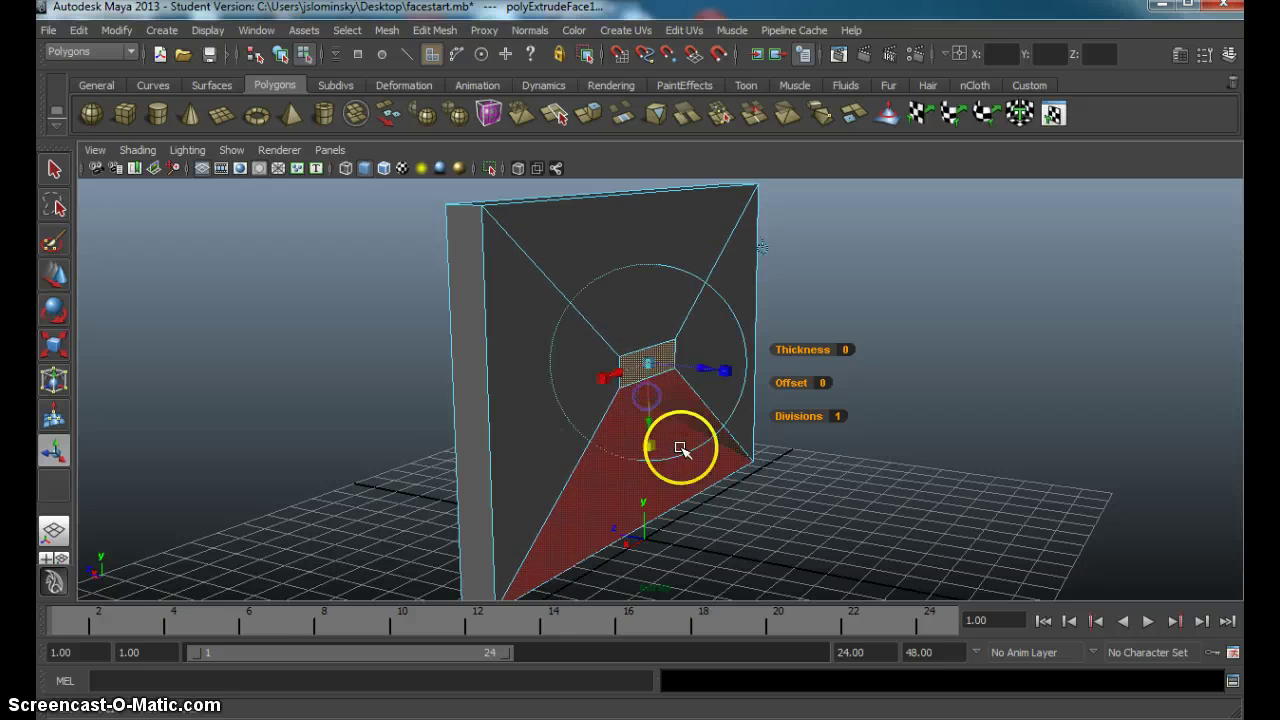
alt+drag(694, 446, 726, 465)
Extrude the small central face a short distance outward from the panel to form a shallow block.
click(764, 508)
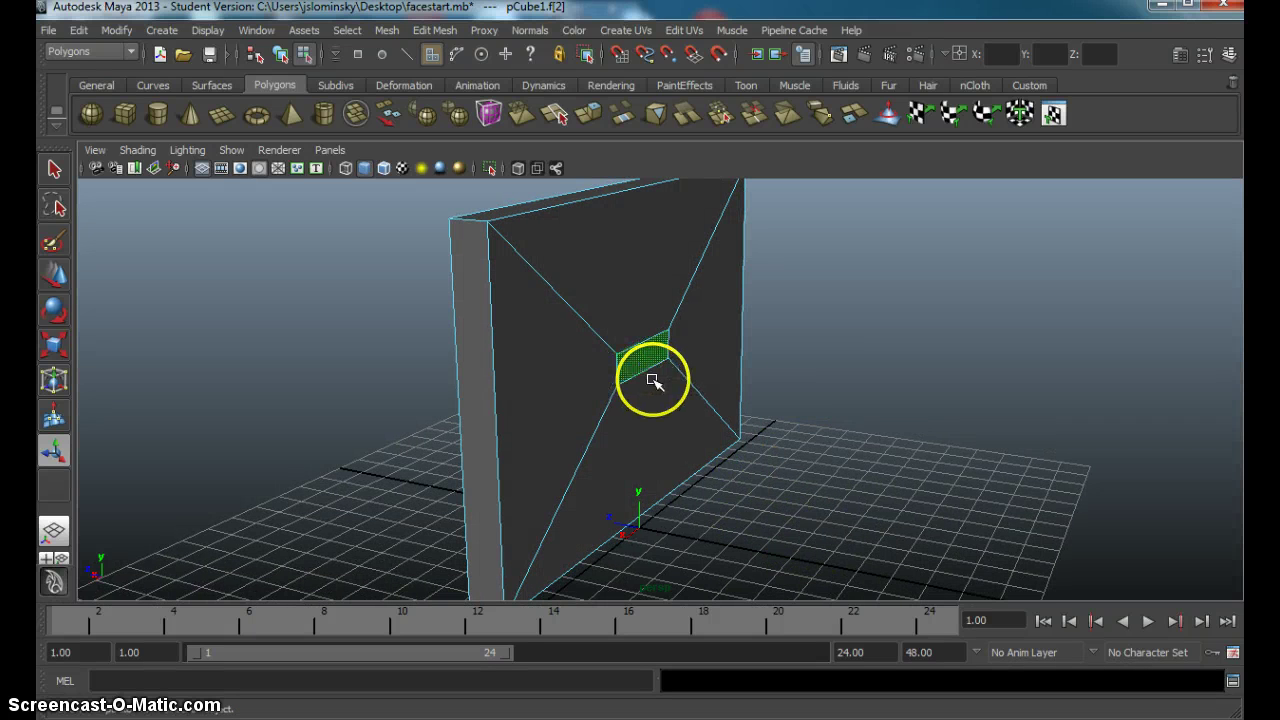
key(ctrl+e)
drag(690, 360, 782, 463)
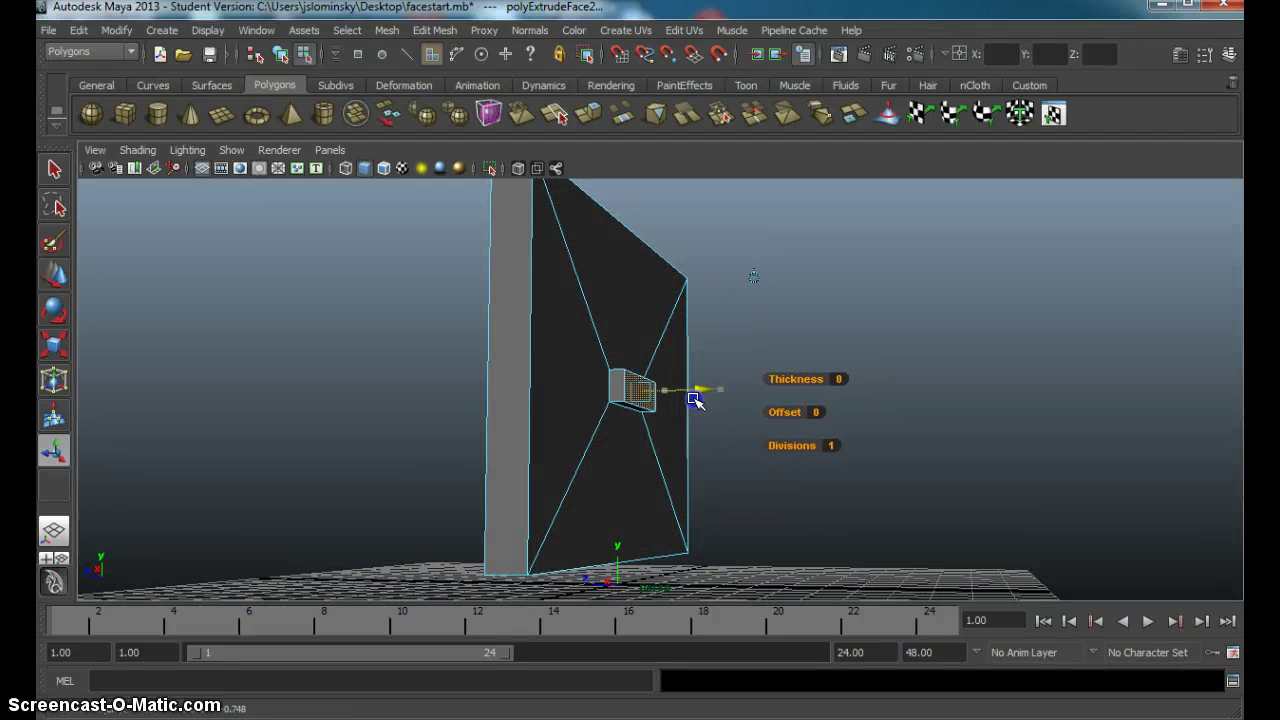
alt+drag(693, 400, 729, 485)
click(669, 356)
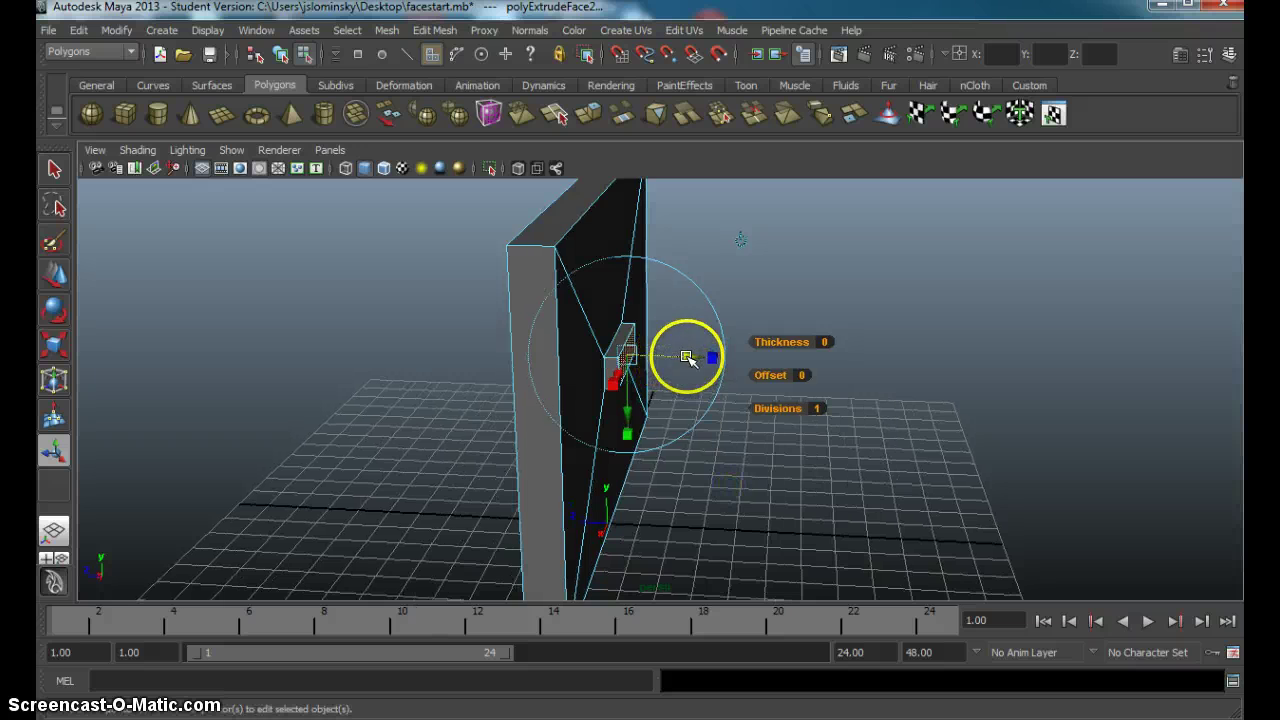
scroll(680, 362, up, 2)
alt+drag(680, 363, 668, 394)
scroll(680, 345, up, 3)
alt+middle_drag(680, 334, 681, 384)
scroll(934, 423, down, 4)
click(934, 423)
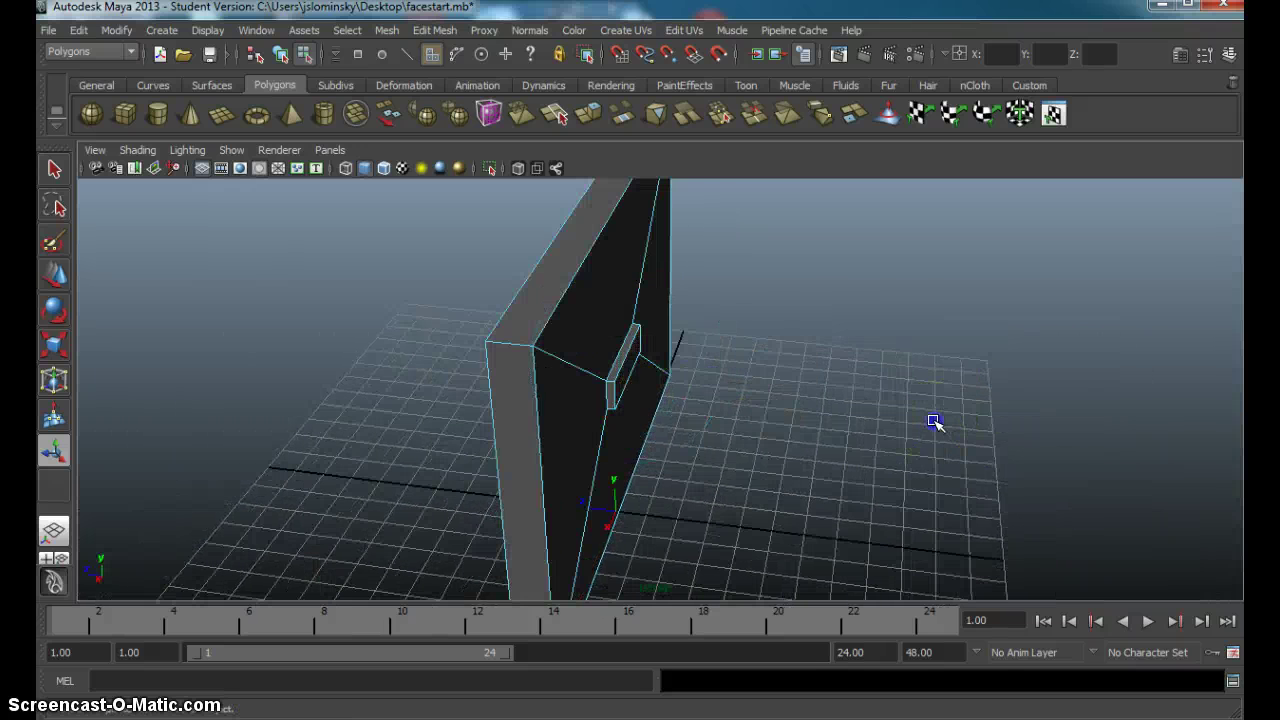
Extrude the end face of the shallow block outward again to add a second segment.
scroll(934, 423, up, 4)
click(590, 364)
alt+drag(626, 362, 623, 337)
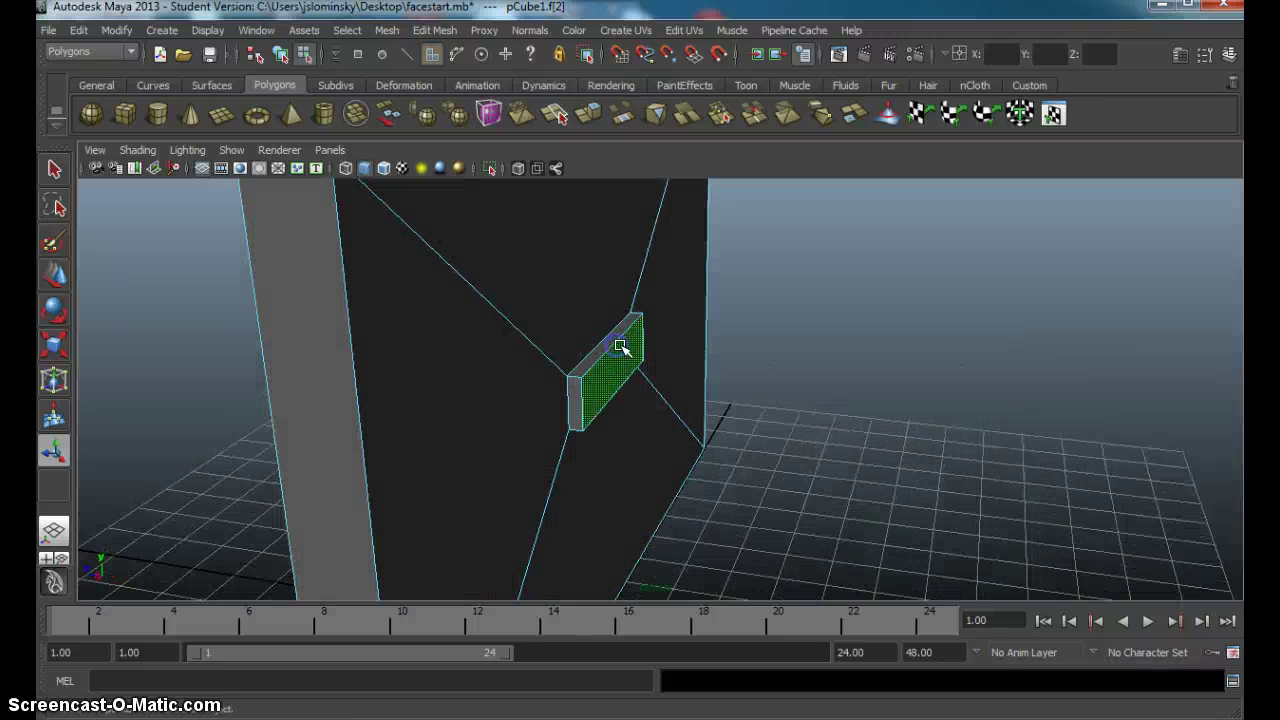
key(g)
alt+drag(683, 410, 783, 421)
Try to select the underside faces of the protruding block, including a run of connected faces.
click(608, 432)
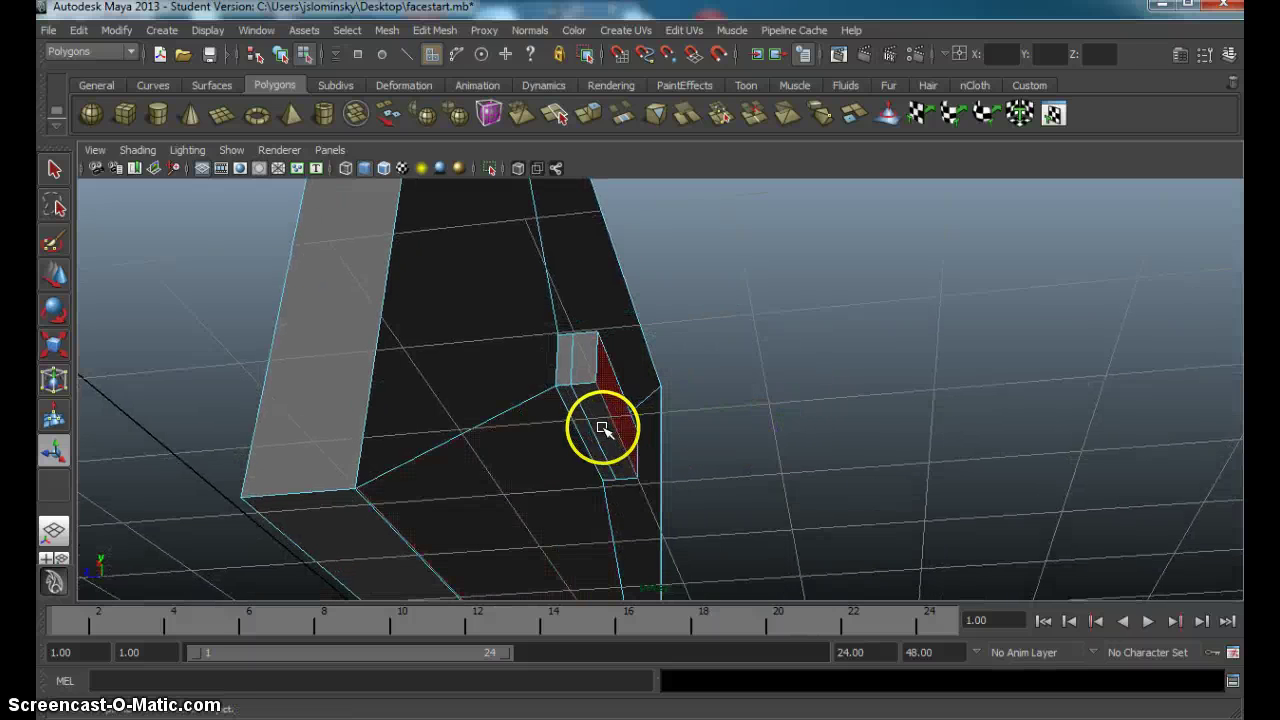
click(603, 432)
alt+drag(623, 466, 520, 463)
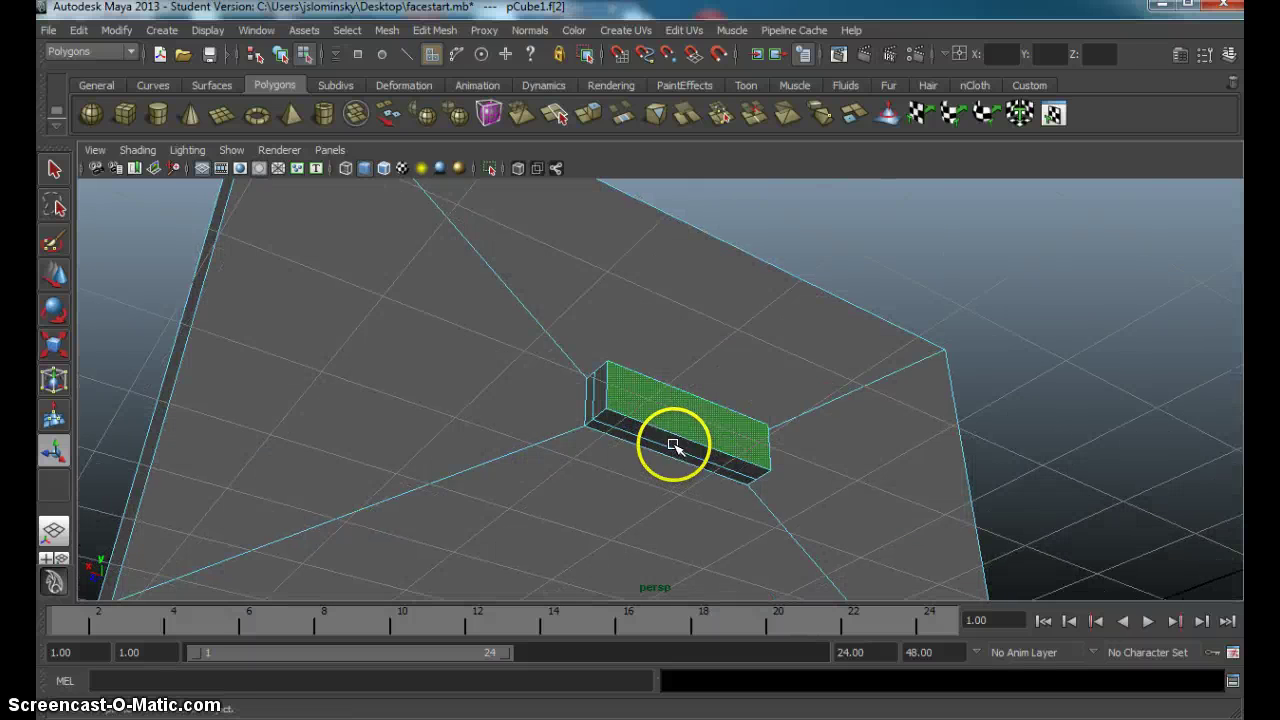
scroll(674, 439, up, 3)
right_drag(686, 398, 688, 433)
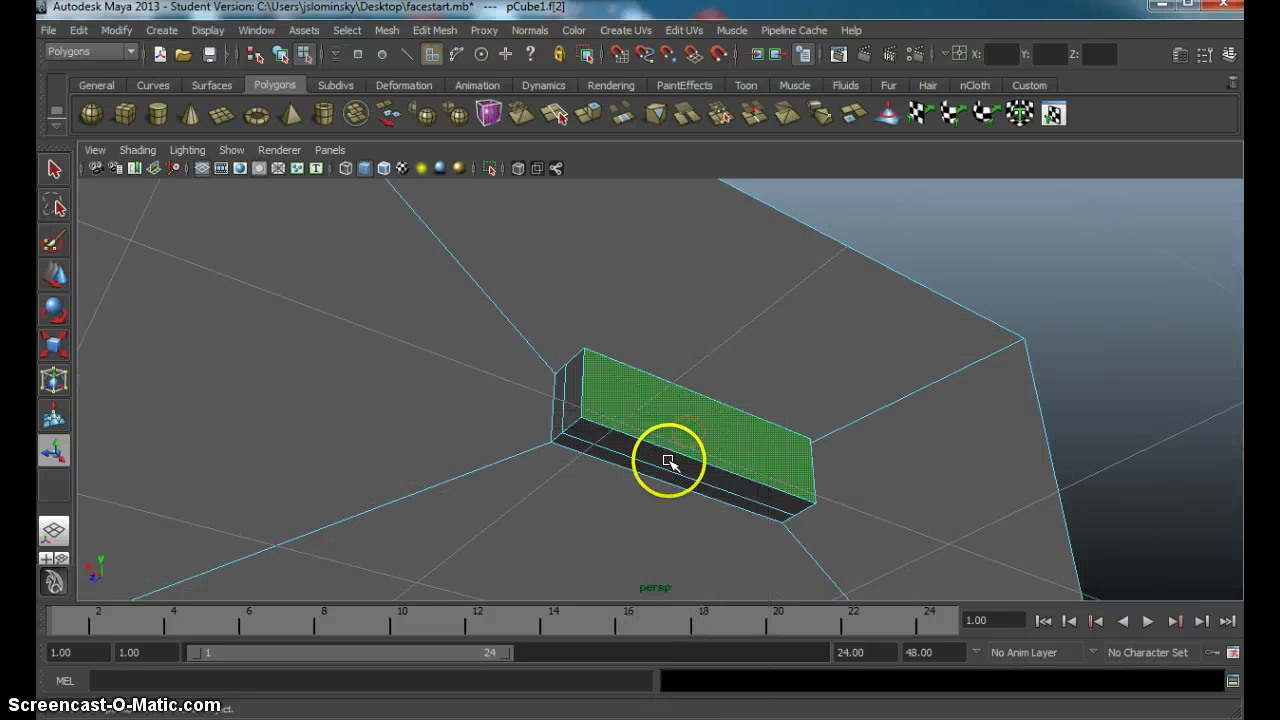
click(54, 170)
click(1166, 412)
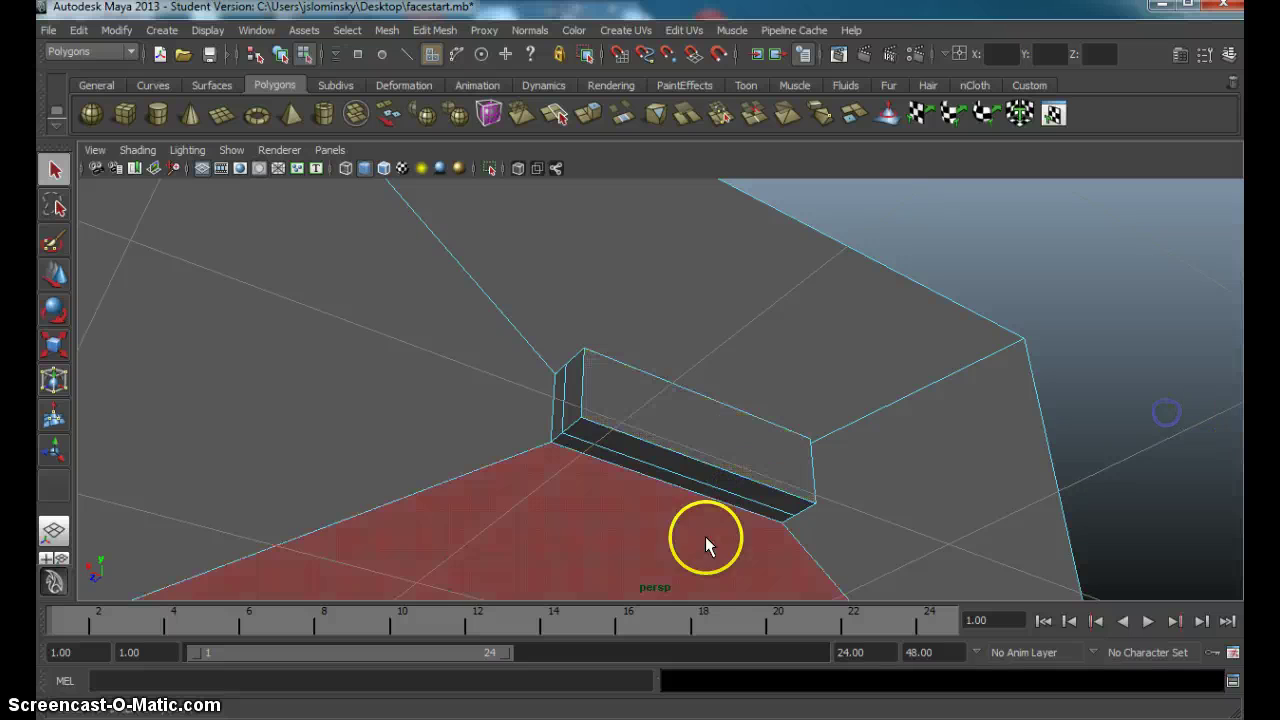
mouse_move(657, 472)
alt+mouse_down()
mouse_move(686, 457)
mouse_move(689, 414)
mouse_move(662, 497)
alt+mouse_up()
click(661, 486)
scroll(663, 494, up, 2)
shift+double_click(650, 522)
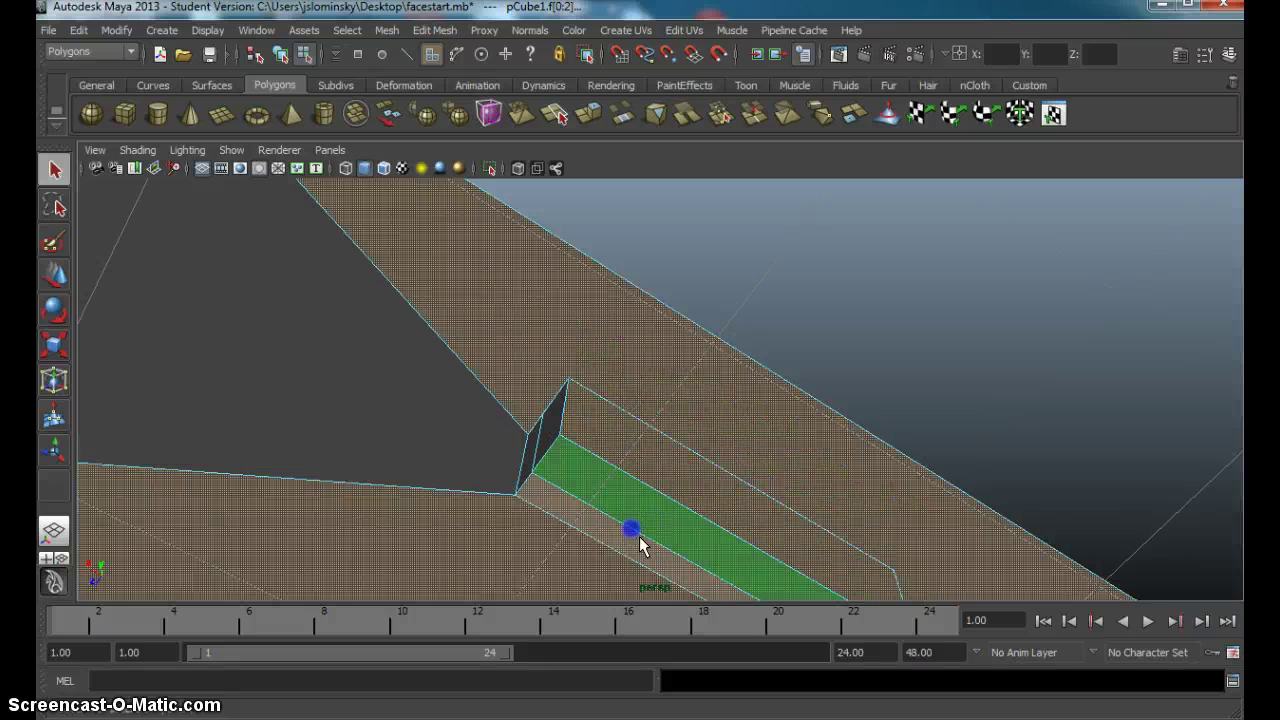
click(1050, 194)
scroll(920, 394, down, 3)
alt+drag(920, 394, 823, 474)
scroll(688, 404, up, 2)
alt+drag(688, 404, 643, 429)
click(571, 418)
click(432, 30)
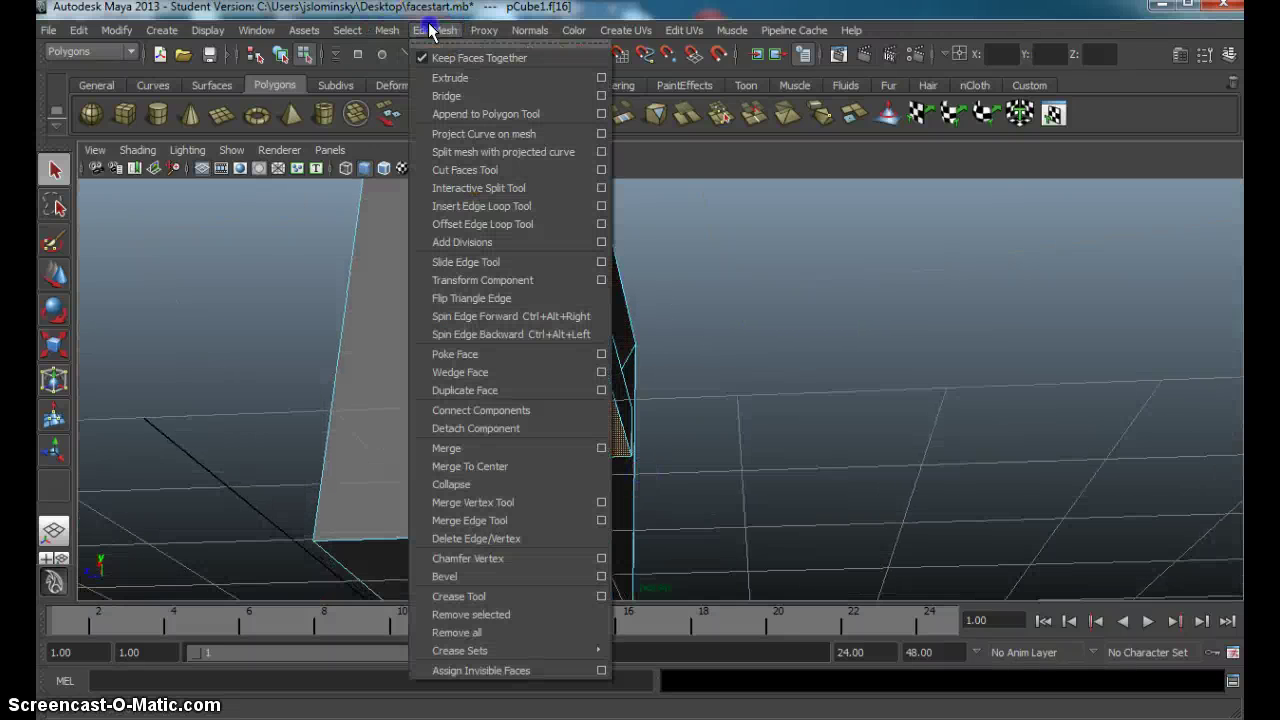
click(830, 408)
key(ctrl+z)
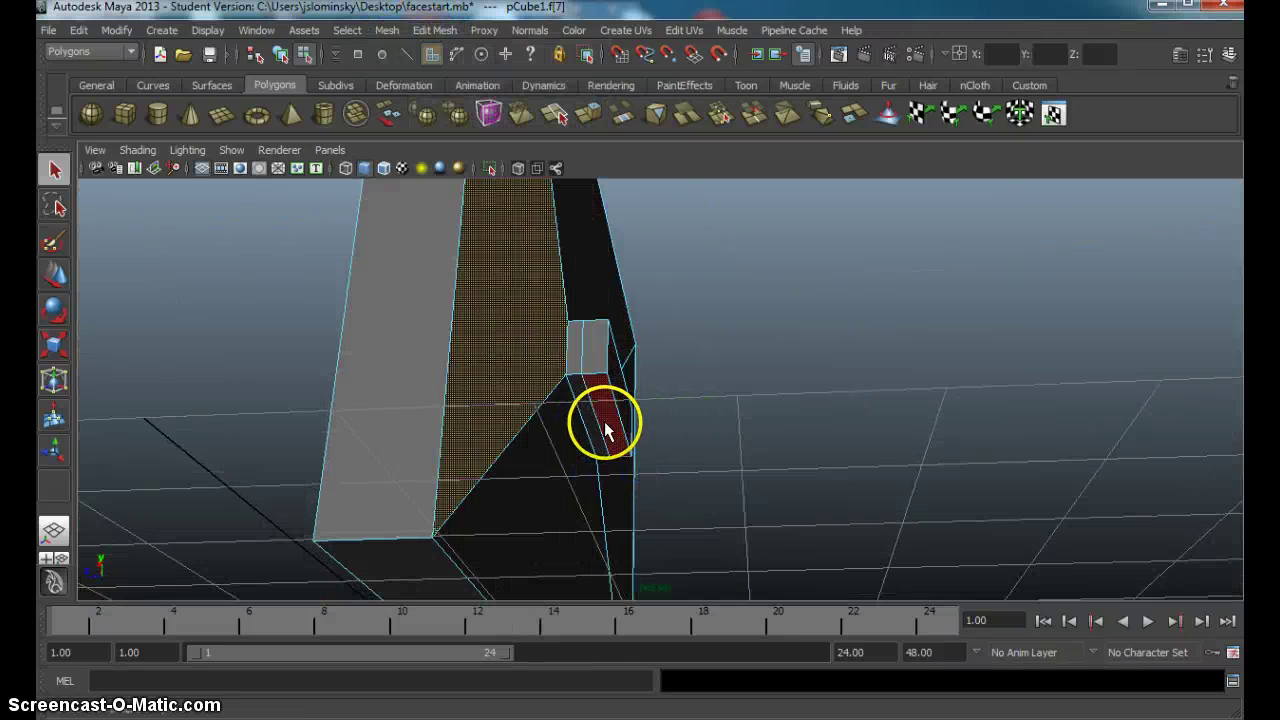
click(749, 421)
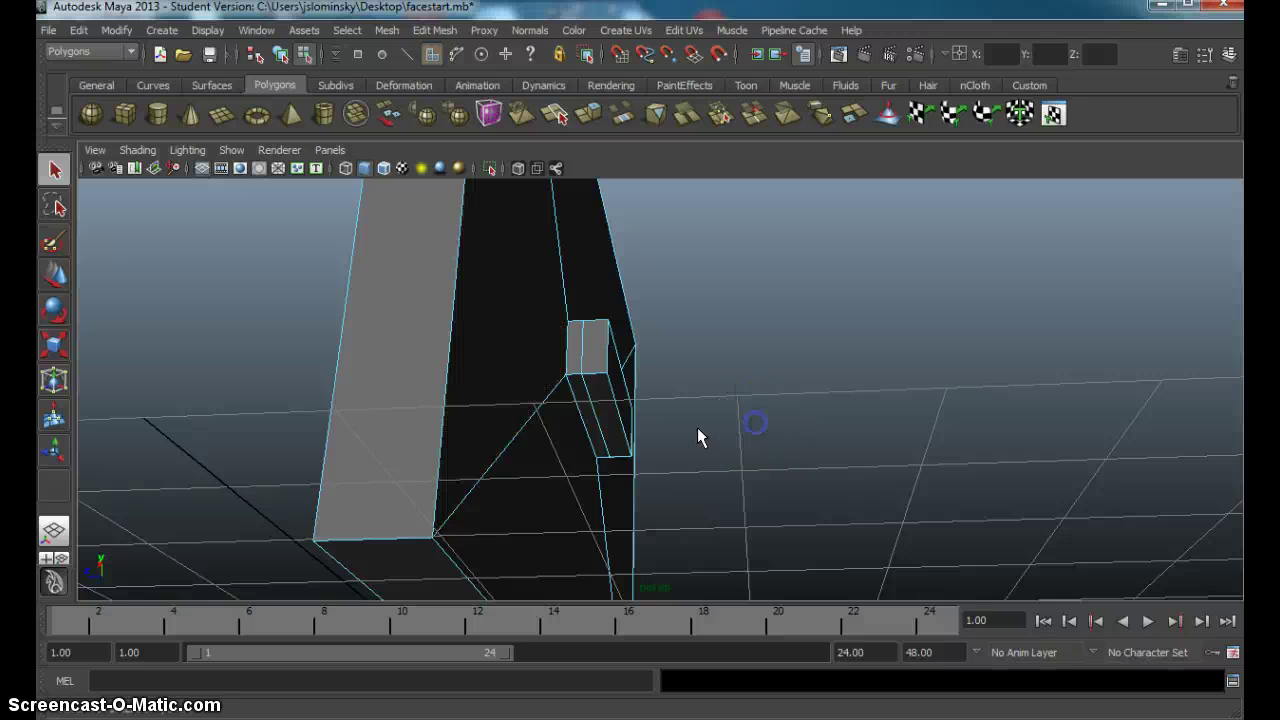
Extrude the underside face of the block's outer segment and scale the new face down to a small central rectangle.
click(606, 432)
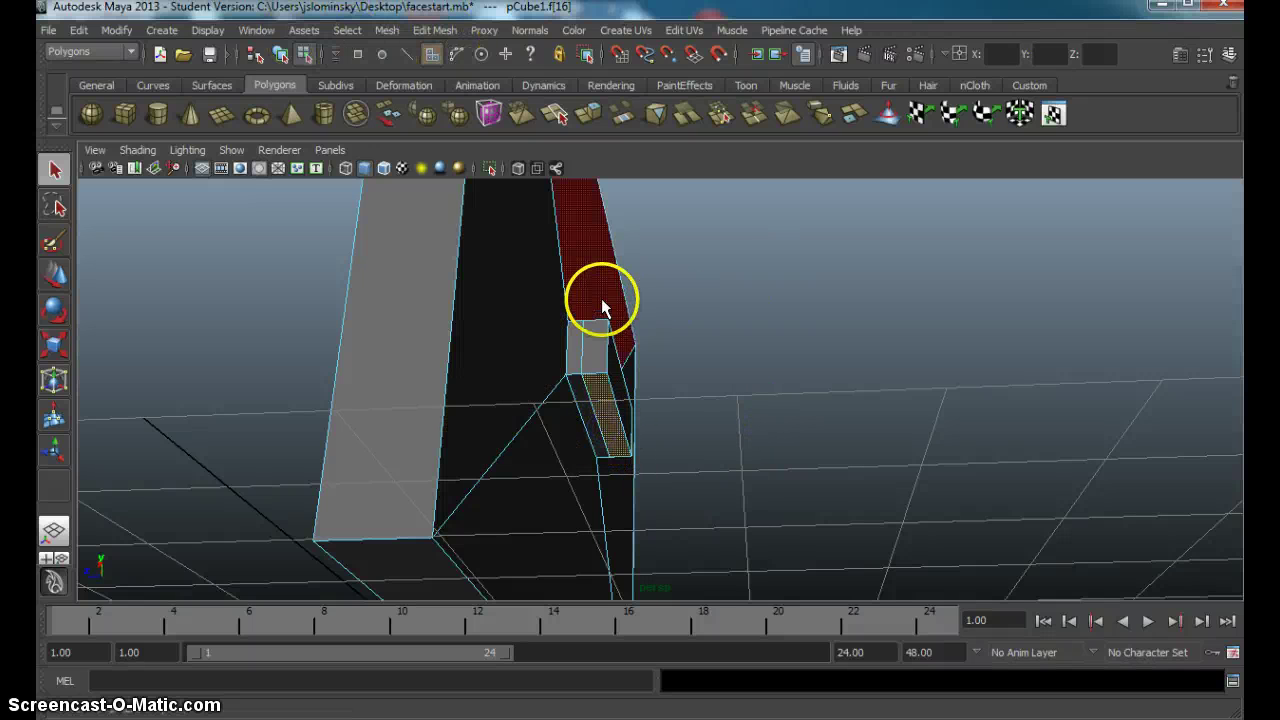
click(434, 30)
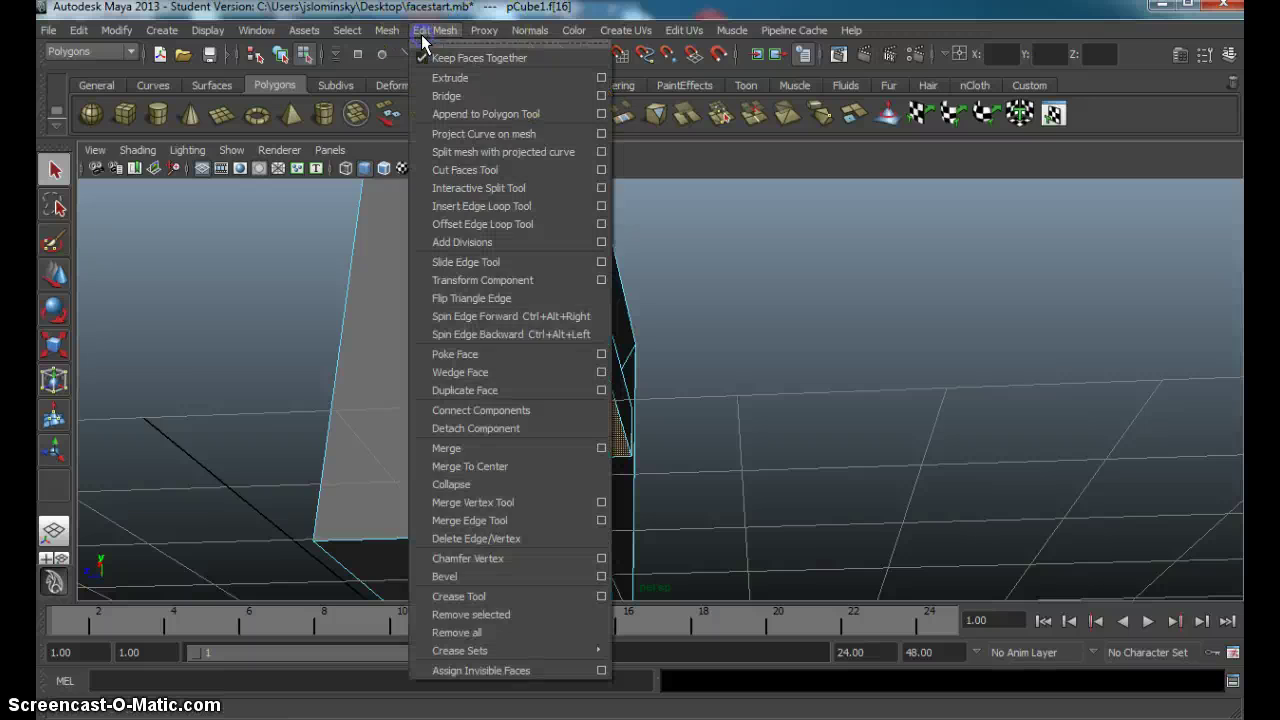
click(476, 78)
alt+drag(680, 449, 634, 459)
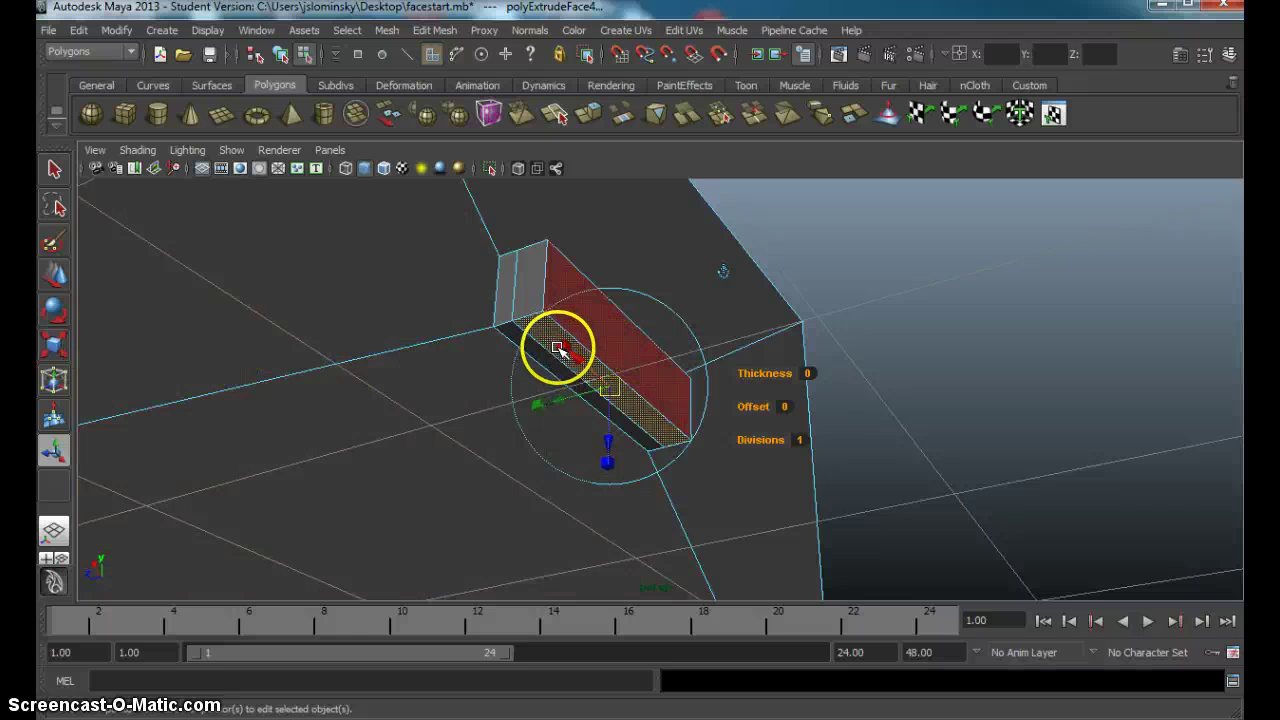
drag(563, 347, 573, 355)
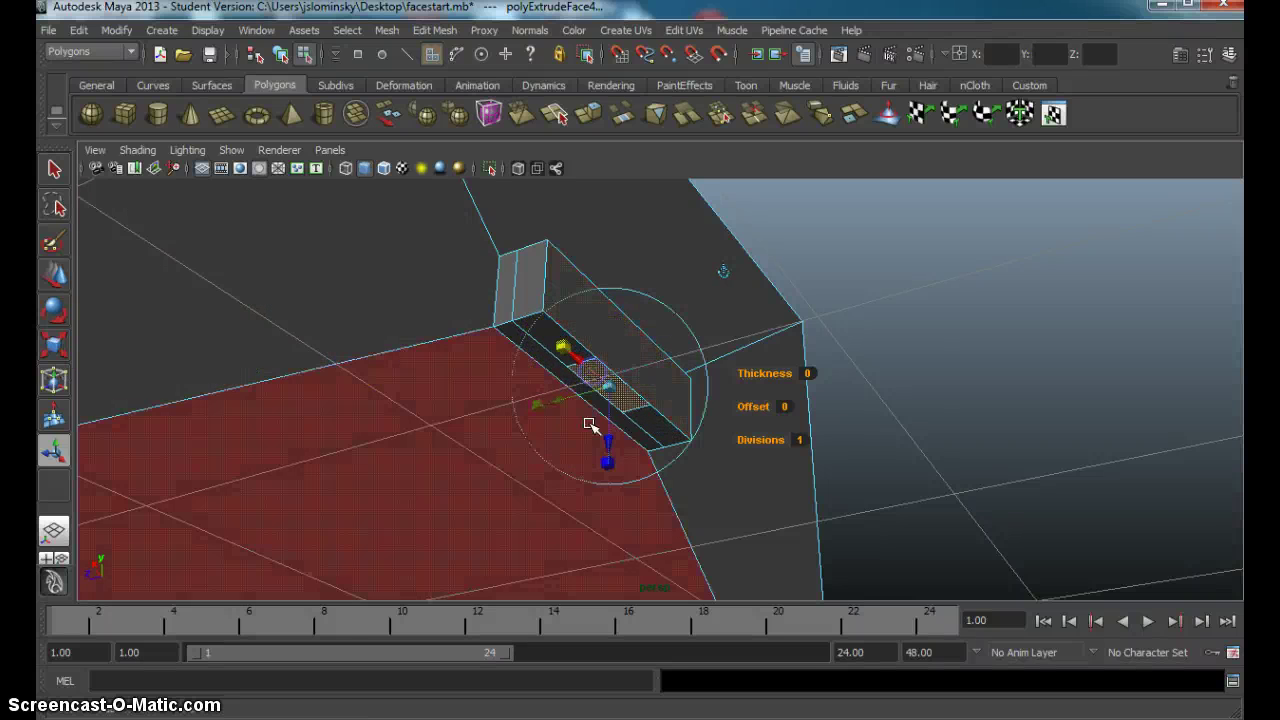
click(546, 408)
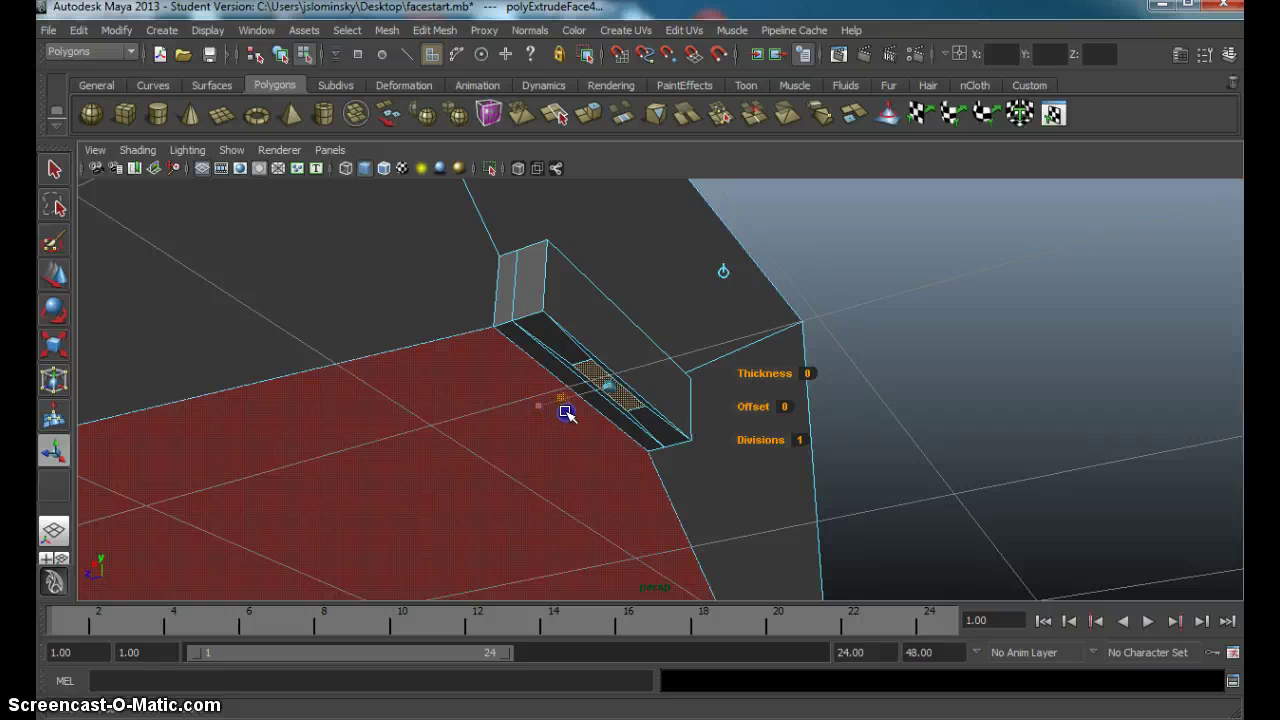
alt+drag(575, 416, 920, 429)
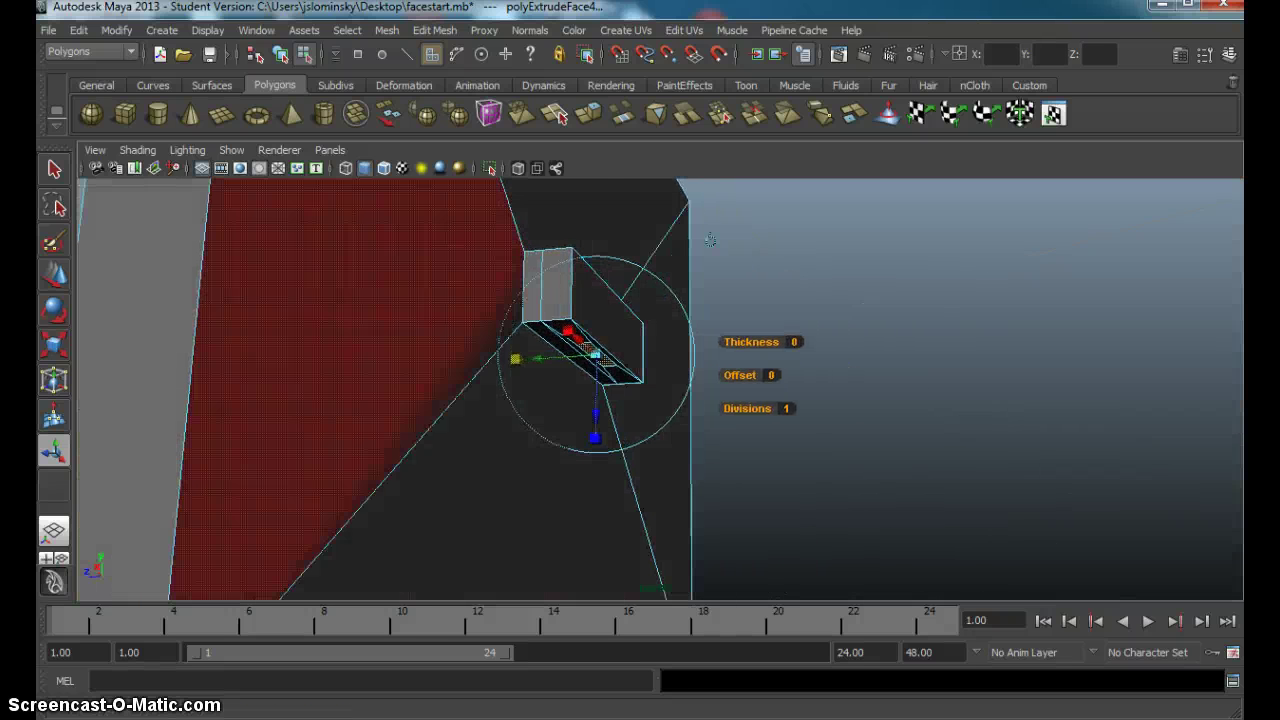
Extrude the small underside face downward and away from the panel to form a thin diagonal arm.
click(432, 31)
click(455, 75)
alt+drag(694, 351, 720, 457)
alt+drag(611, 438, 597, 469)
drag(602, 410, 528, 390)
drag(447, 289, 613, 359)
In the side view, move the diagonal arm's end farther from the panel and extrude it straight down into a short vertical segment.
scroll(627, 388, down, 4)
key(space)
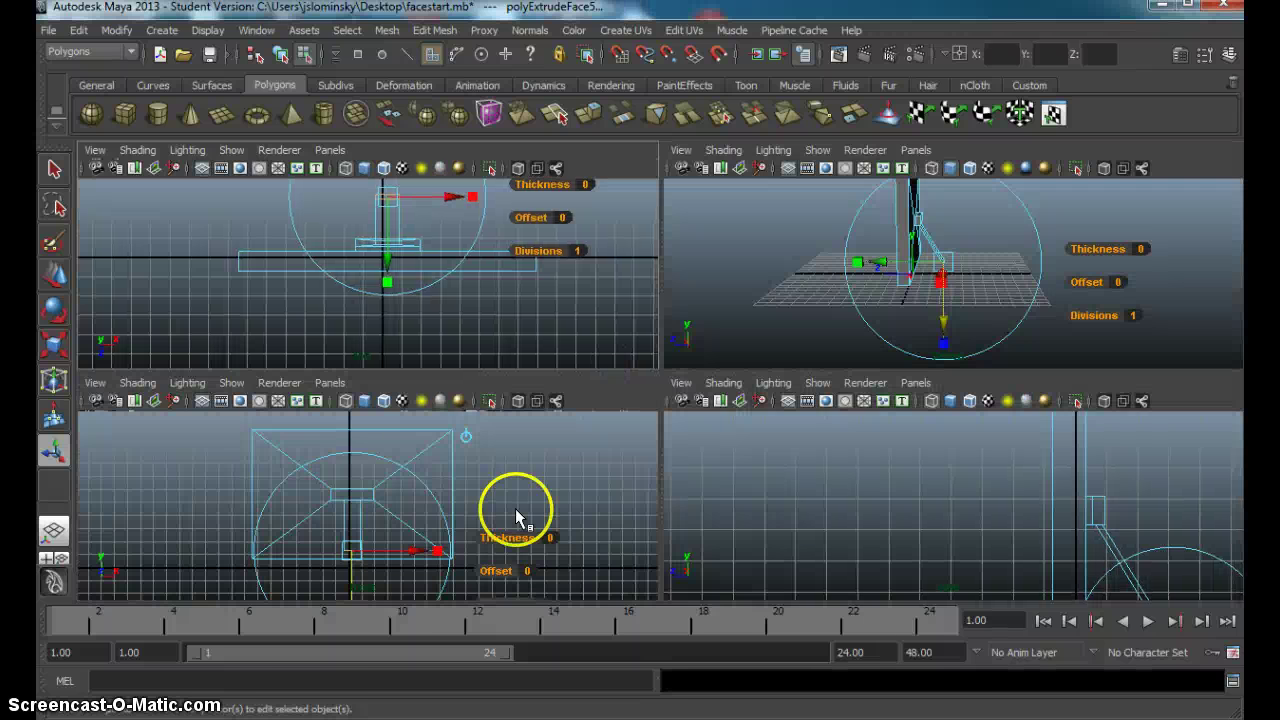
scroll(486, 472, down, 6)
scroll(485, 478, up, 3)
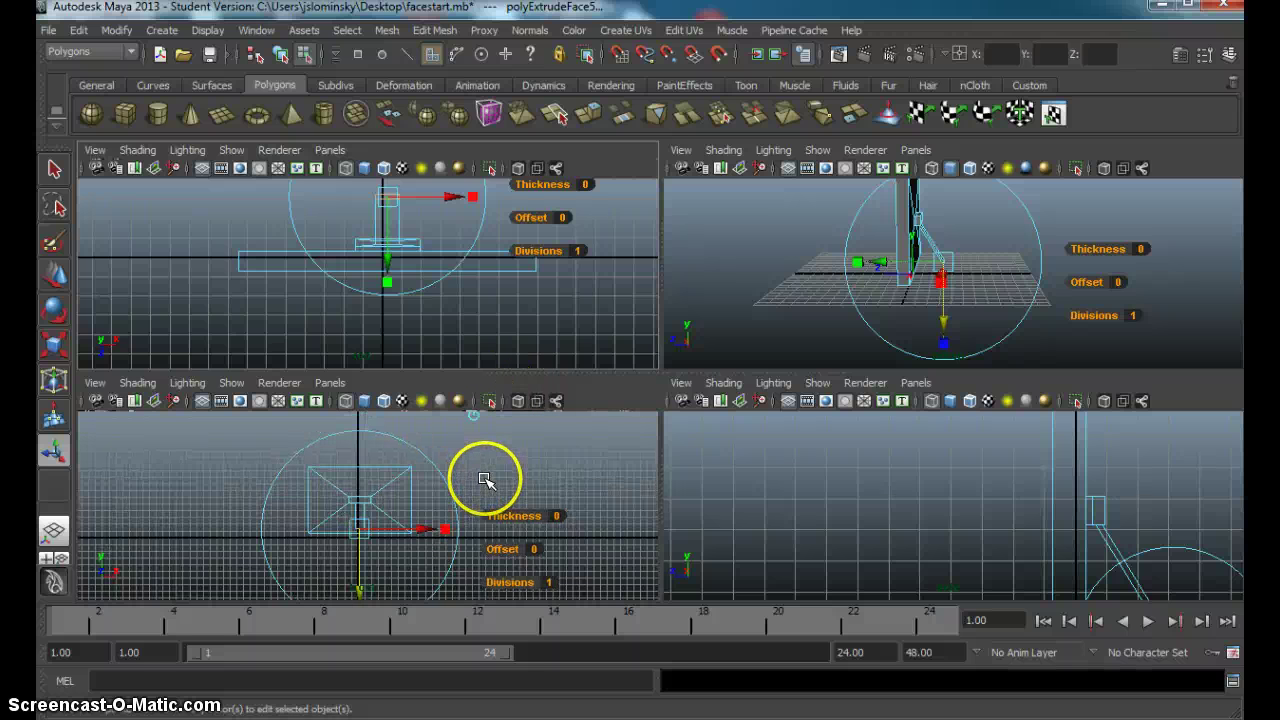
scroll(929, 535, down, 4)
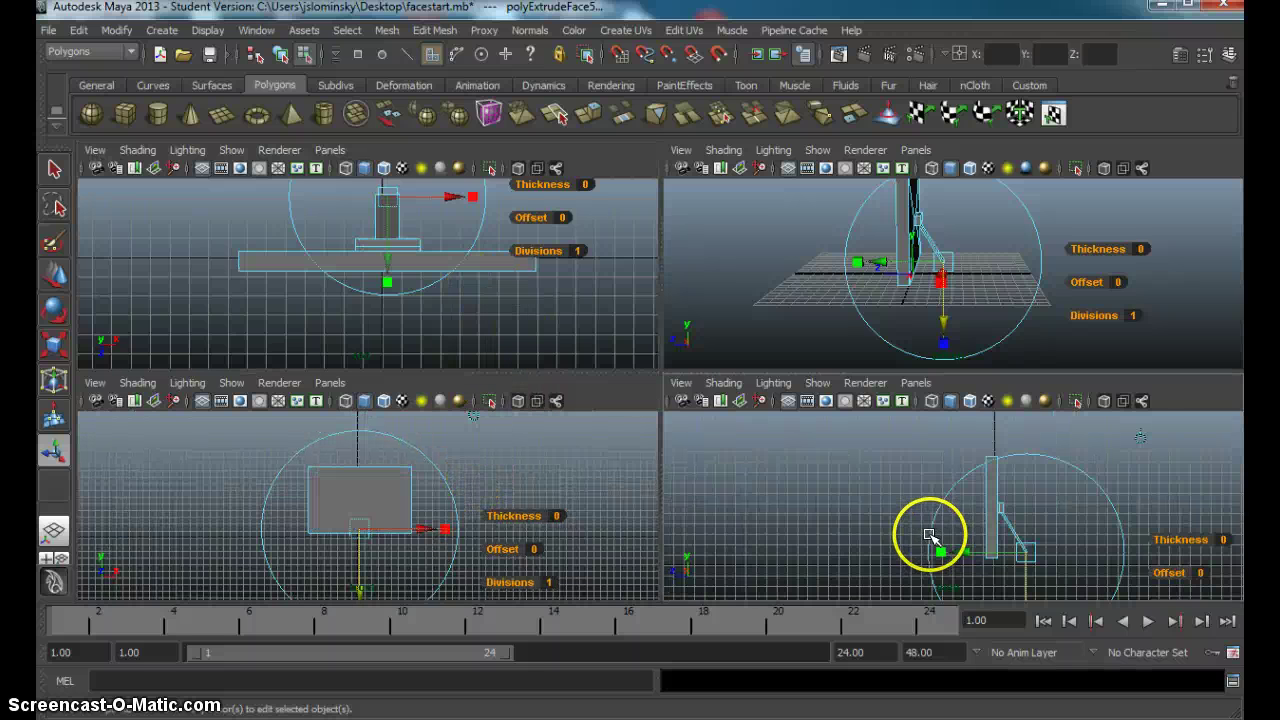
alt+middle_drag(994, 543, 771, 466)
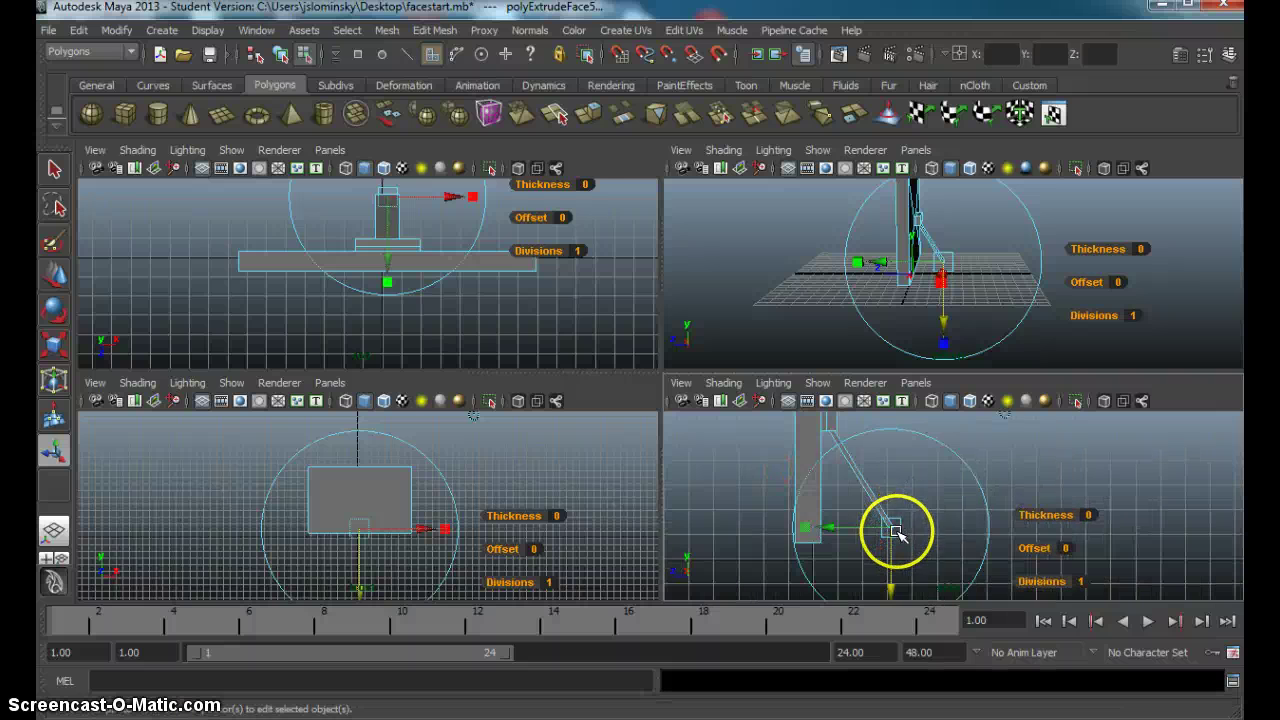
drag(893, 535, 924, 569)
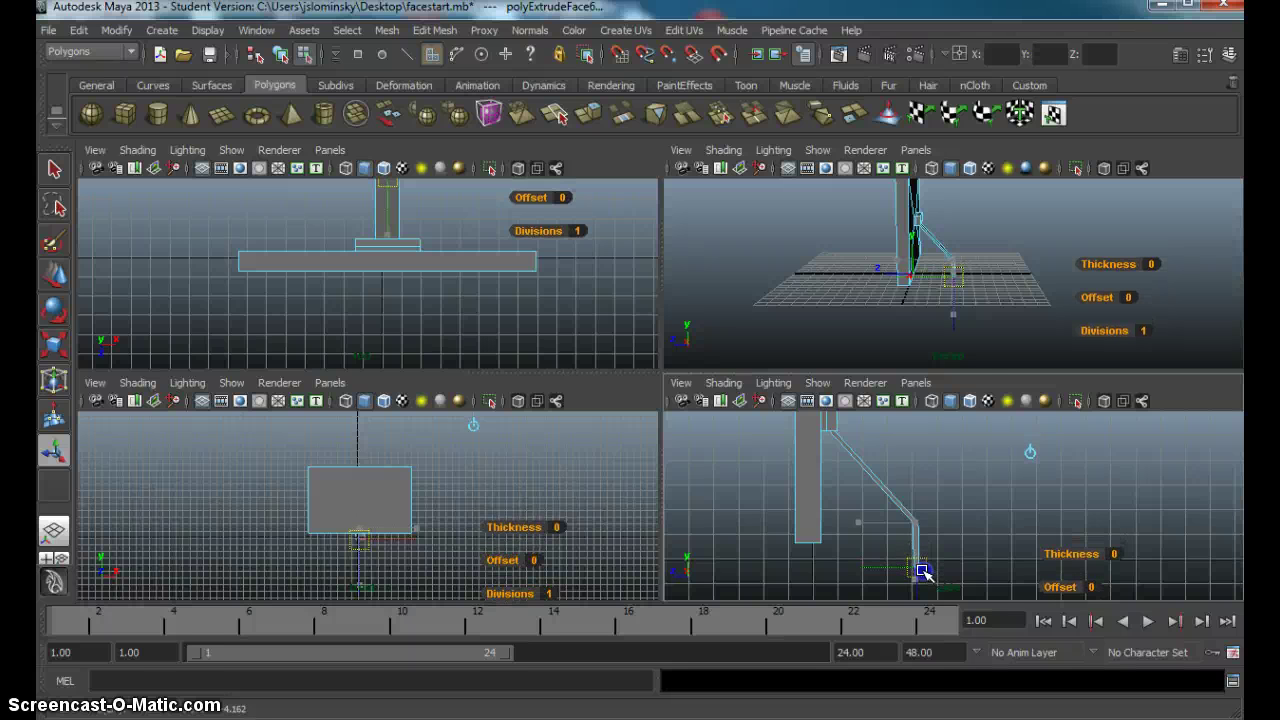
Move the vertices at the arm's bend downward to shorten the vertical segment.
right_click(912, 525)
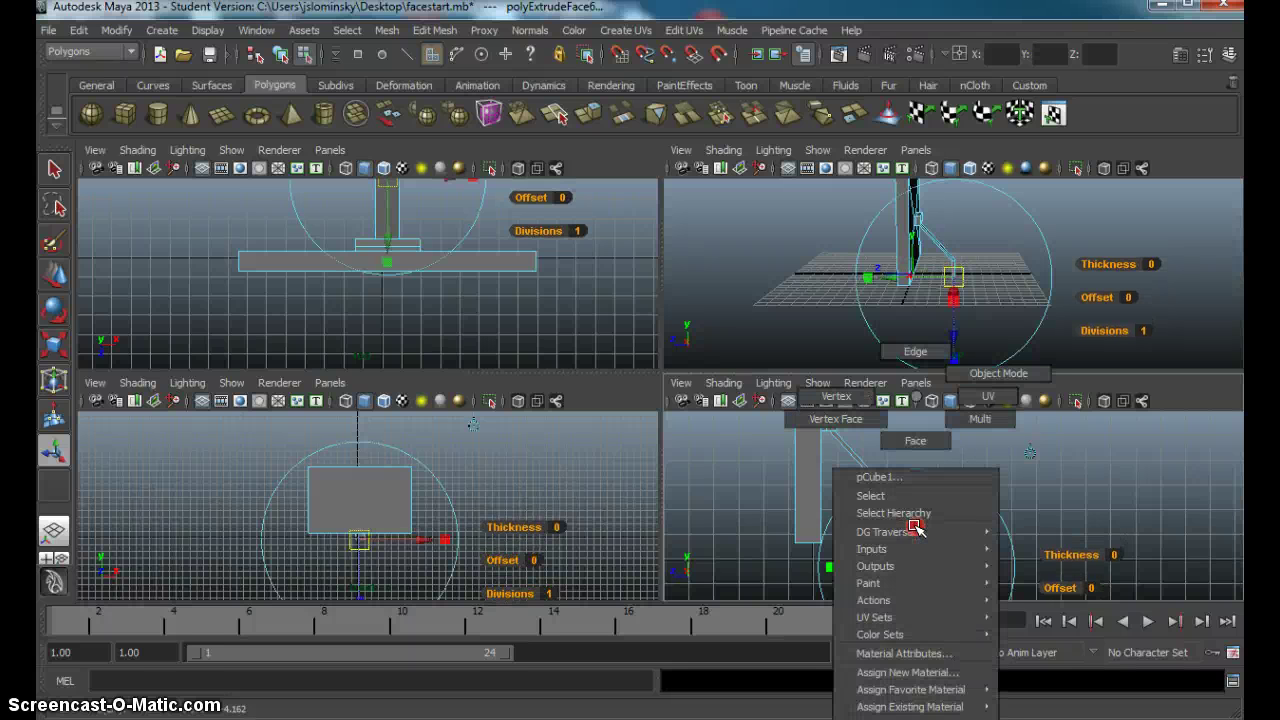
right_drag(910, 527, 840, 398)
click(912, 568)
click(928, 526)
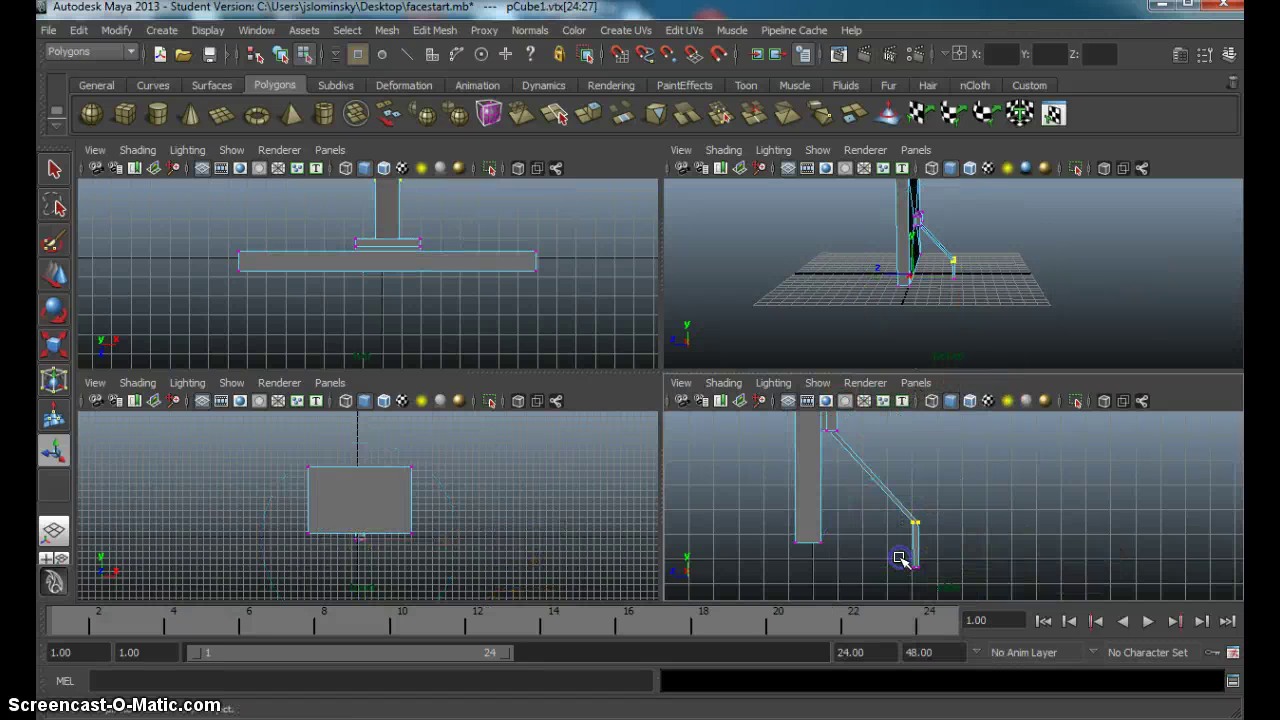
key(w)
drag(914, 523, 918, 537)
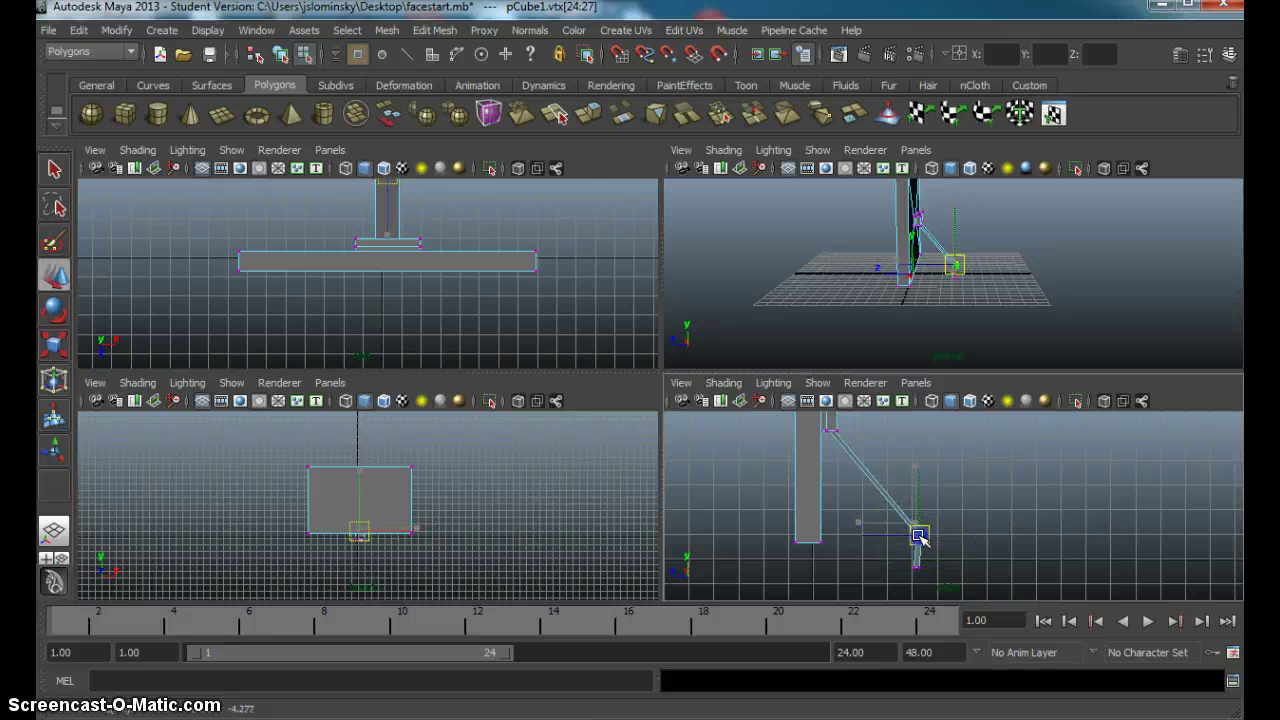
click(1086, 507)
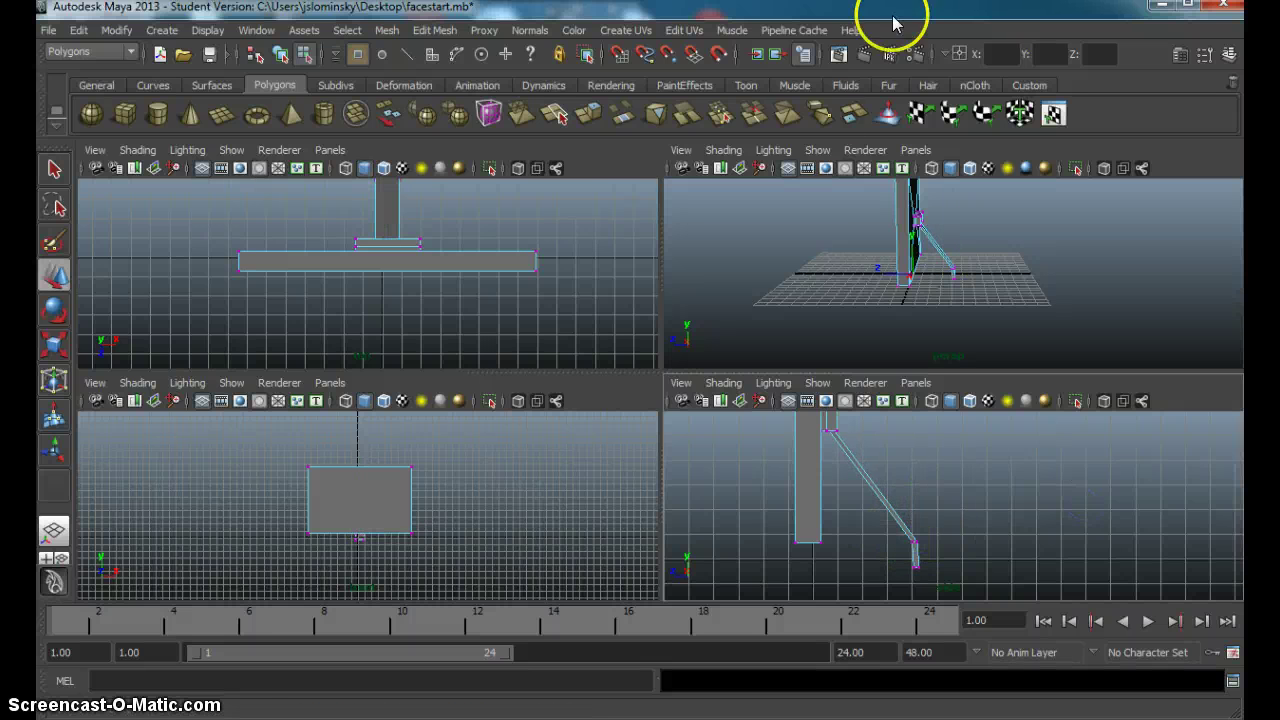
In the perspective view, extrude the vertical segment's panel-facing face horizontally past the panel to form a long base bar.
key(space)
alt+drag(637, 374, 667, 387)
scroll(673, 395, up, 5)
alt+middle_drag(686, 411, 692, 357)
scroll(692, 357, up, 3)
alt+drag(692, 357, 694, 359)
right_drag(649, 320, 651, 363)
click(648, 332)
click(435, 30)
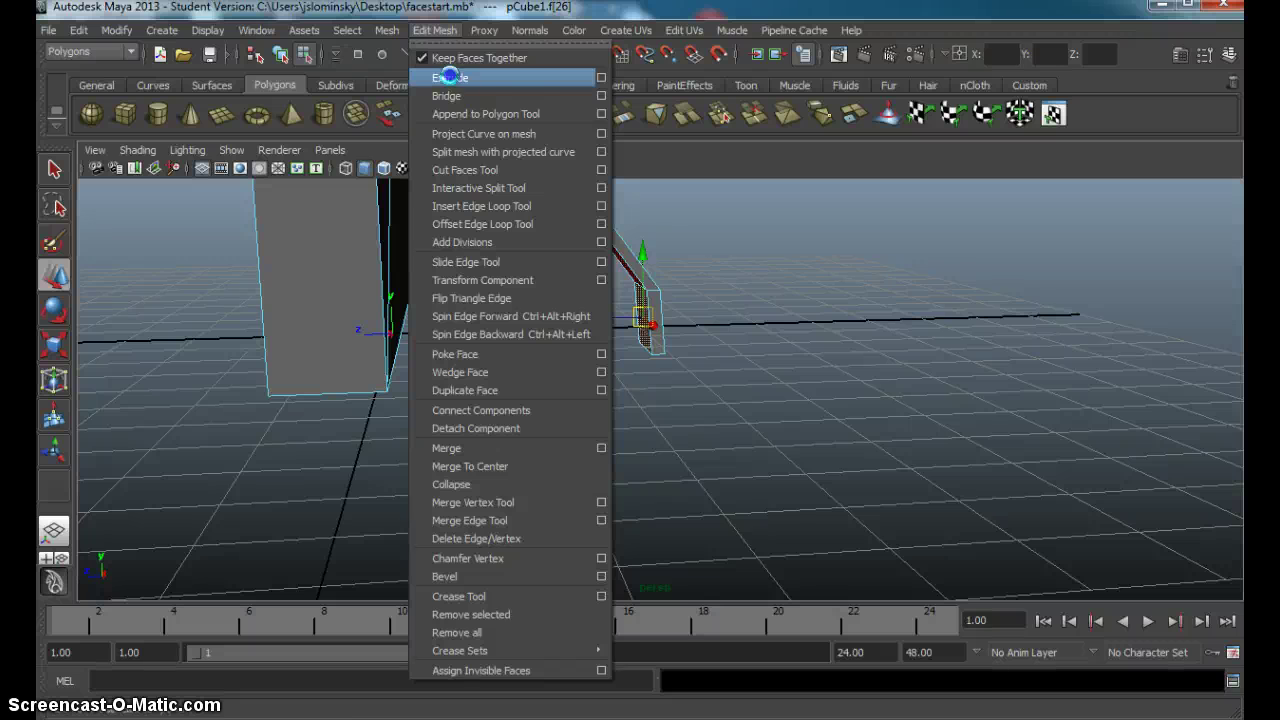
click(452, 78)
key(w)
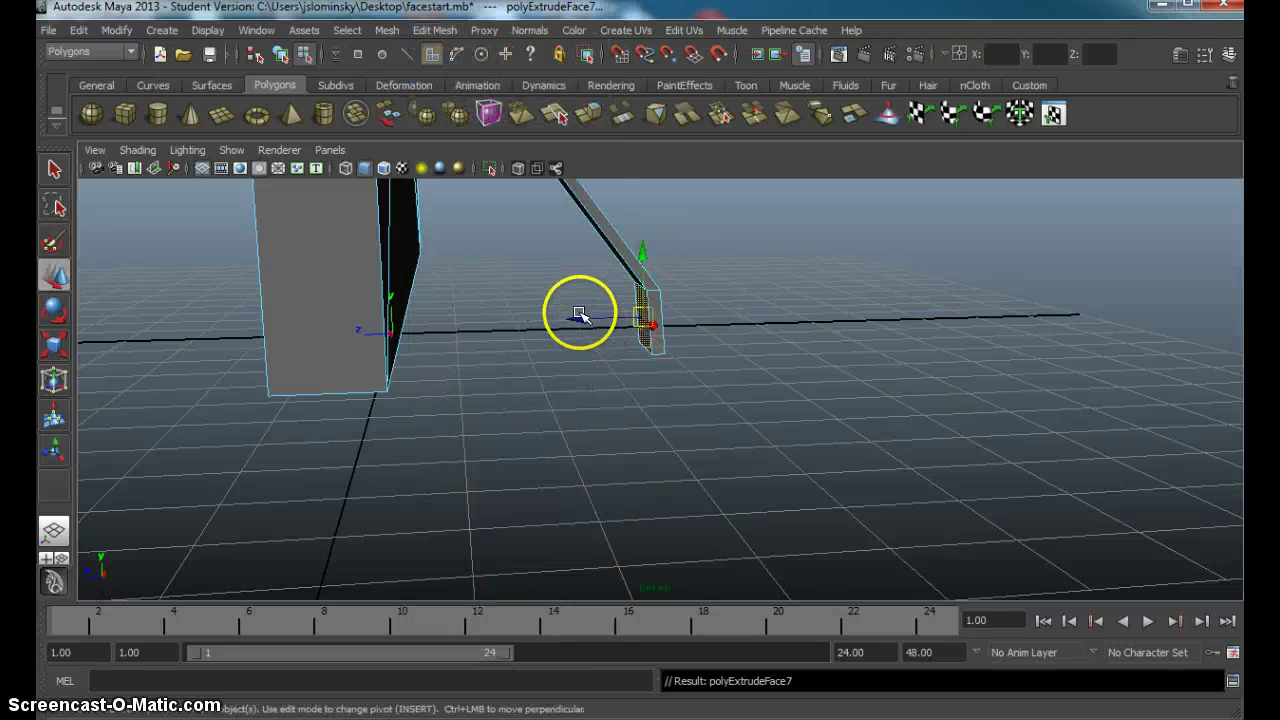
drag(583, 322, 577, 325)
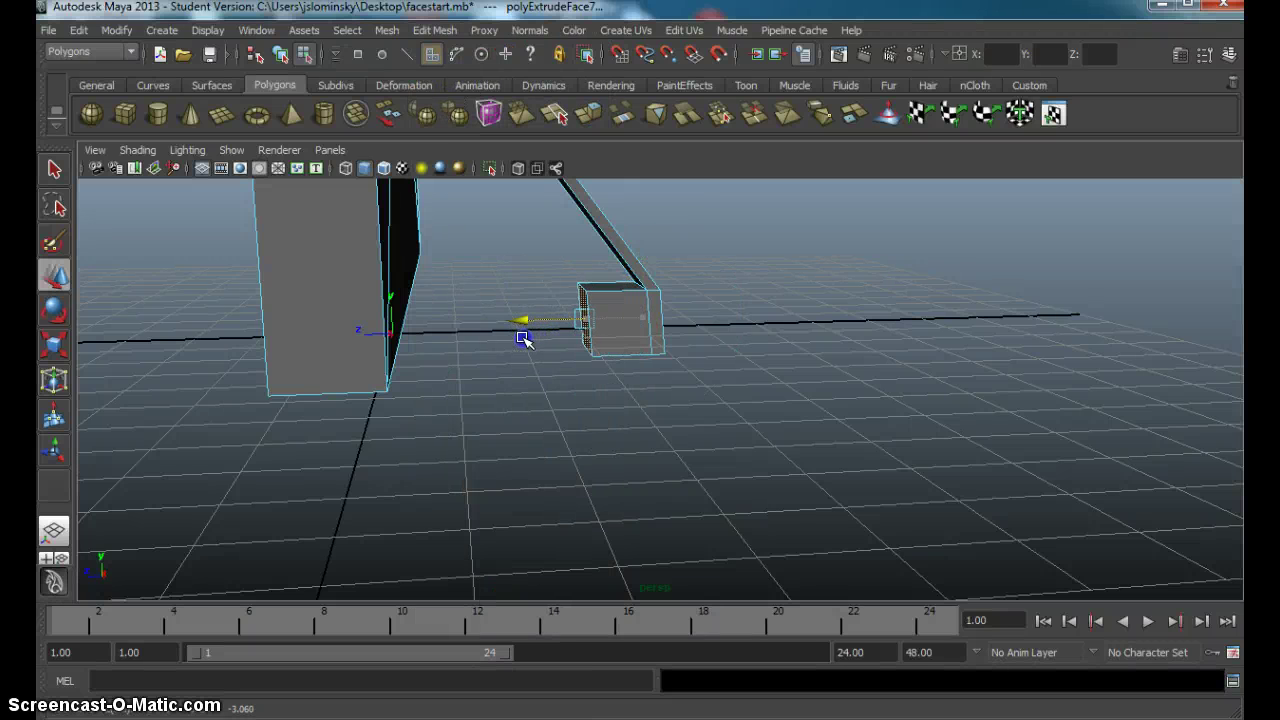
alt+drag(453, 357, 537, 314)
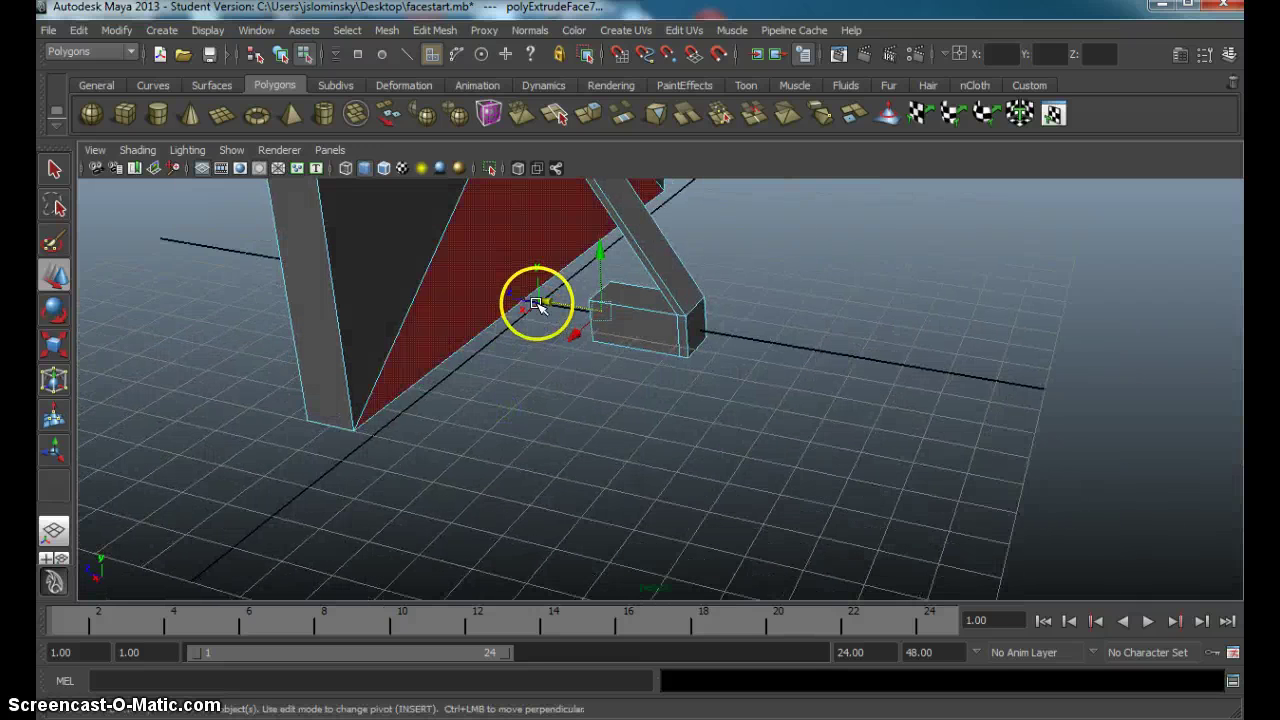
alt+drag(415, 300, 708, 401)
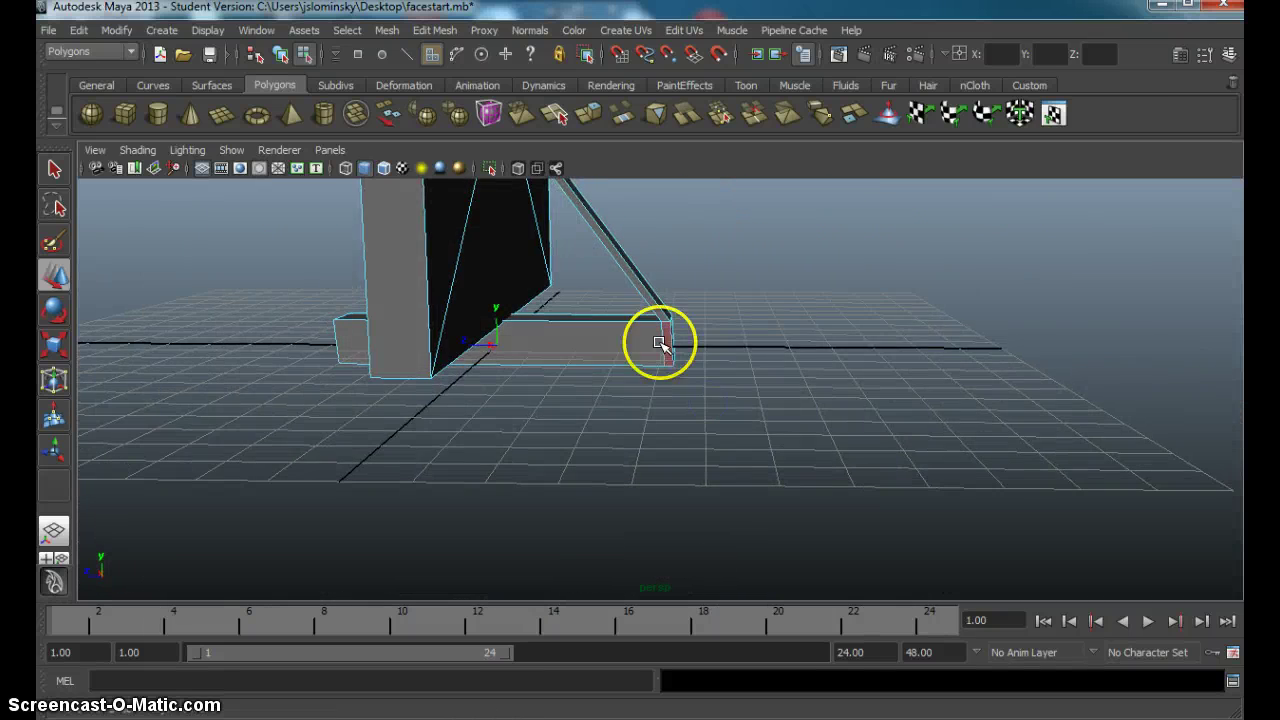
In the side view, select all vertices of the base bar and move them down until the bar sits below the panel.
right_drag(660, 340, 609, 337)
alt+drag(609, 337, 646, 366)
key(space)
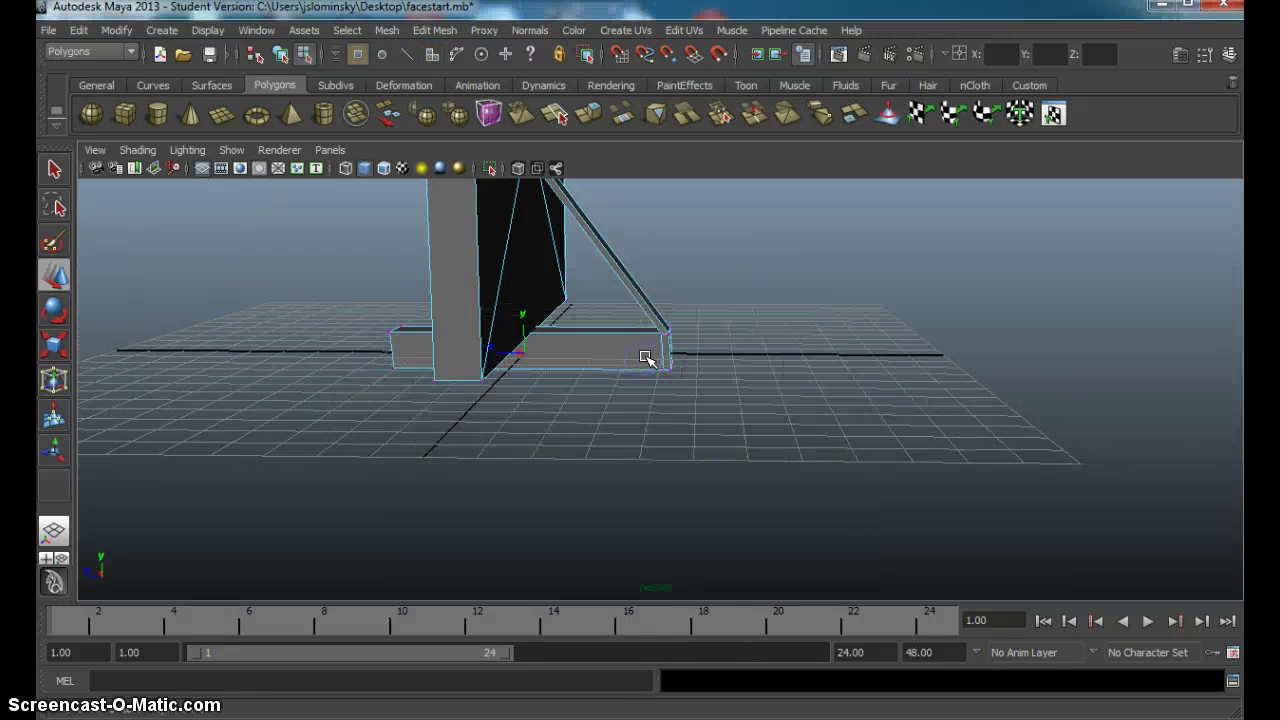
key(space)
key(space)
scroll(760, 489, down, 1)
alt+middle_drag(497, 465, 705, 371)
right_drag(705, 371, 654, 374)
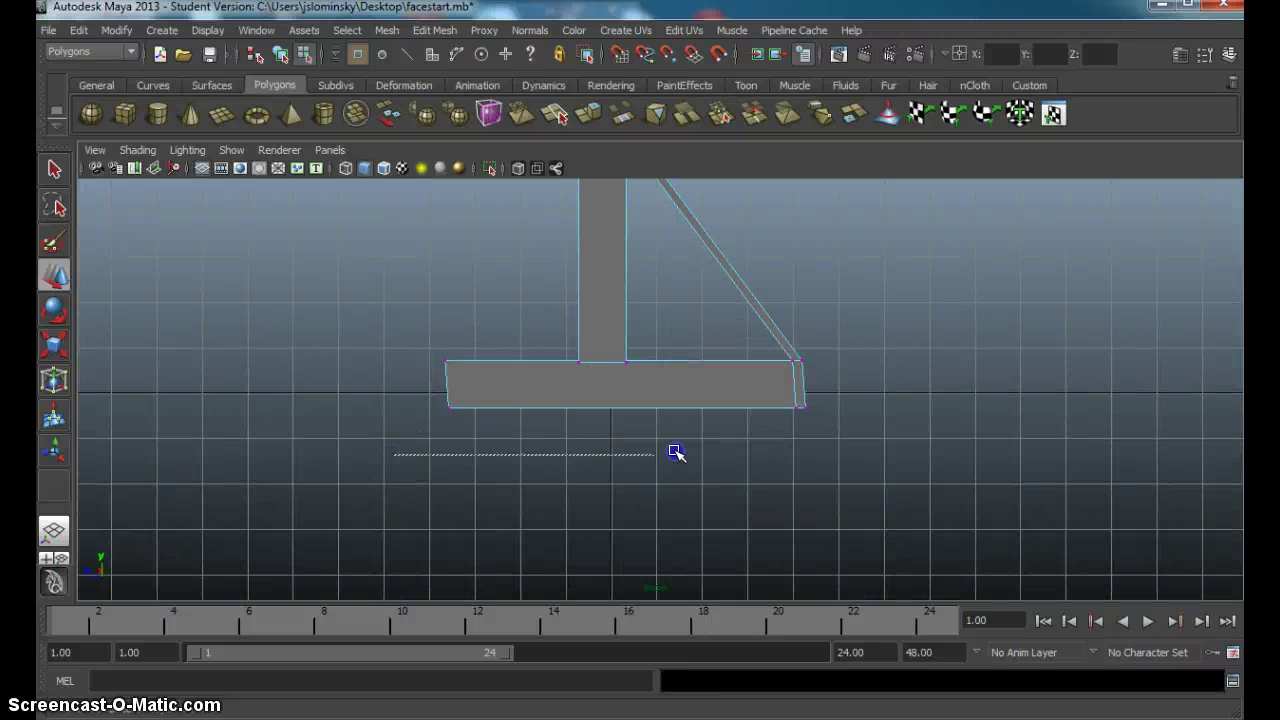
drag(909, 345, 912, 346)
scroll(726, 426, up, 3)
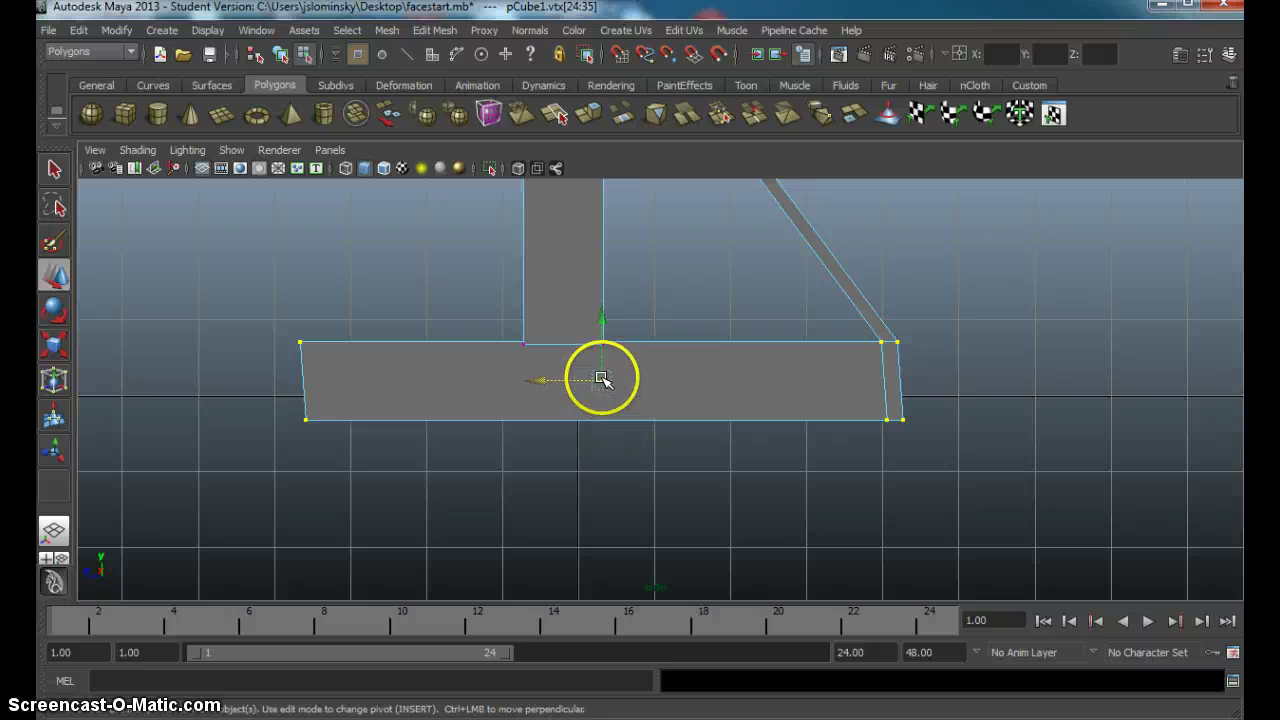
drag(602, 380, 608, 448)
scroll(612, 449, down, 4)
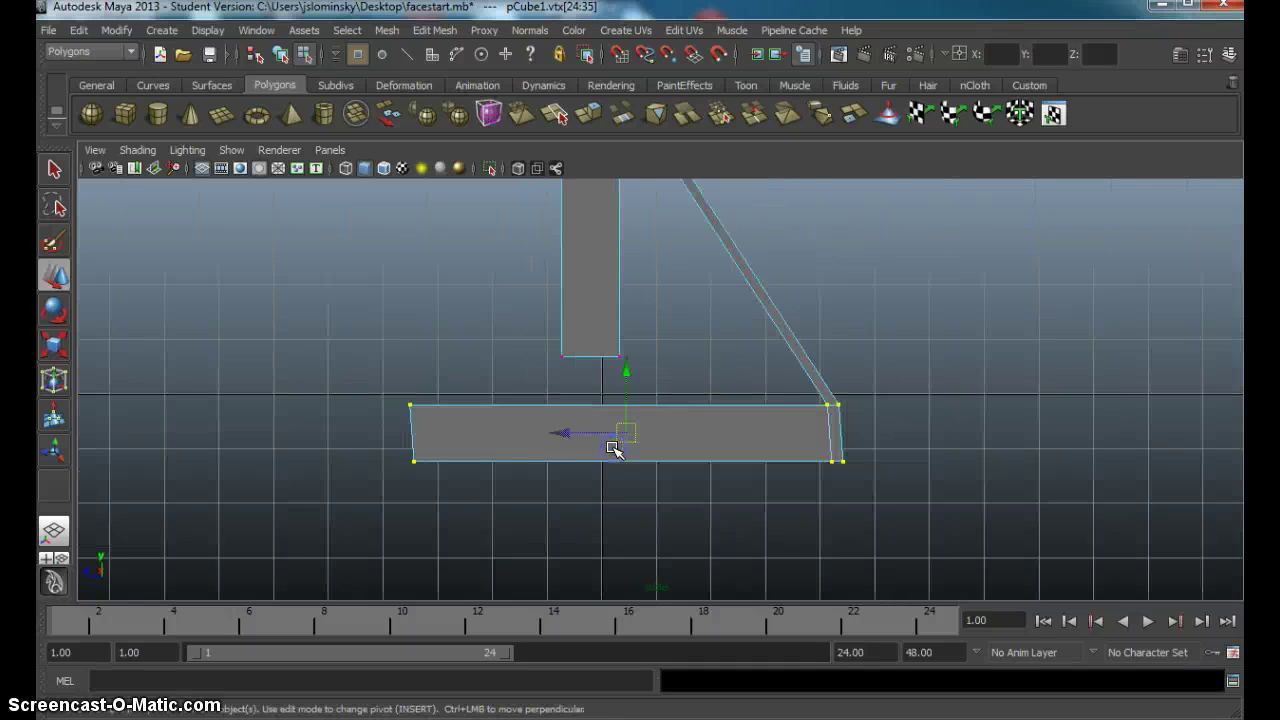
scroll(613, 449, up, 3)
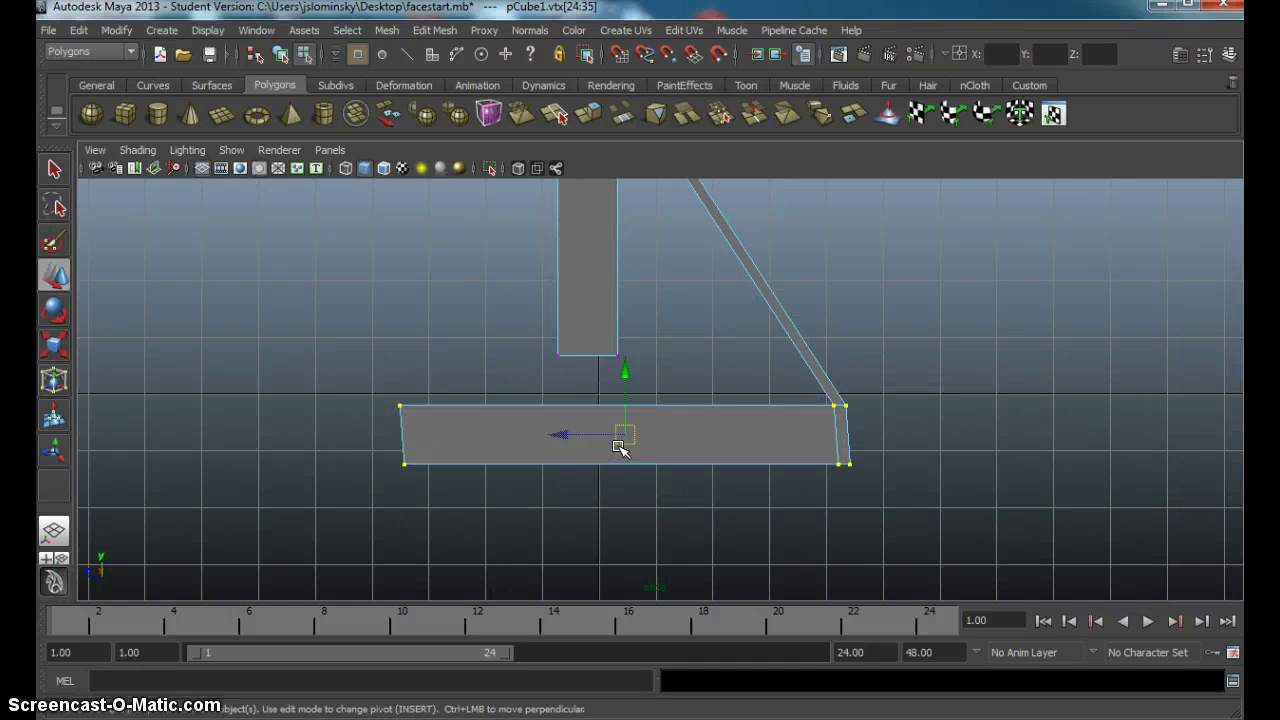
drag(356, 382, 481, 562)
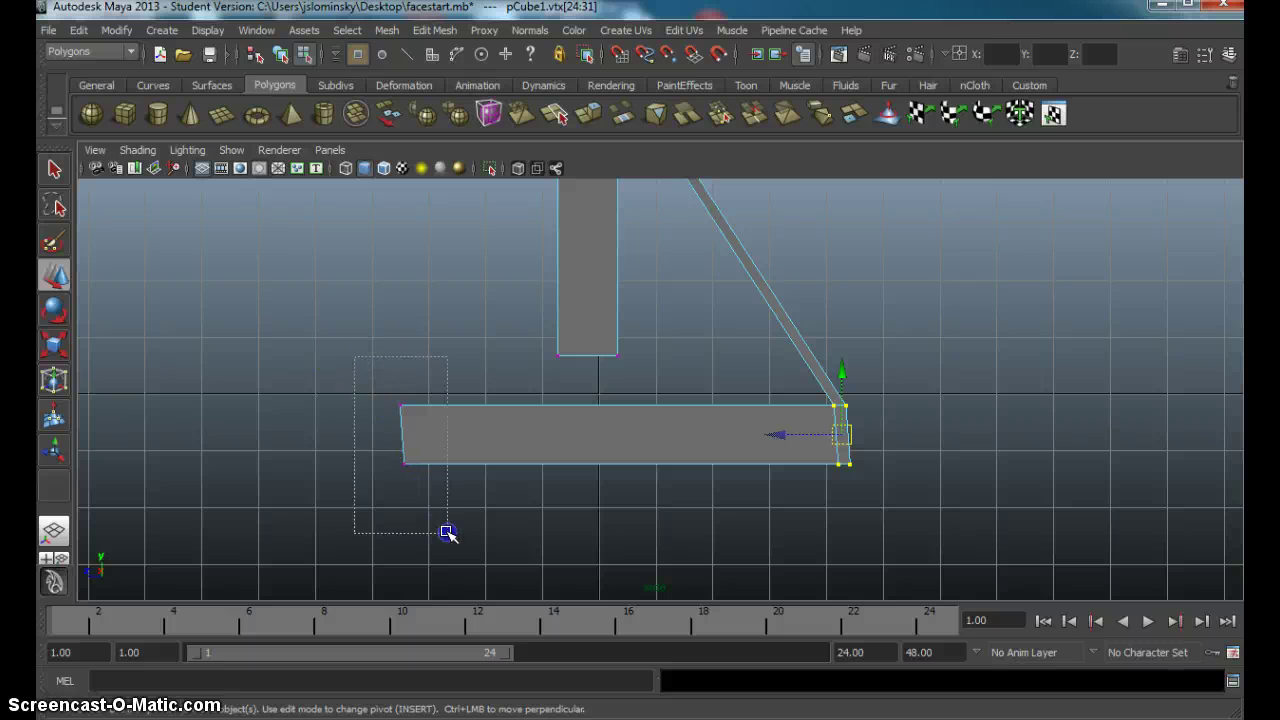
click(358, 365)
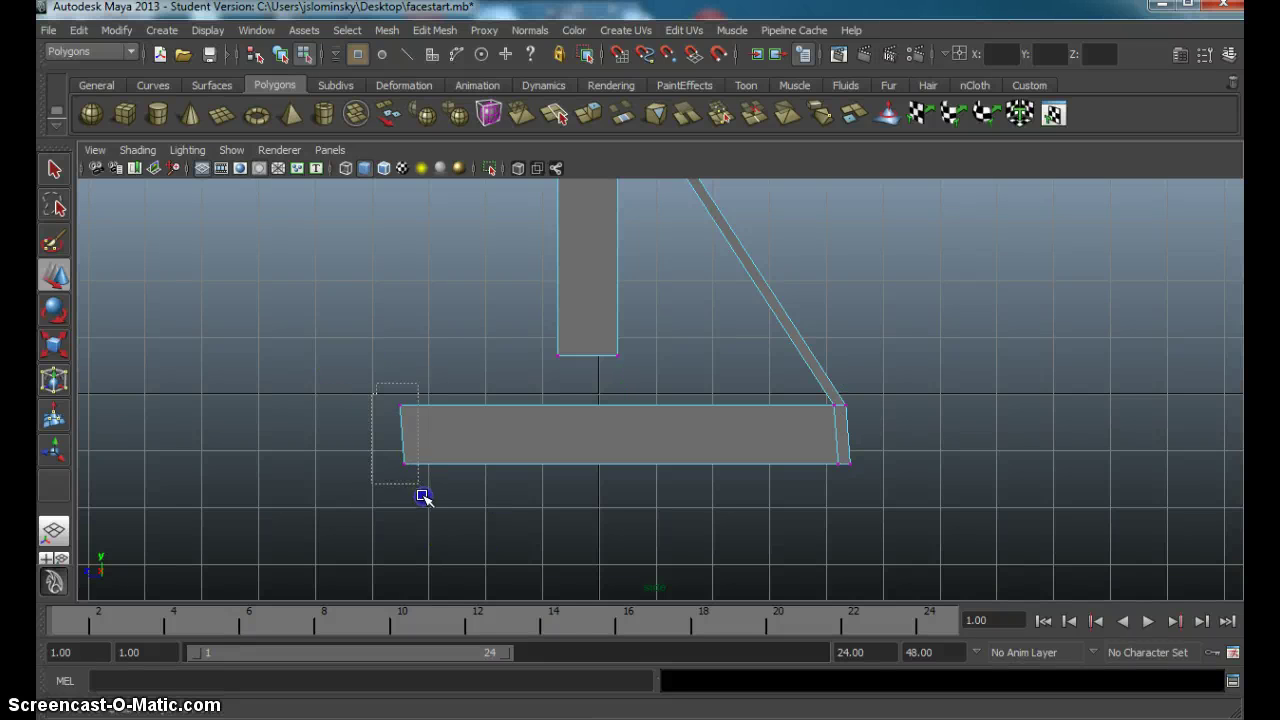
drag(432, 509, 437, 517)
click(442, 517)
scroll(657, 463, down, 5)
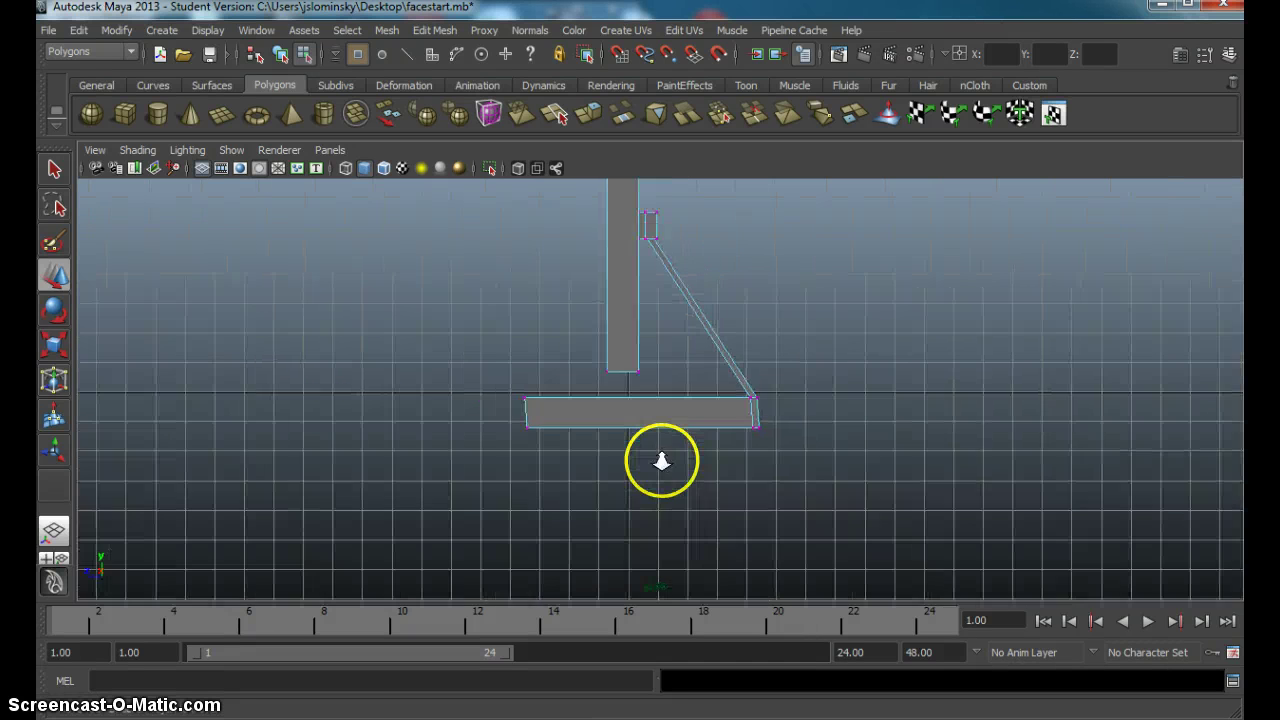
In the perspective view, insert an edge loop across the base bar near its middle, close to the panel.
key(space)
drag(661, 460, 517, 380)
right_drag(494, 381, 507, 416)
alt+drag(507, 416, 522, 444)
click(594, 381)
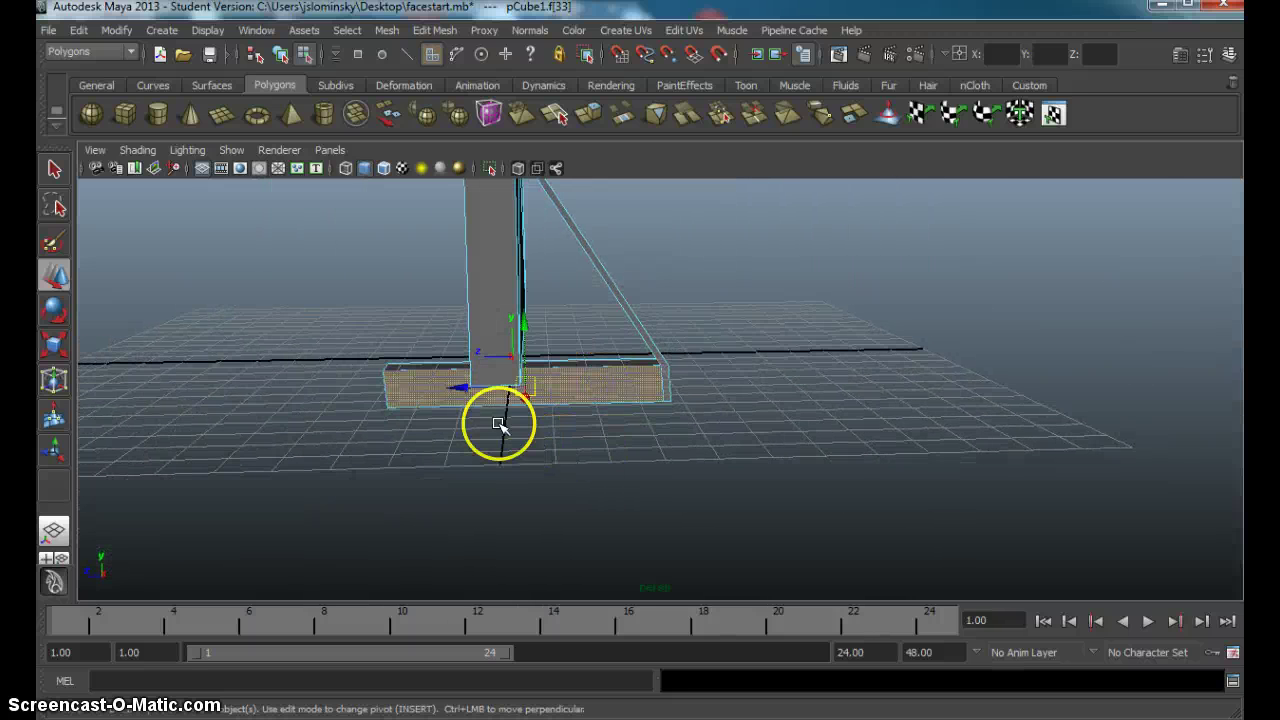
click(422, 33)
click(942, 270)
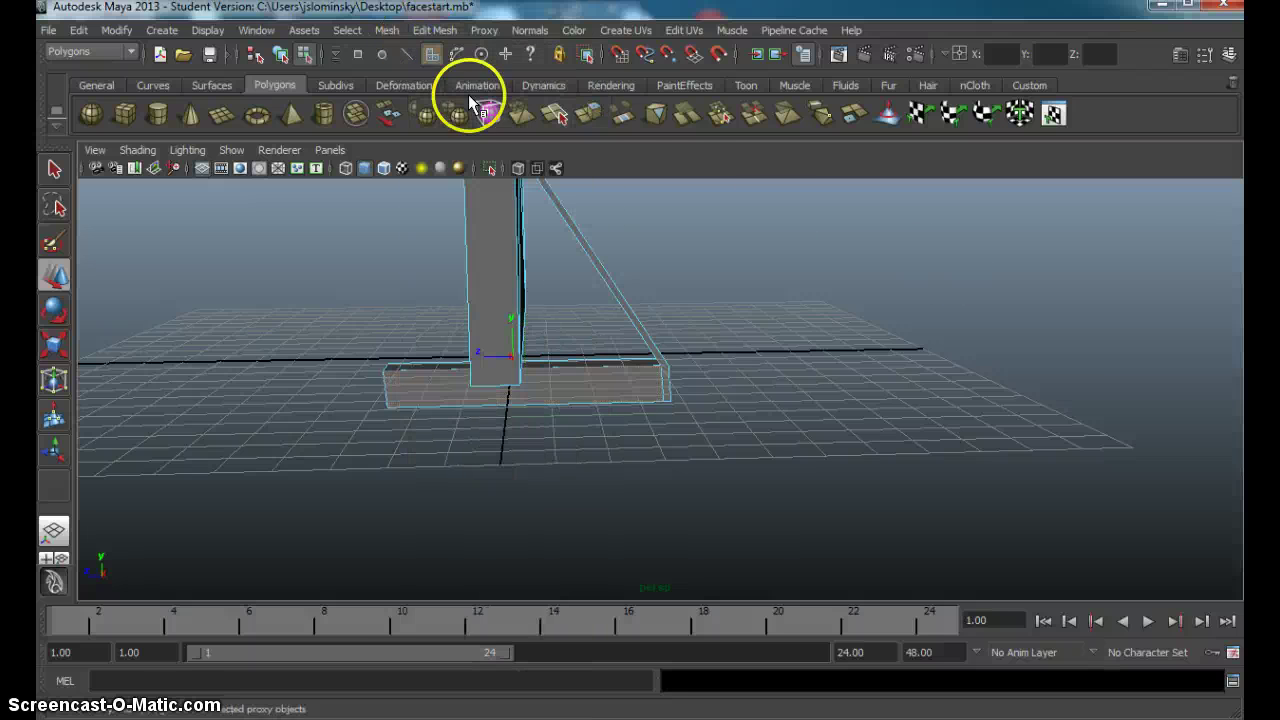
click(434, 30)
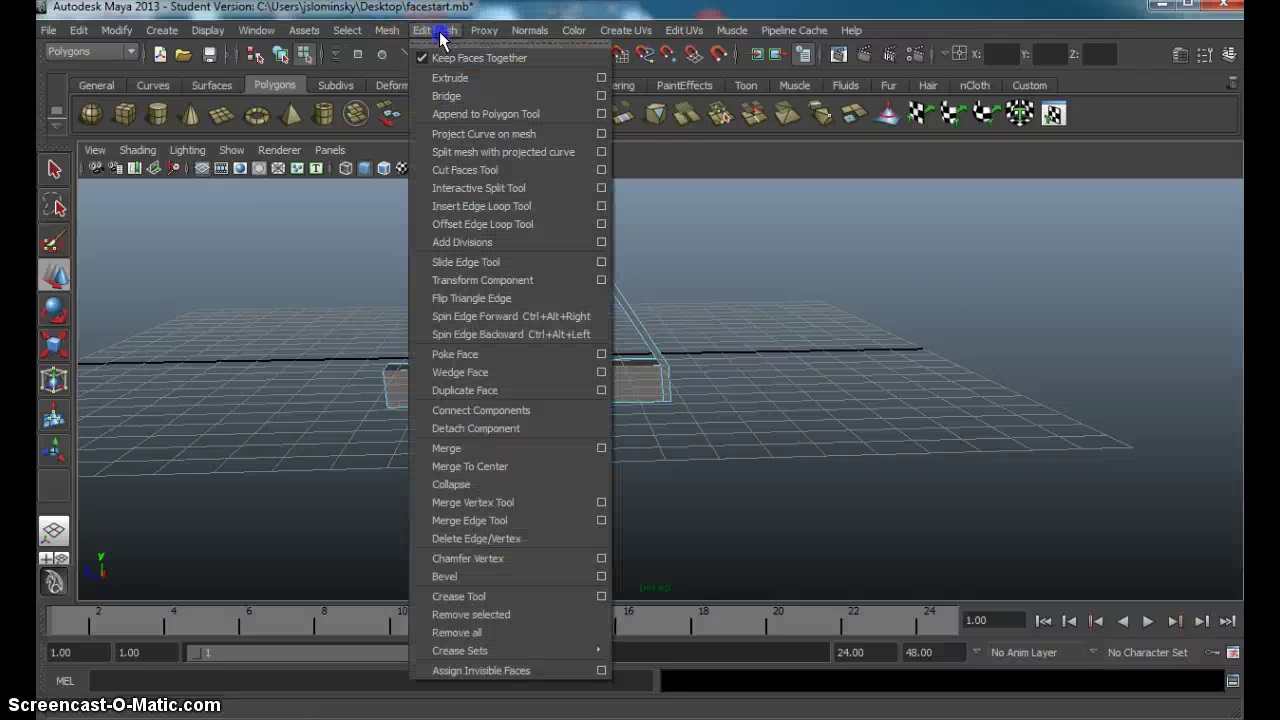
click(494, 205)
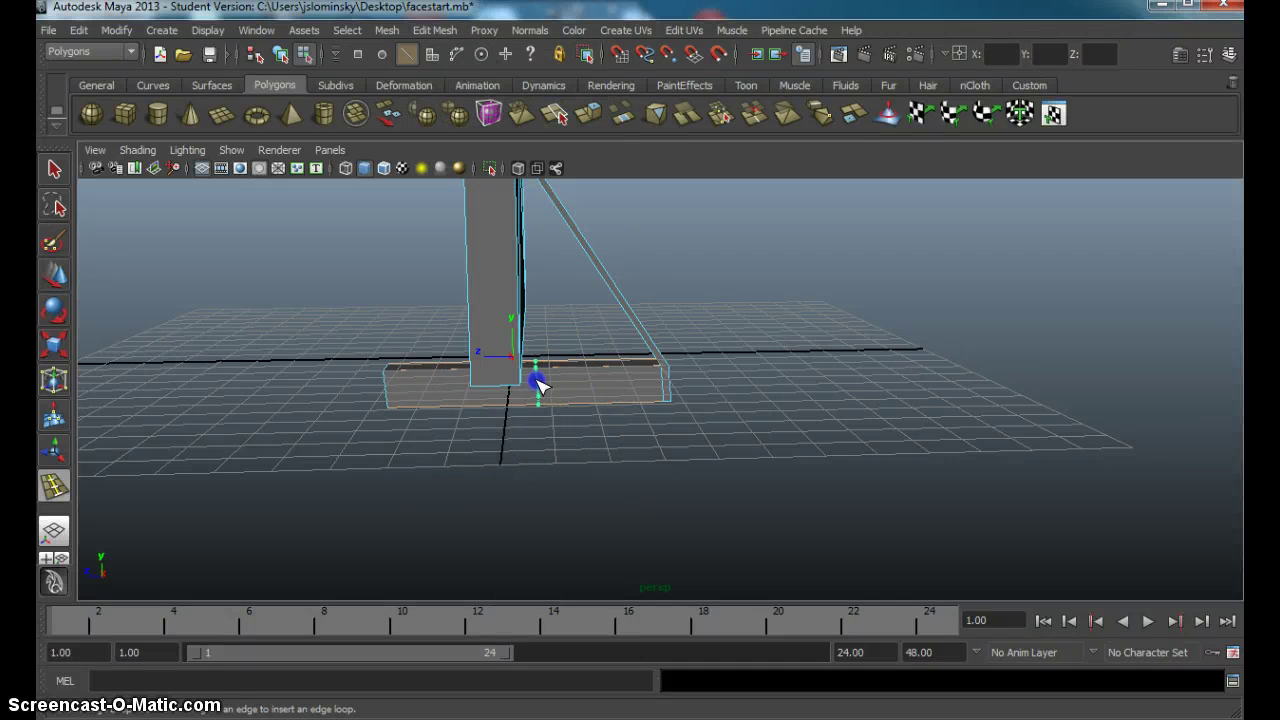
click(536, 386)
alt+drag(586, 389, 781, 393)
click(55, 172)
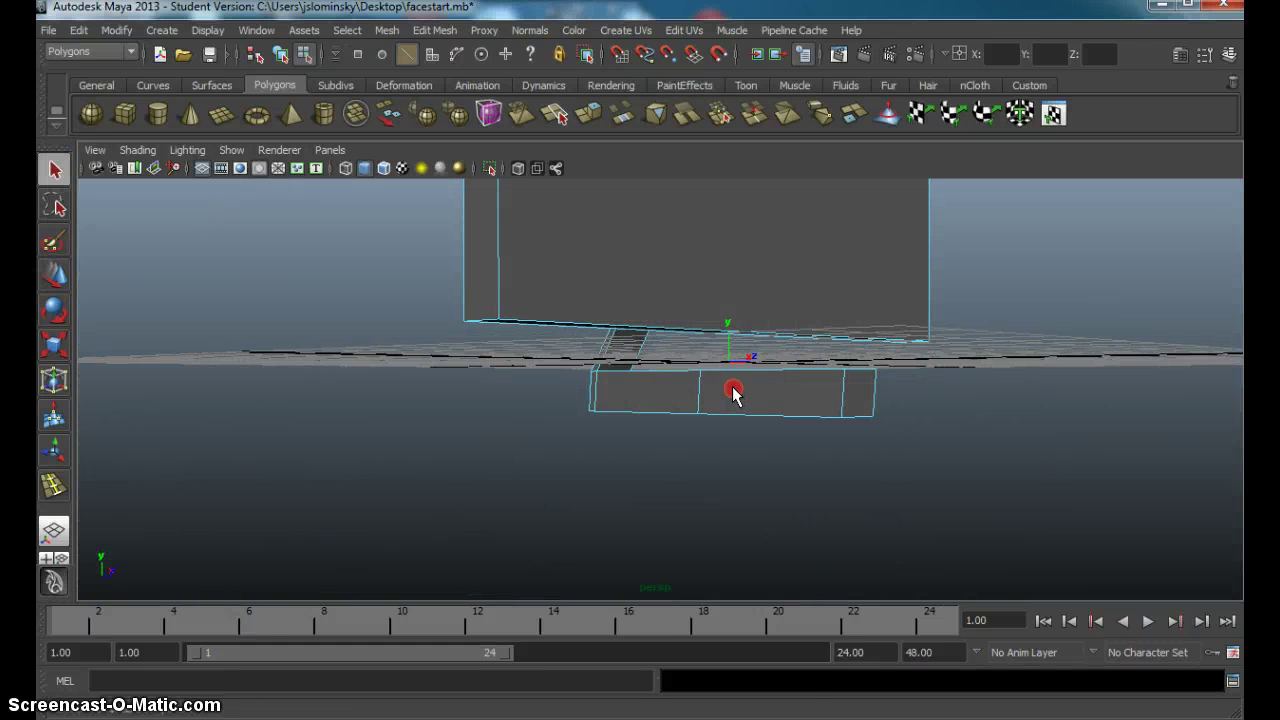
Select the opposite side faces of the base bar's rear section and extrude them outward and forward into two side legs.
right_drag(733, 393, 743, 420)
click(645, 387)
alt+drag(826, 432, 545, 445)
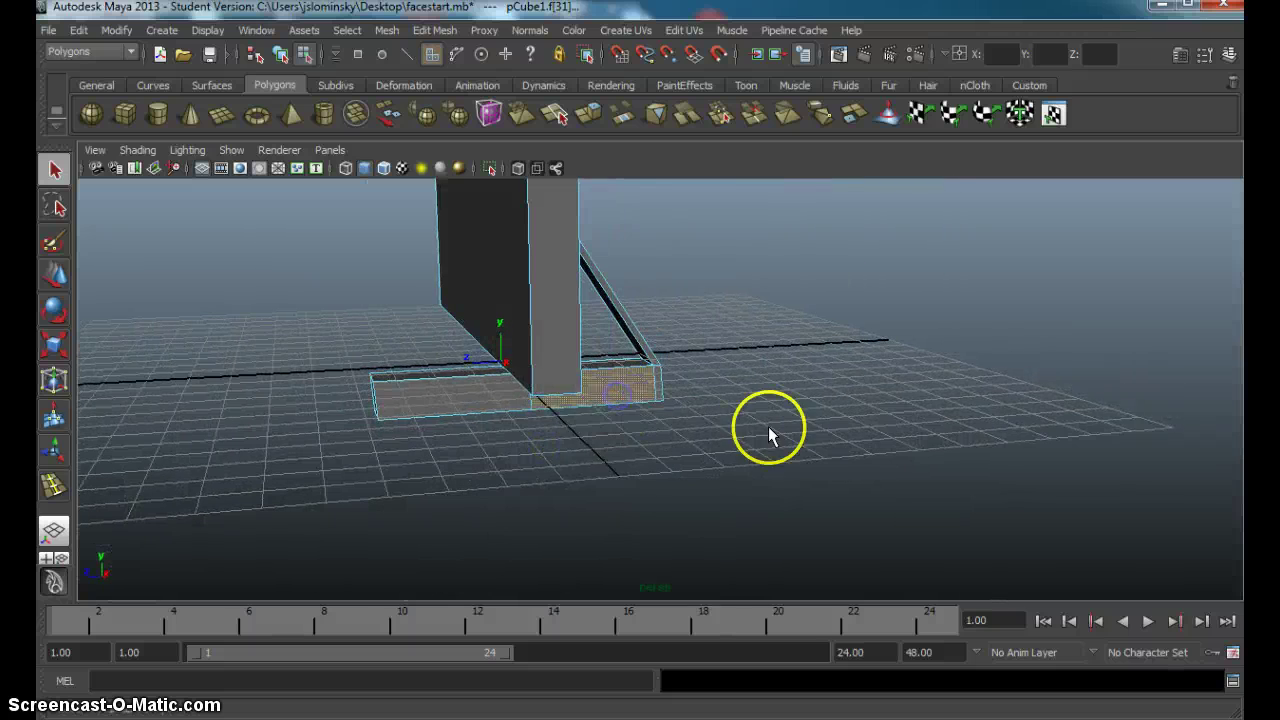
alt+drag(748, 430, 820, 472)
click(594, 398)
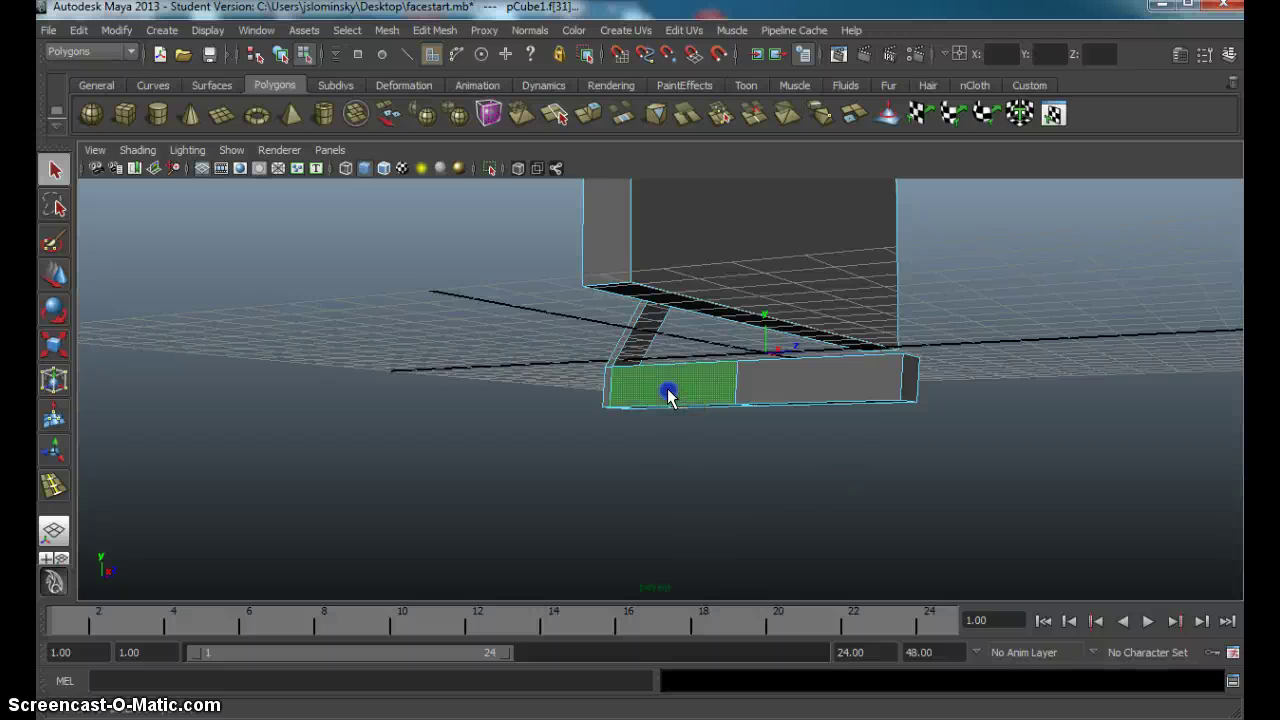
alt+drag(669, 396, 516, 430)
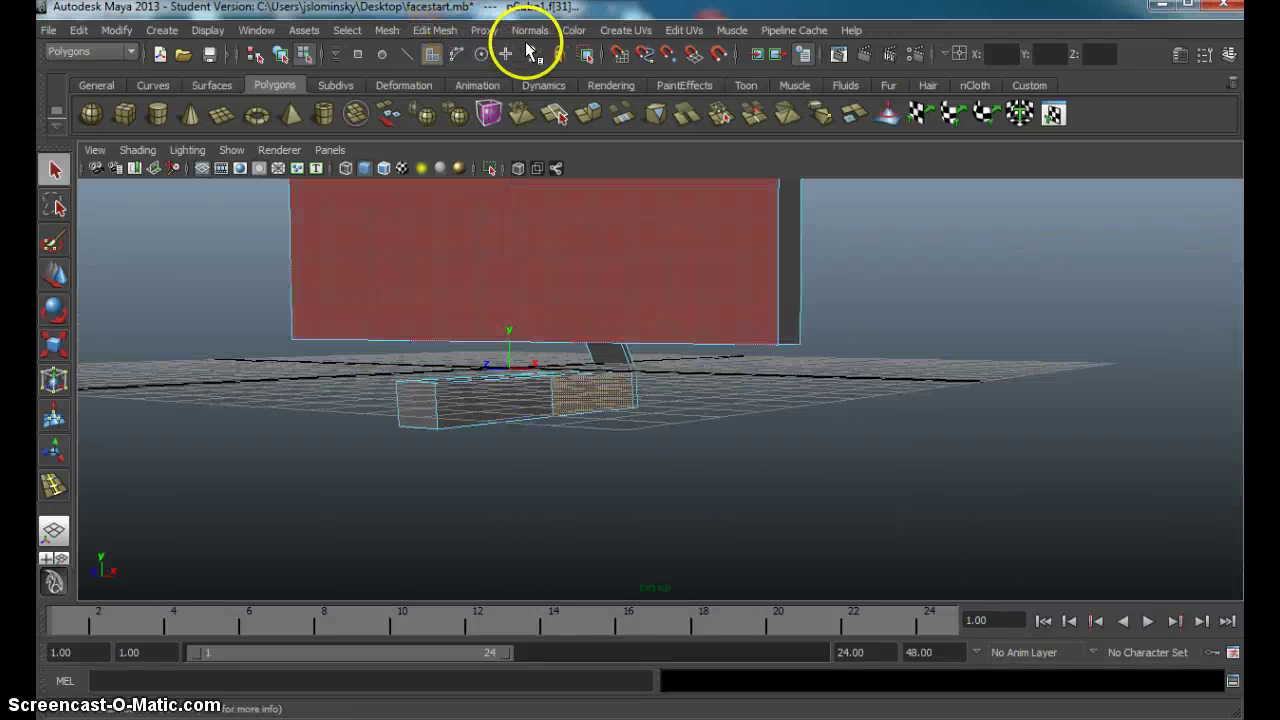
click(436, 30)
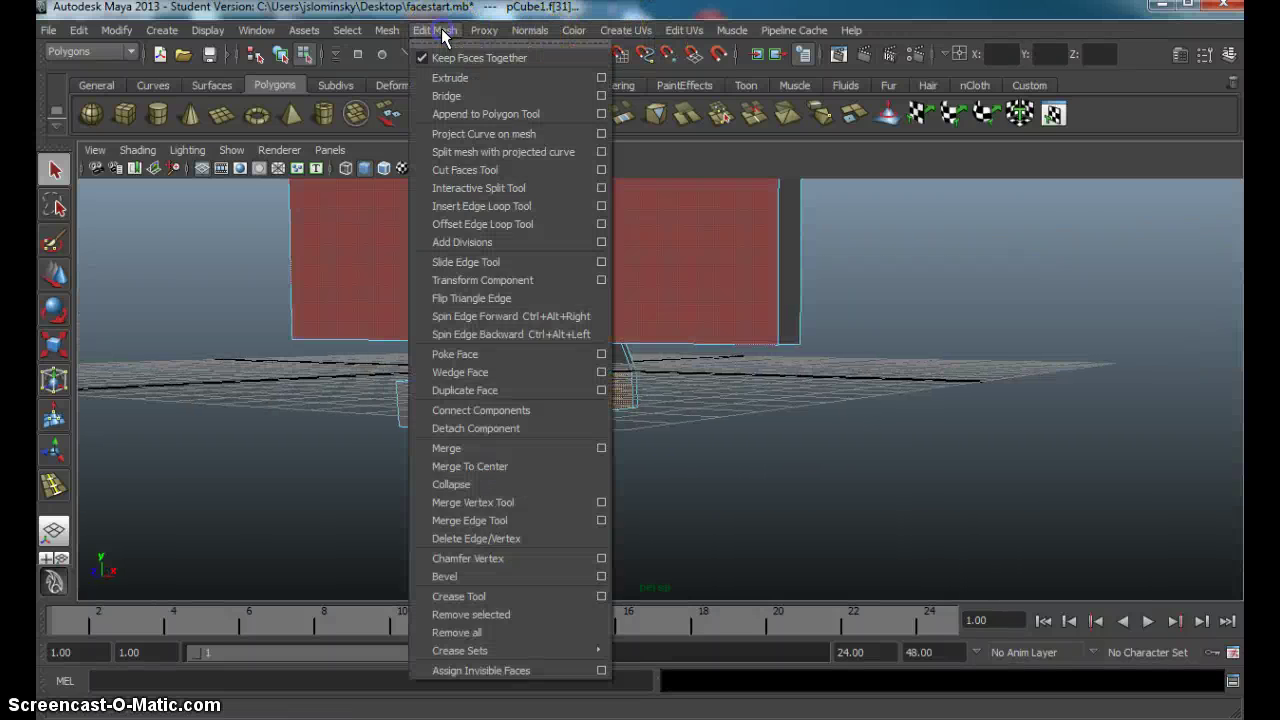
click(448, 78)
alt+drag(690, 395, 777, 427)
drag(518, 415, 619, 391)
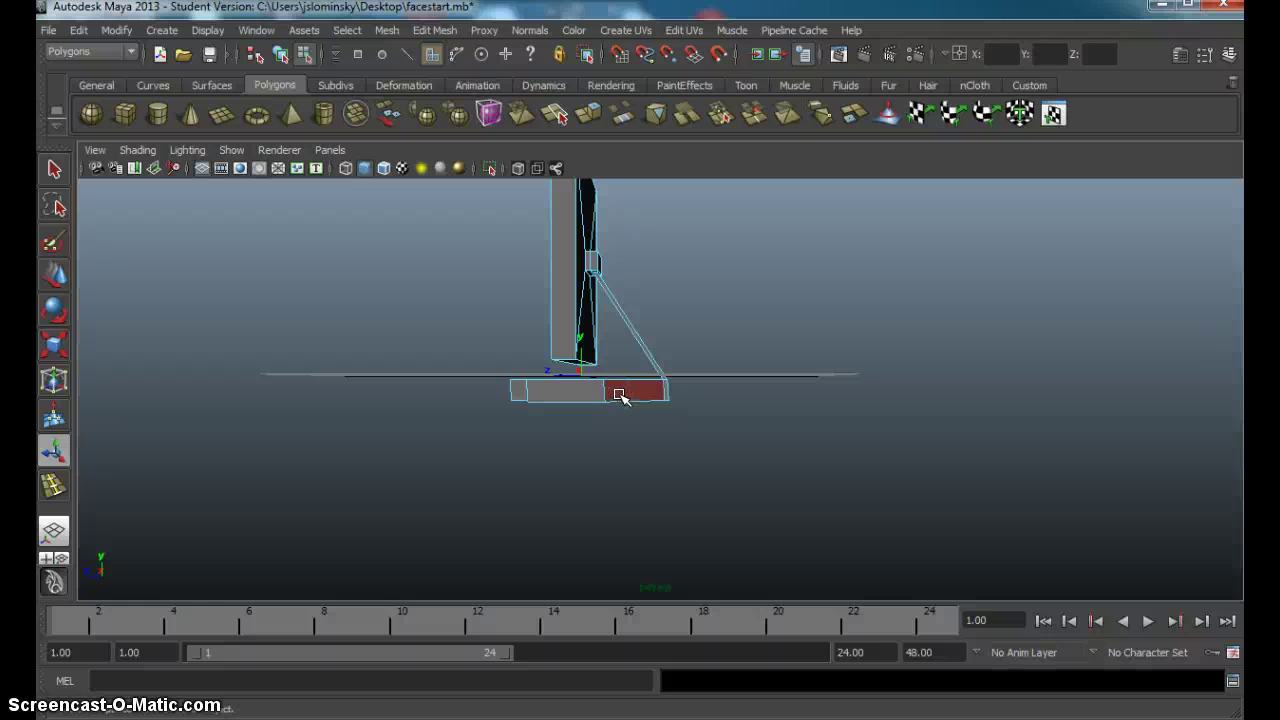
Select all vertices of the base and move them down, farther below the panel.
key(space)
key(space)
scroll(691, 546, up, 3)
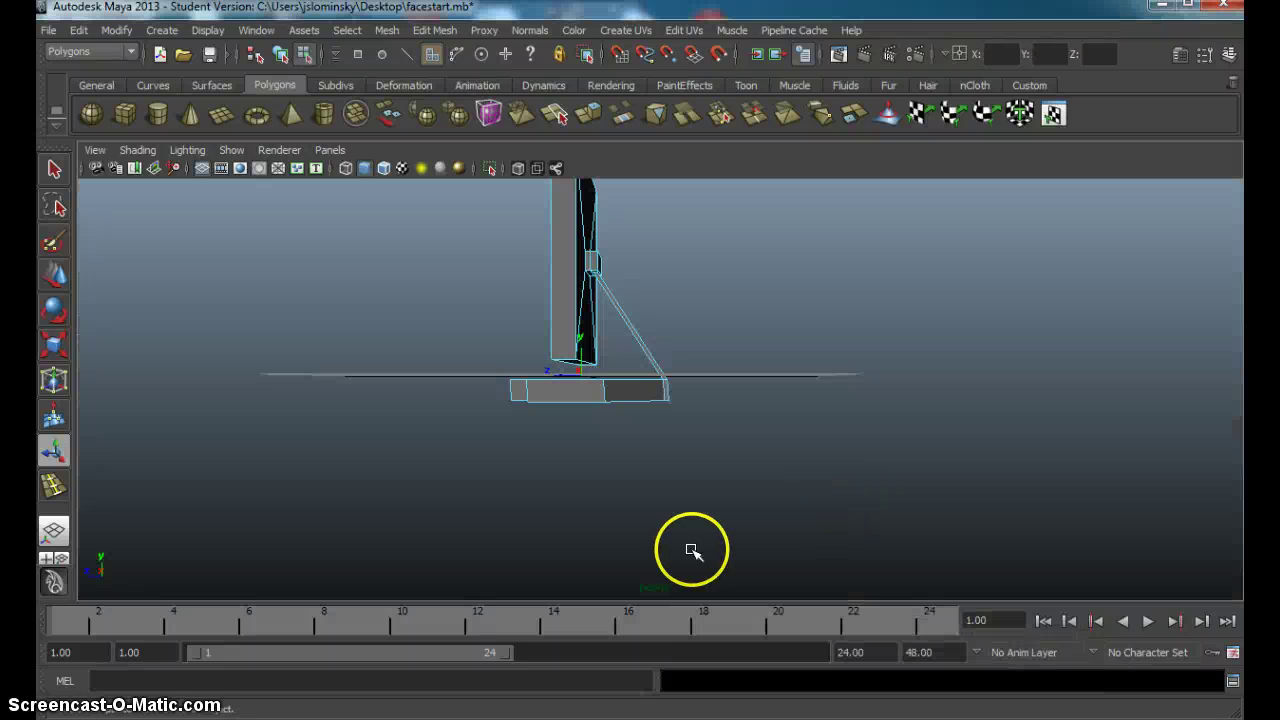
alt+middle_drag(650, 410, 674, 454)
right_drag(588, 396, 520, 384)
drag(829, 392, 834, 391)
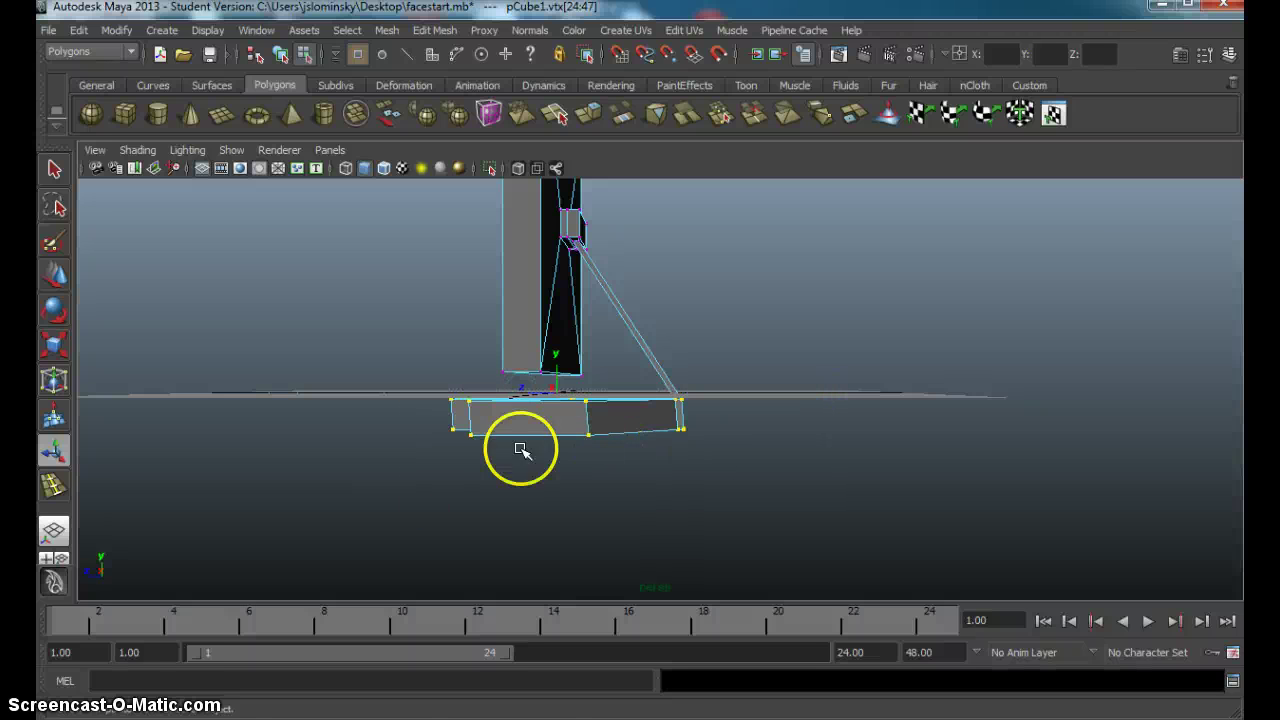
key(w)
drag(569, 414, 578, 472)
click(823, 461)
alt+middle_drag(777, 446, 786, 356)
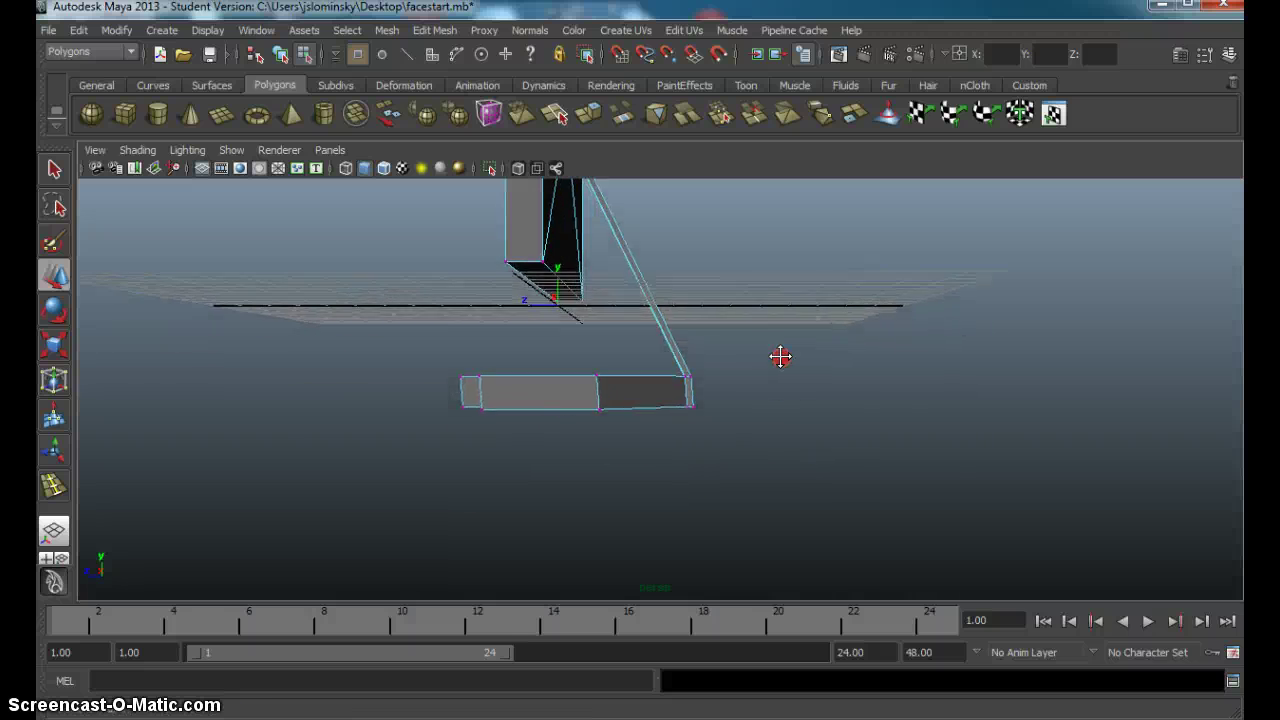
In the side view, select the base's top vertices and lower them to make the base about half as thick.
alt+drag(786, 357, 871, 429)
key(space)
key(space)
key(space)
drag(884, 506, 941, 502)
scroll(624, 472, up, 2)
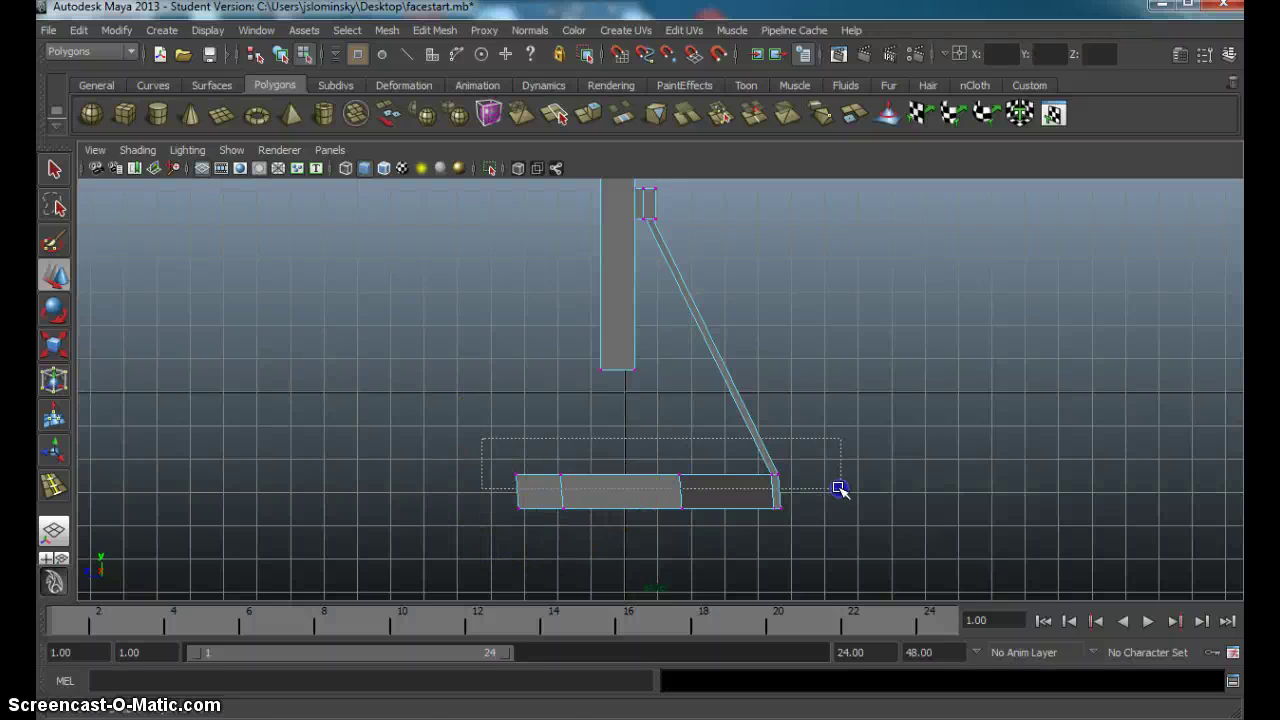
drag(835, 488, 838, 489)
drag(443, 465, 810, 478)
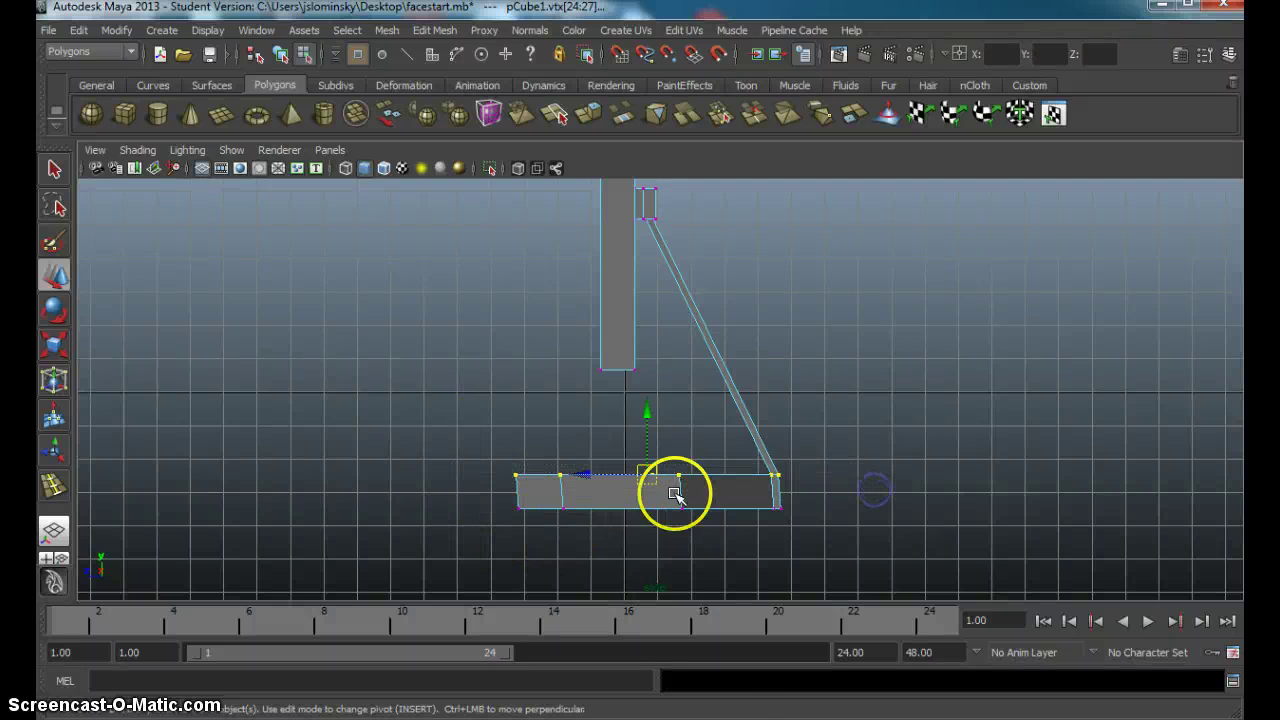
right_drag(675, 490, 620, 394)
drag(445, 427, 800, 494)
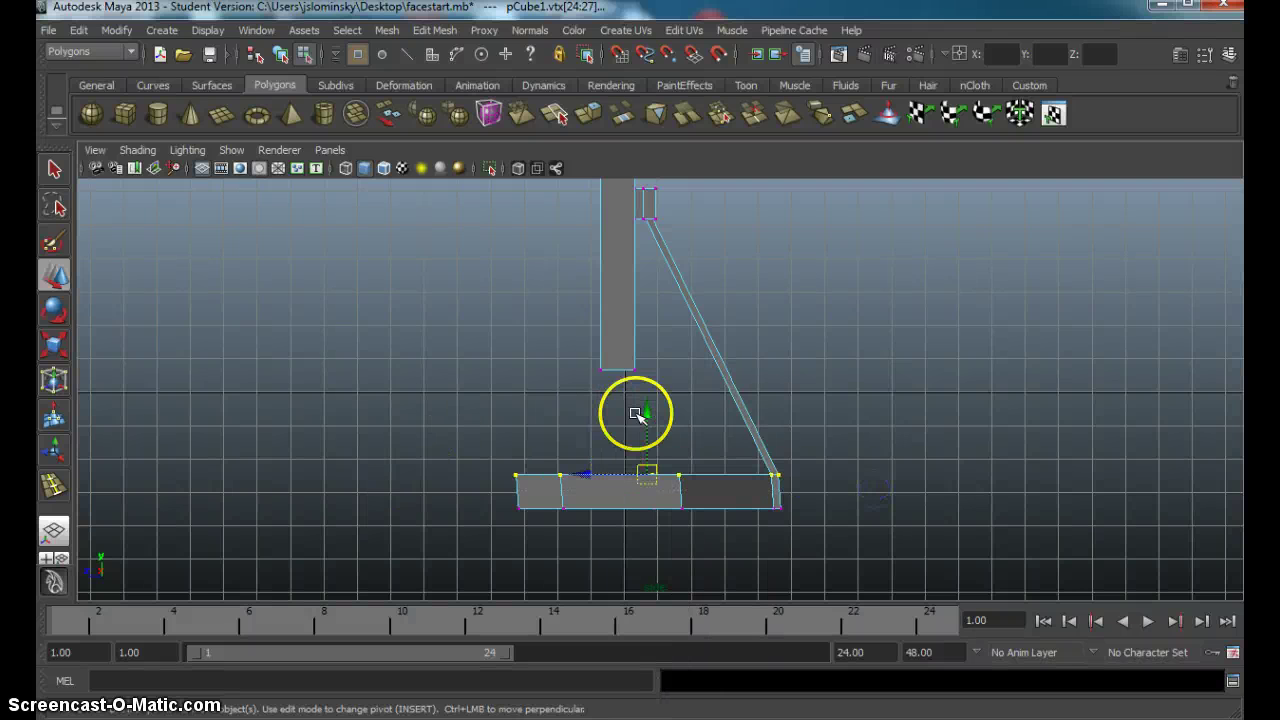
drag(638, 413, 649, 430)
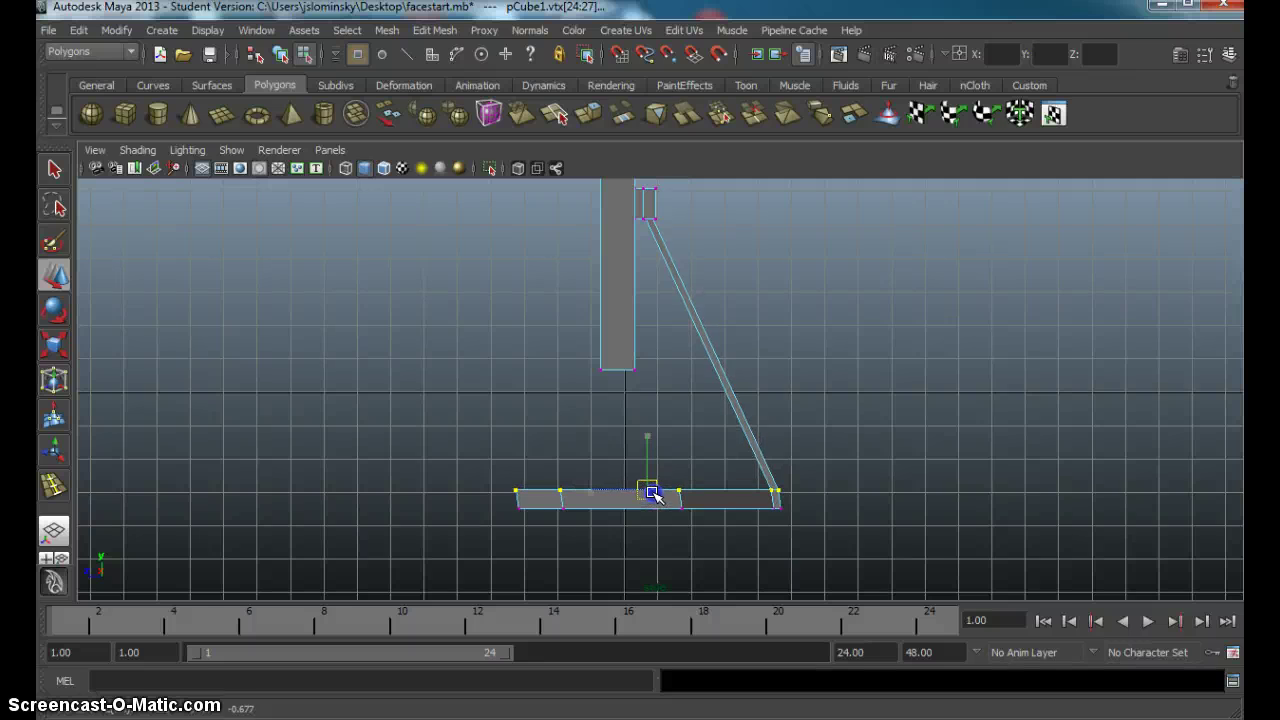
Select all vertices of the thinned base and move the whole base up slightly.
drag(496, 462, 848, 553)
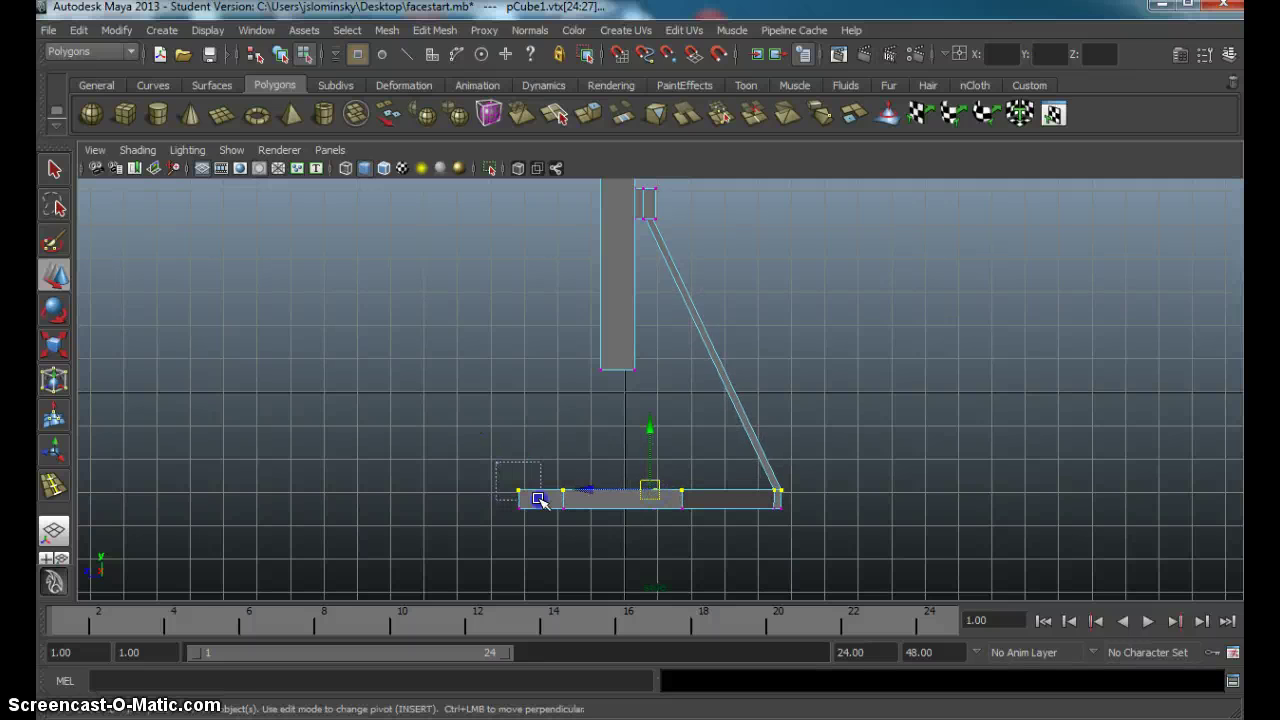
drag(649, 441, 648, 430)
click(846, 332)
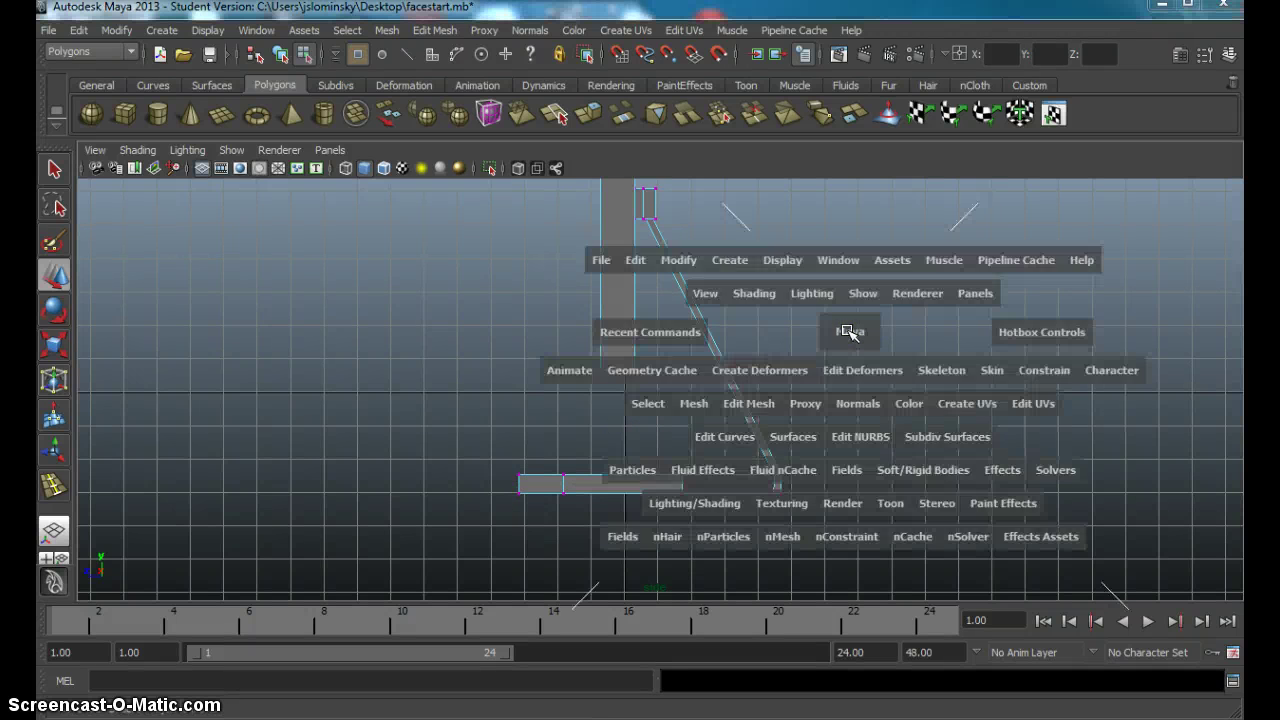
In the perspective view, scale the end faces of the base's side legs horizontally to narrow their tips.
key(space)
key(space)
alt+drag(524, 444, 714, 486)
right_click(666, 440)
click(666, 440)
click(666, 478)
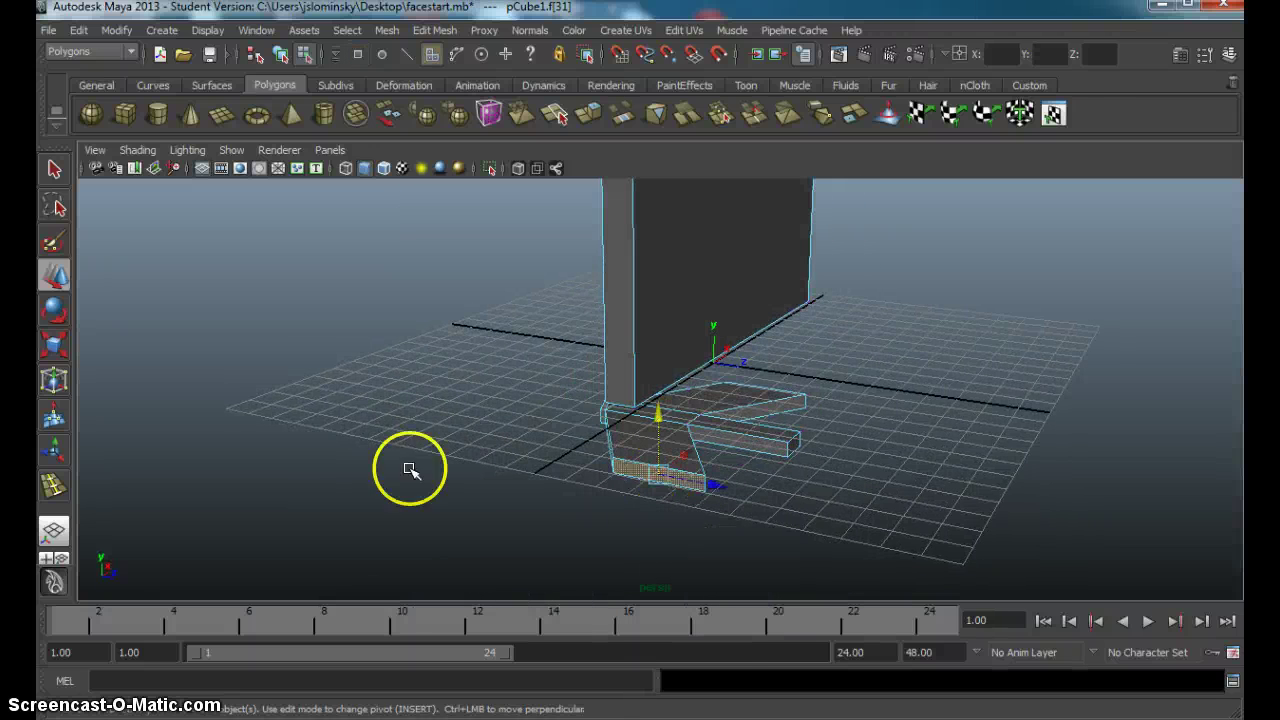
click(54, 345)
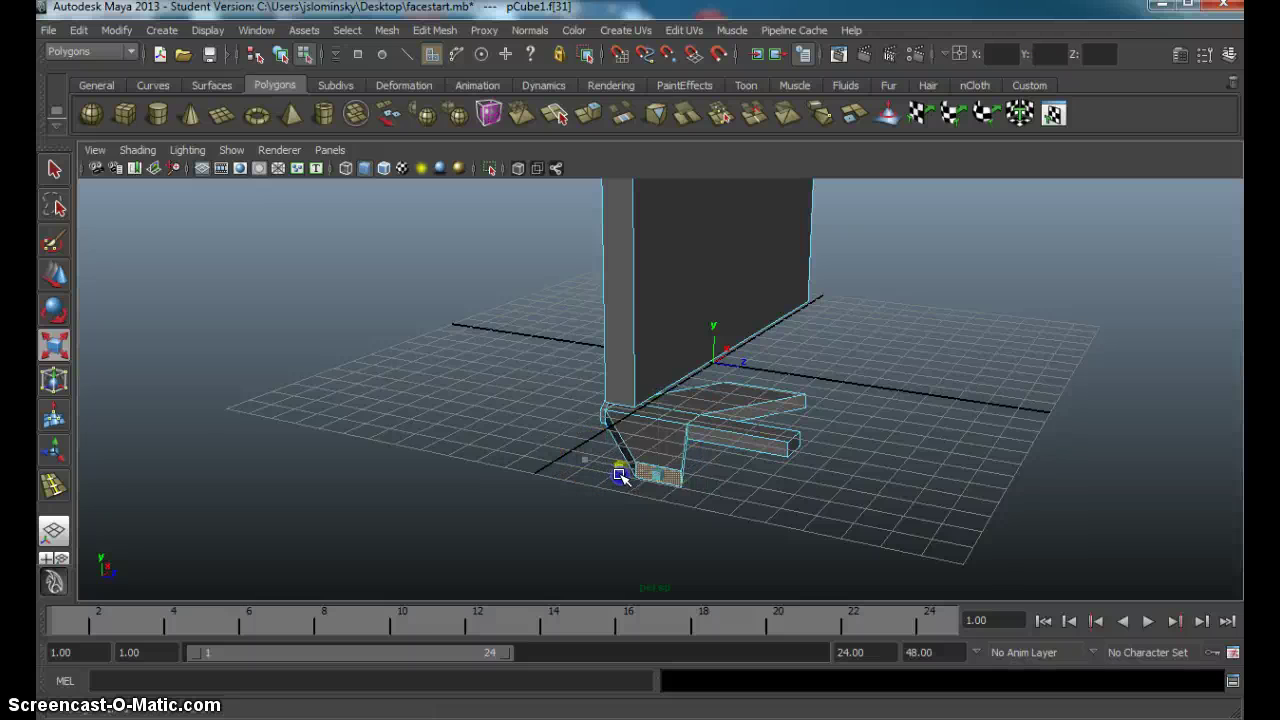
alt+drag(627, 480, 590, 470)
drag(709, 430, 674, 443)
click(729, 513)
Return to object mode, examine the panel and stand from behind, and frame the whole model from the front.
alt+drag(454, 433, 603, 569)
alt+drag(591, 420, 990, 431)
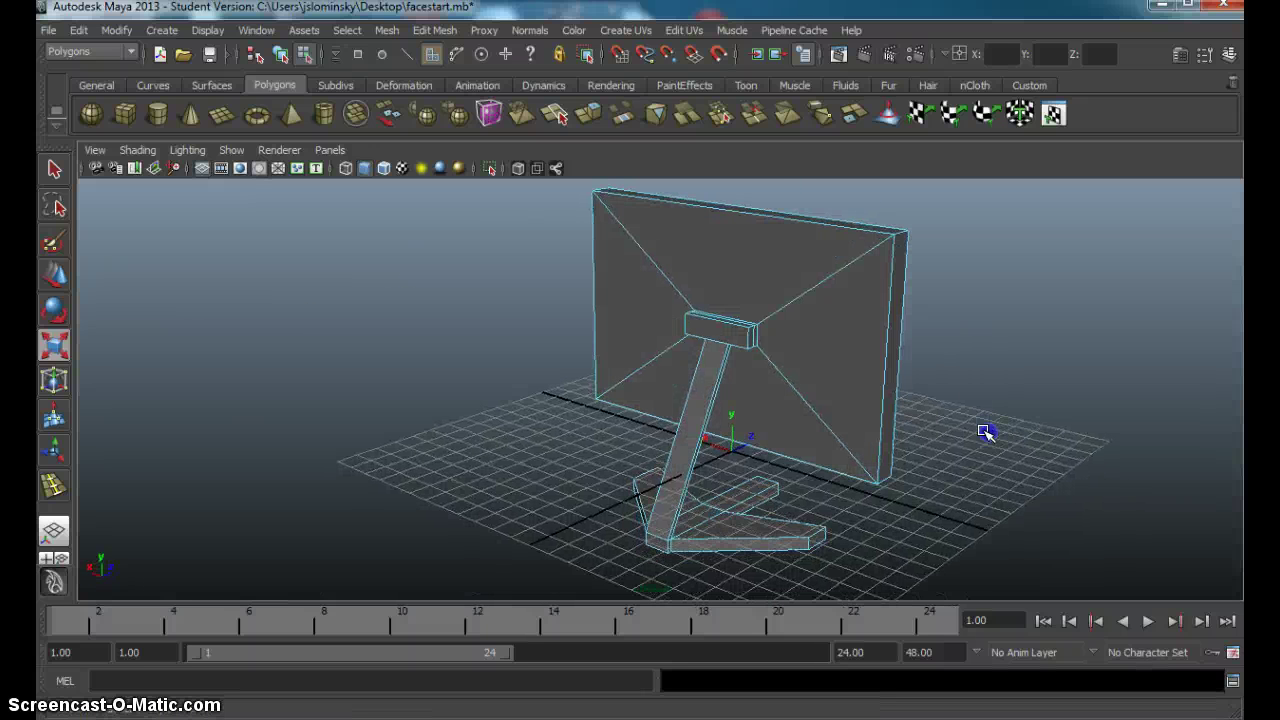
right_drag(757, 306, 836, 288)
scroll(986, 338, down, 3)
alt+drag(985, 337, 737, 331)
scroll(729, 414, up, 4)
alt+middle_drag(729, 414, 714, 332)
alt+drag(723, 363, 698, 364)
click(740, 354)
key(f)
alt+drag(718, 420, 711, 406)
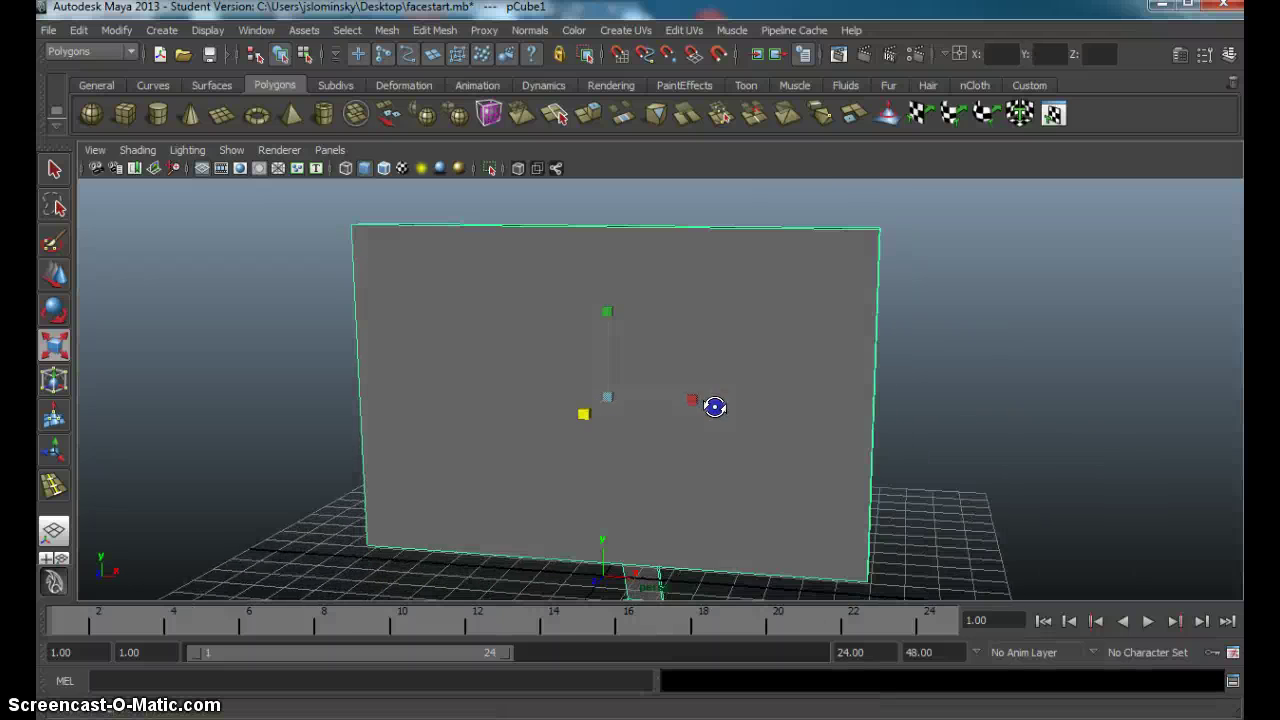
Extrude the panel's front face and scale it uniformly inward to leave a thin bezel around the screen.
right_click(706, 315)
right_drag(716, 354, 717, 351)
click(717, 351)
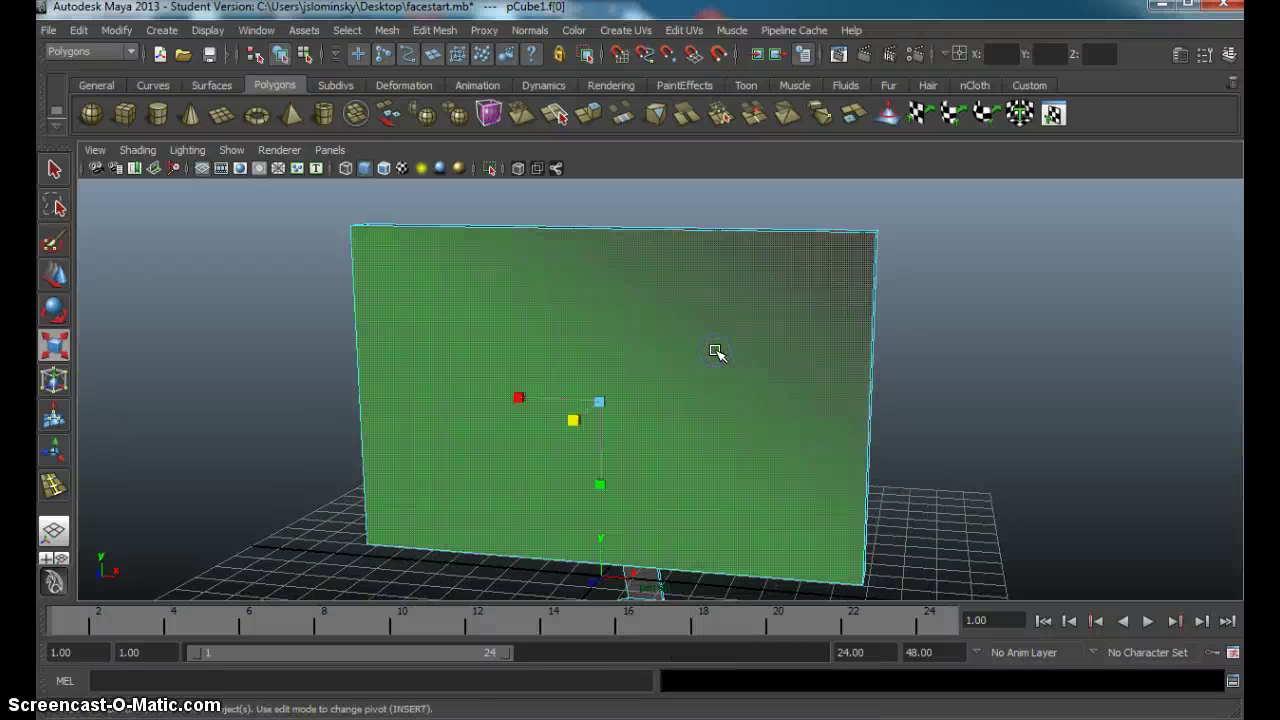
click(441, 31)
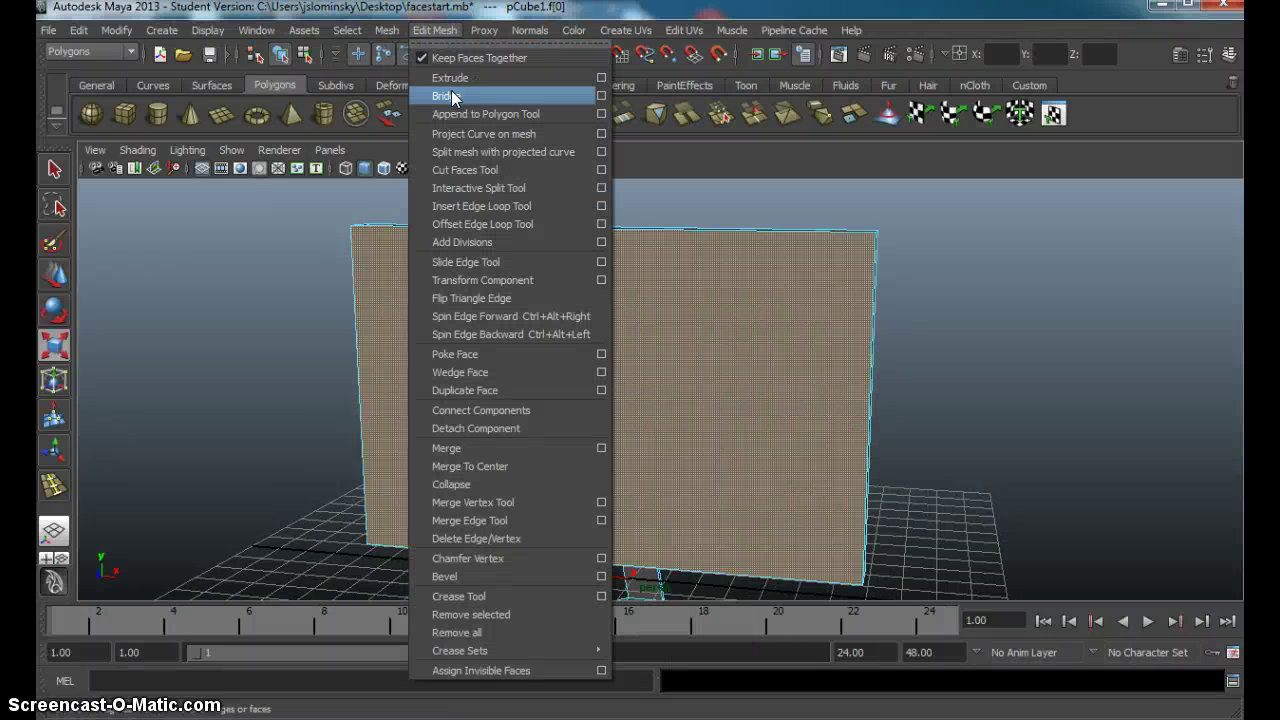
click(447, 77)
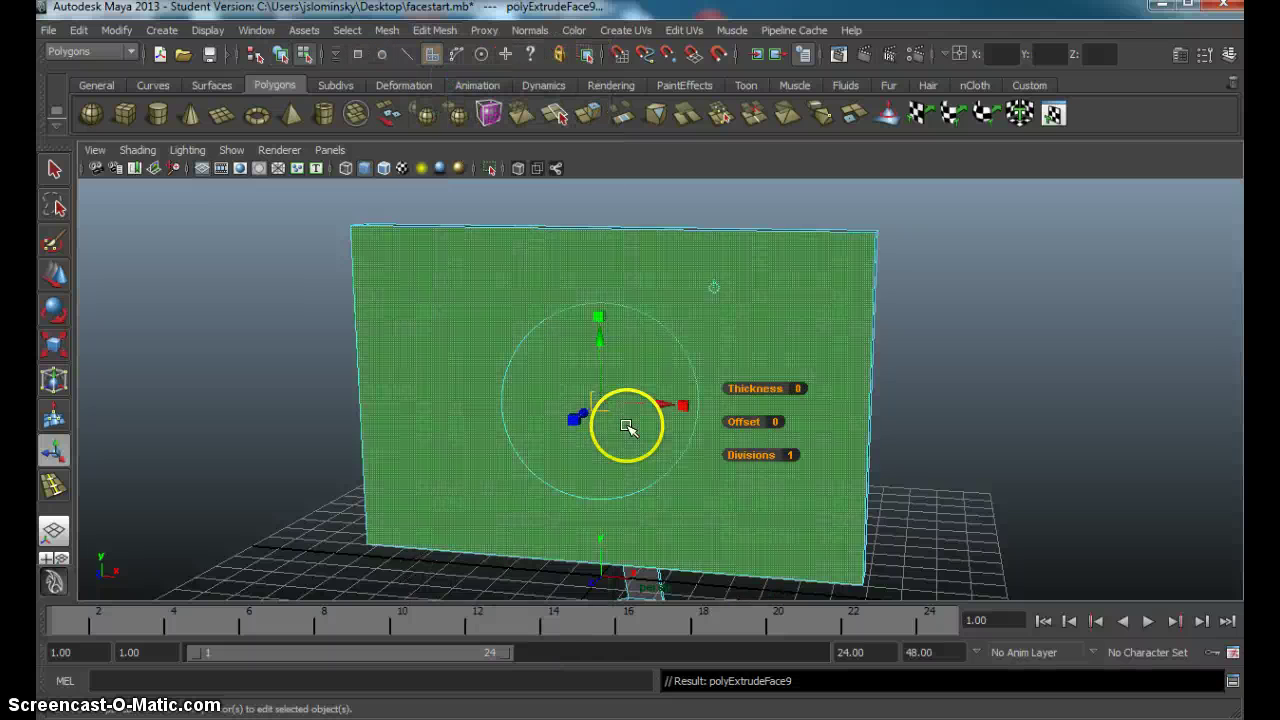
scroll(623, 426, up, 2)
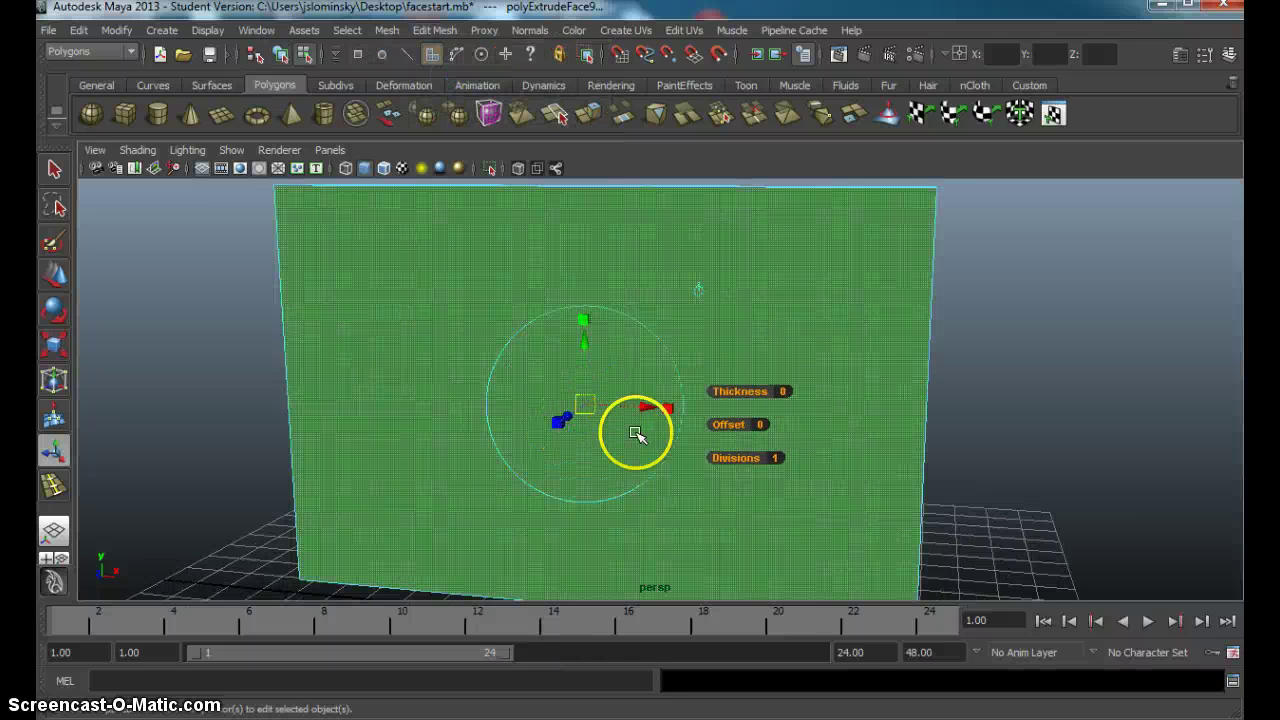
click(668, 410)
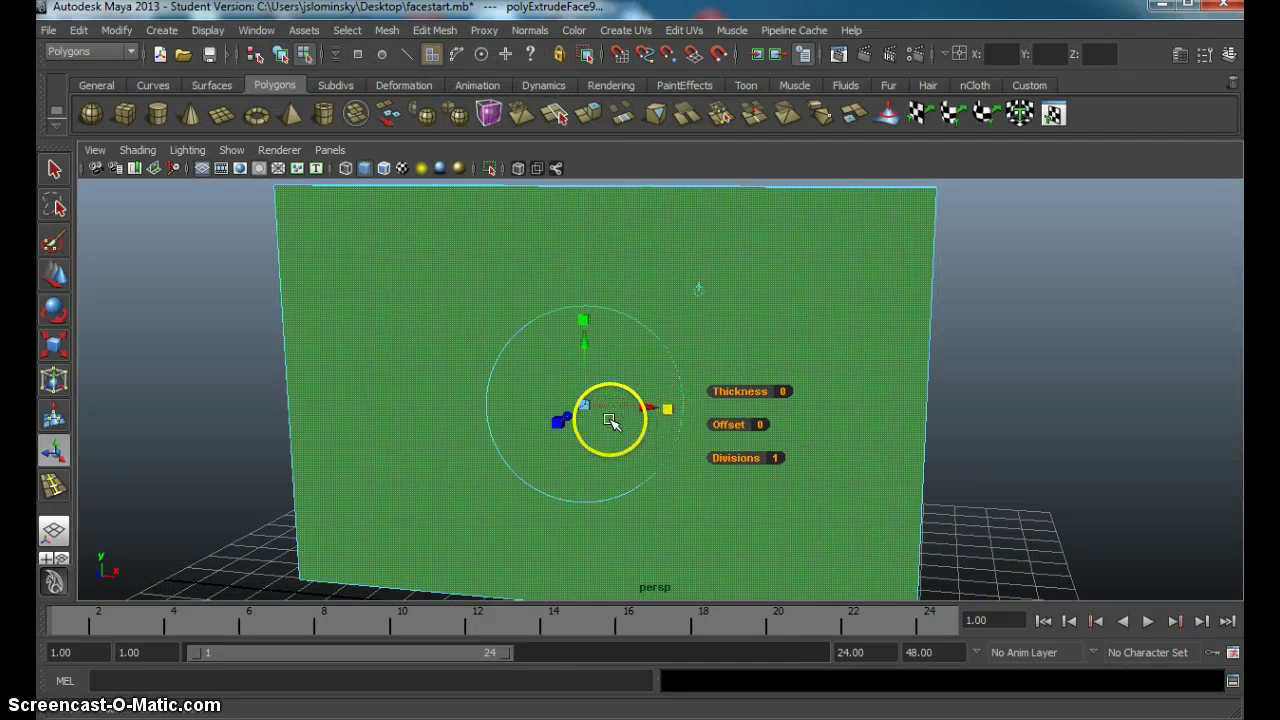
alt+drag(601, 416, 597, 458)
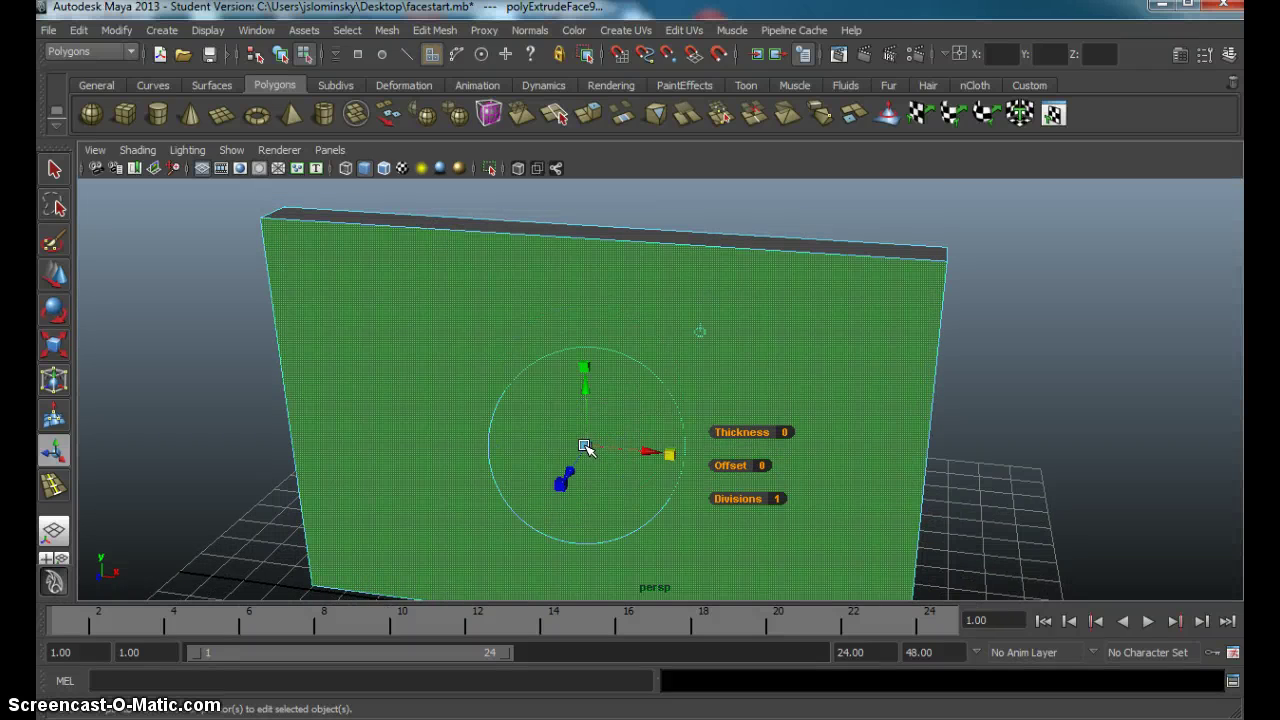
click(587, 446)
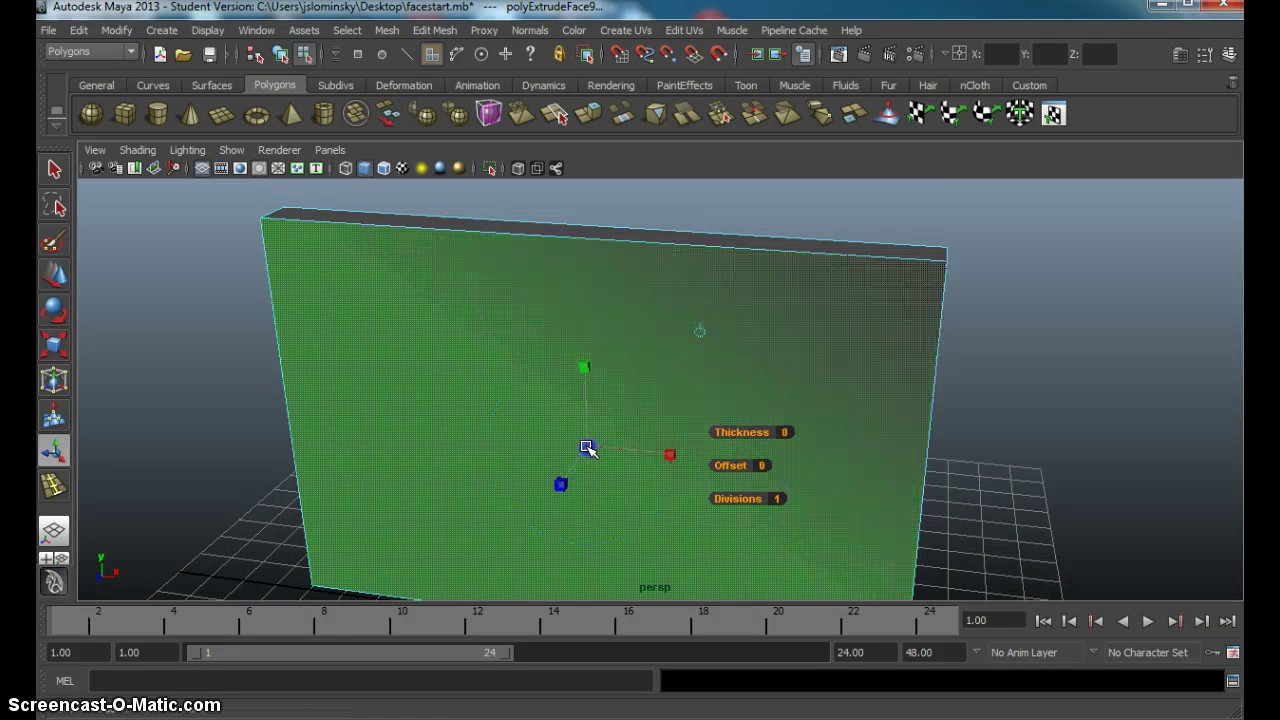
drag(586, 449, 554, 442)
scroll(586, 450, down, 3)
Extrude the inner screen face backward into the panel to recess it behind the bezel, and return to object mode.
click(445, 30)
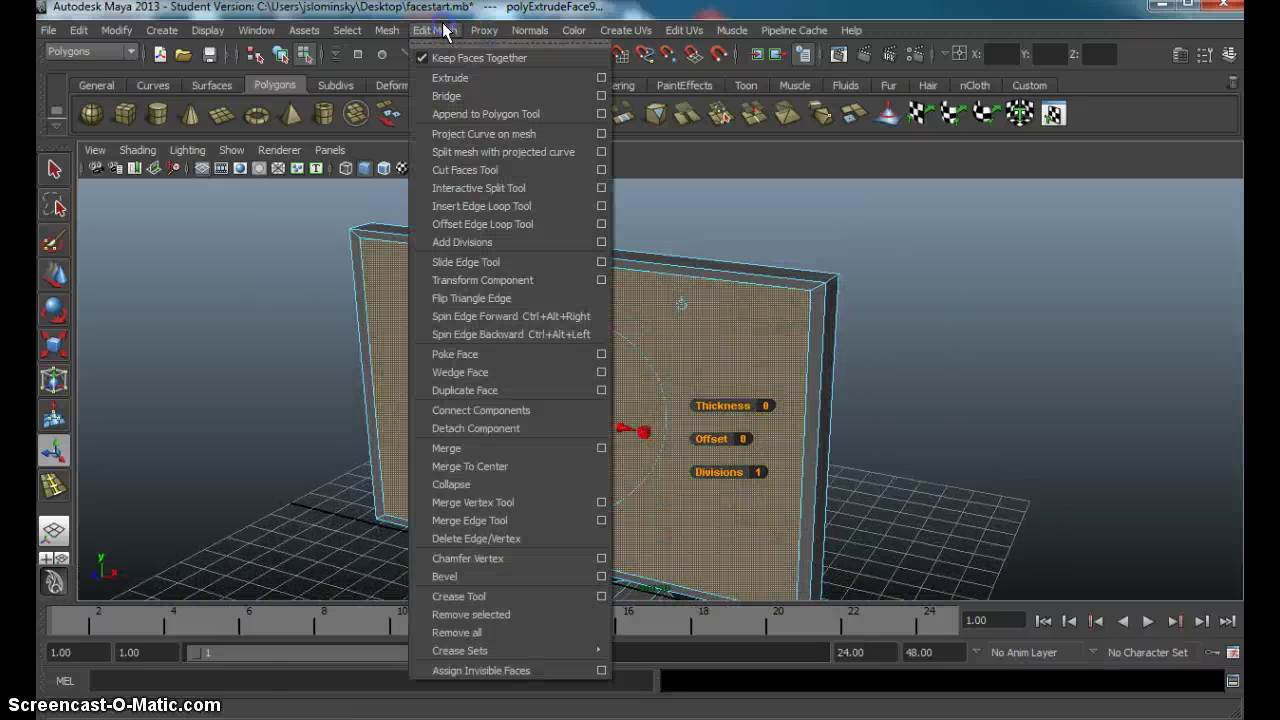
click(455, 77)
alt+drag(569, 427, 519, 452)
click(971, 391)
right_click(681, 372)
right_drag(750, 345, 750, 346)
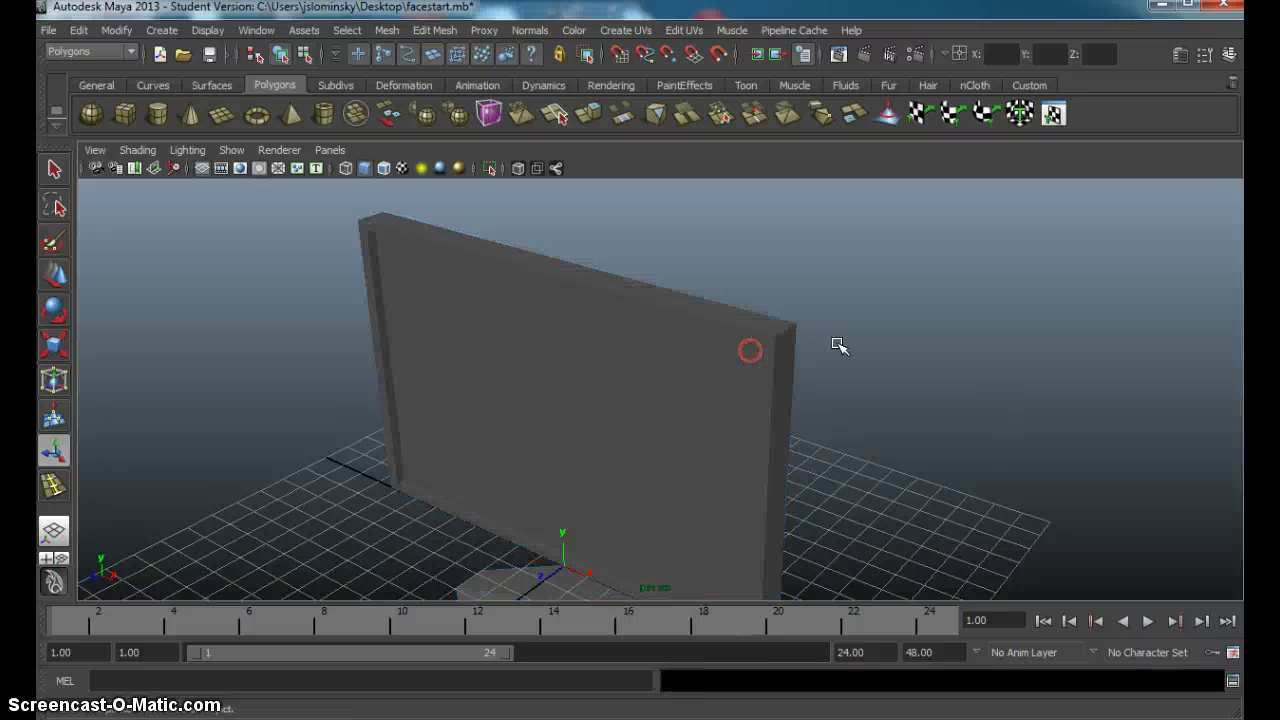
Select the top edge across the base where the side legs meet the middle leg and raise it slightly.
alt+drag(877, 334, 780, 357)
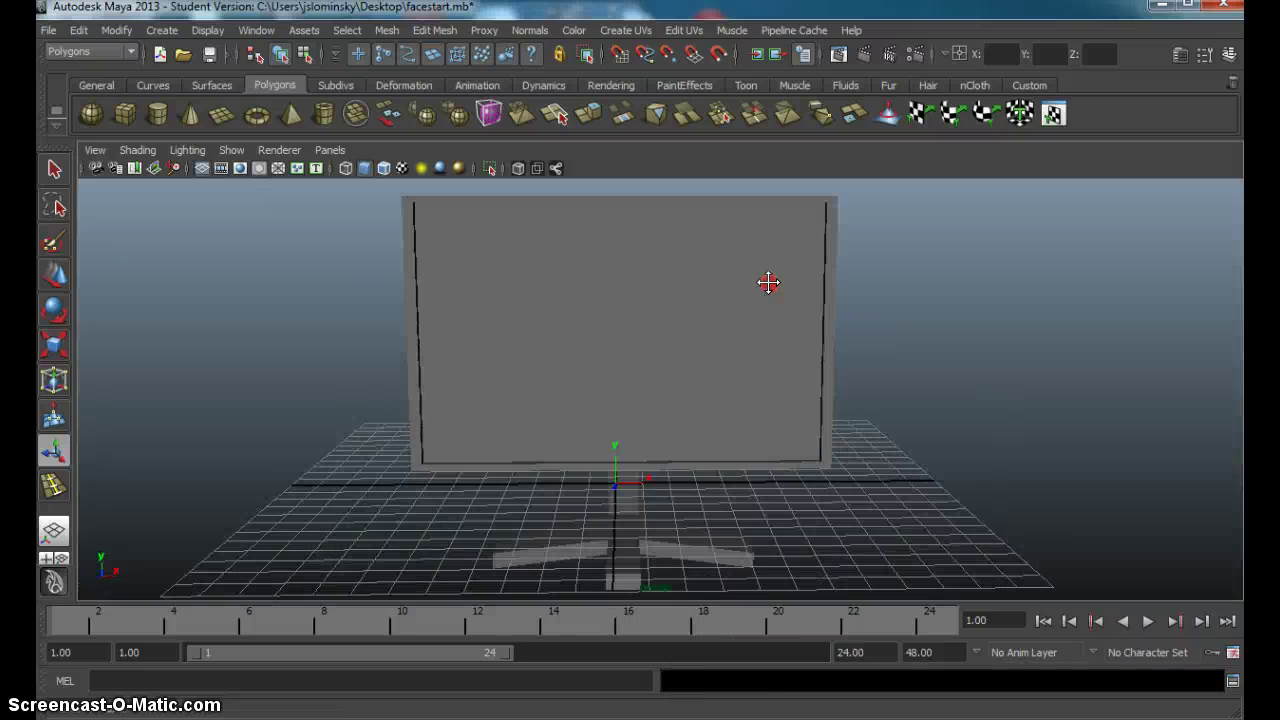
alt+drag(759, 266, 631, 429)
scroll(661, 405, up, 2)
click(611, 443)
scroll(600, 440, up, 2)
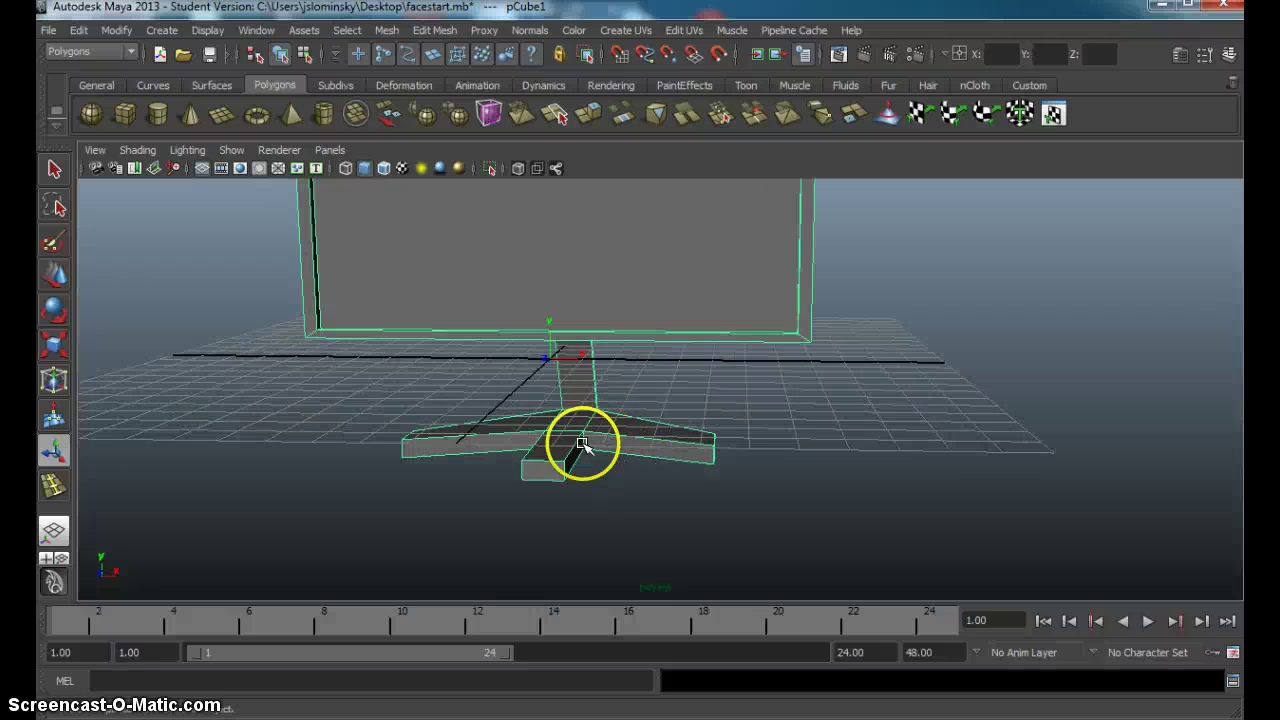
mouse_move(561, 434)
right_down()
mouse_move(569, 423)
mouse_move(569, 449)
right_up()
alt+drag(569, 449, 574, 421)
key(w)
click(579, 388)
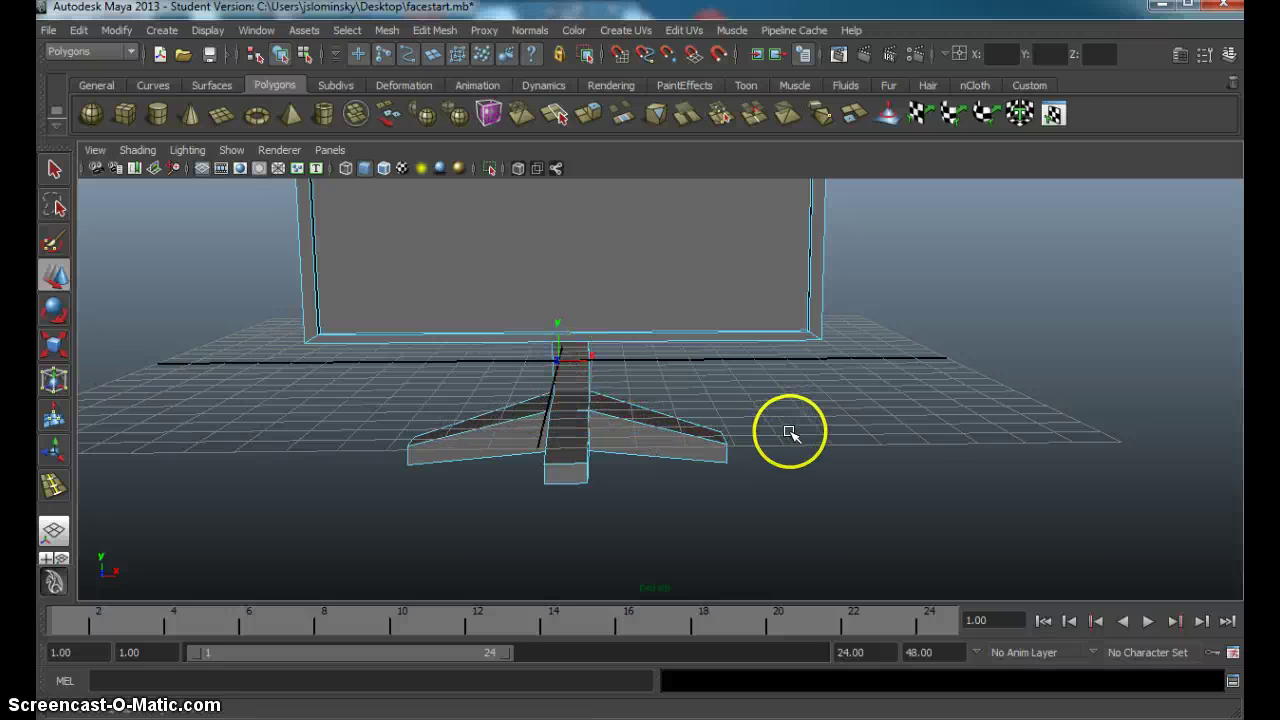
alt+drag(632, 423, 571, 409)
right_drag(575, 396, 562, 361)
click(542, 400)
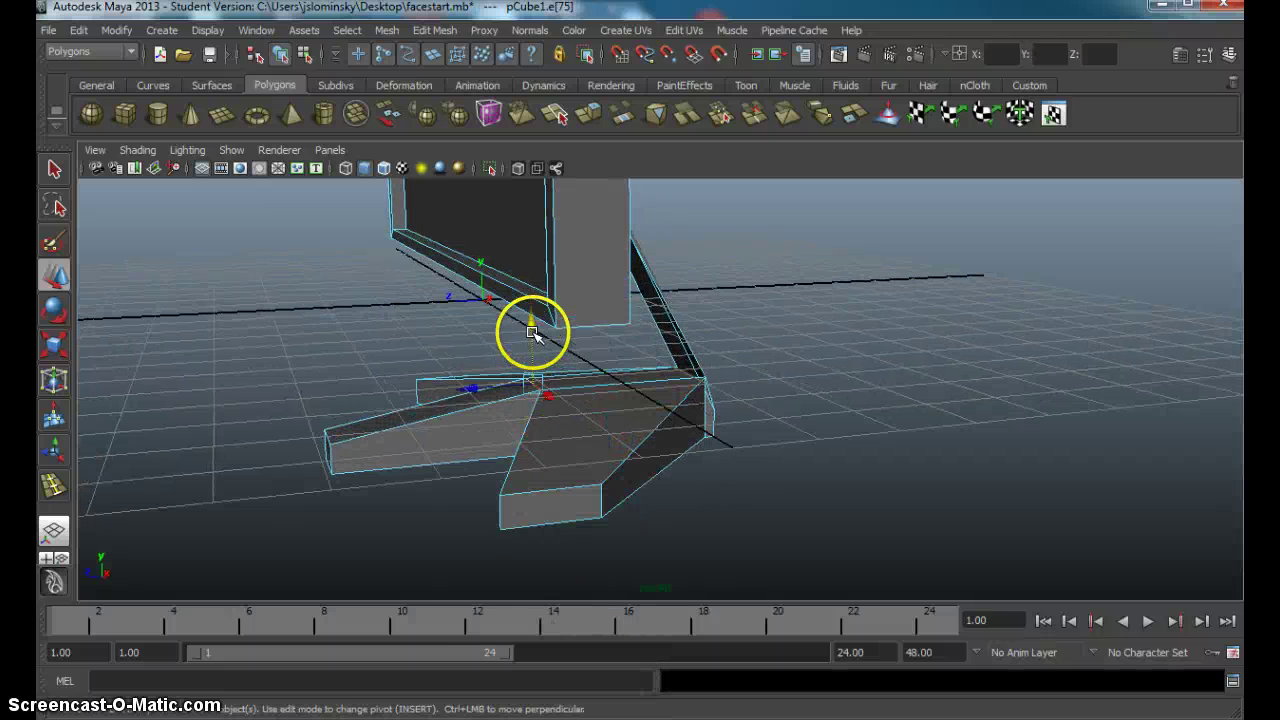
drag(532, 326, 532, 316)
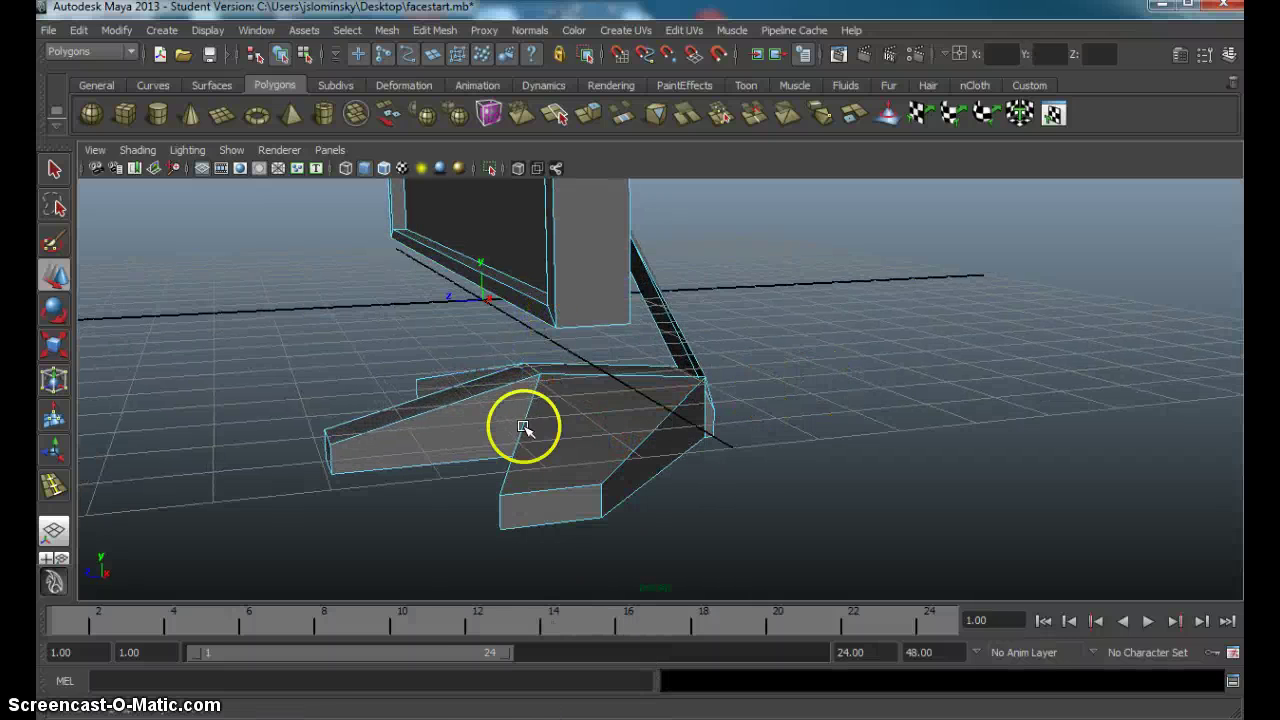
Return to object mode and examine the complete monitor with its stand from the front.
alt+drag(491, 429, 563, 429)
right_drag(629, 376, 739, 424)
scroll(741, 425, down, 5)
alt+drag(620, 429, 751, 434)
scroll(691, 443, down, 5)
alt+middle_drag(722, 438, 724, 465)
alt+drag(724, 465, 623, 531)
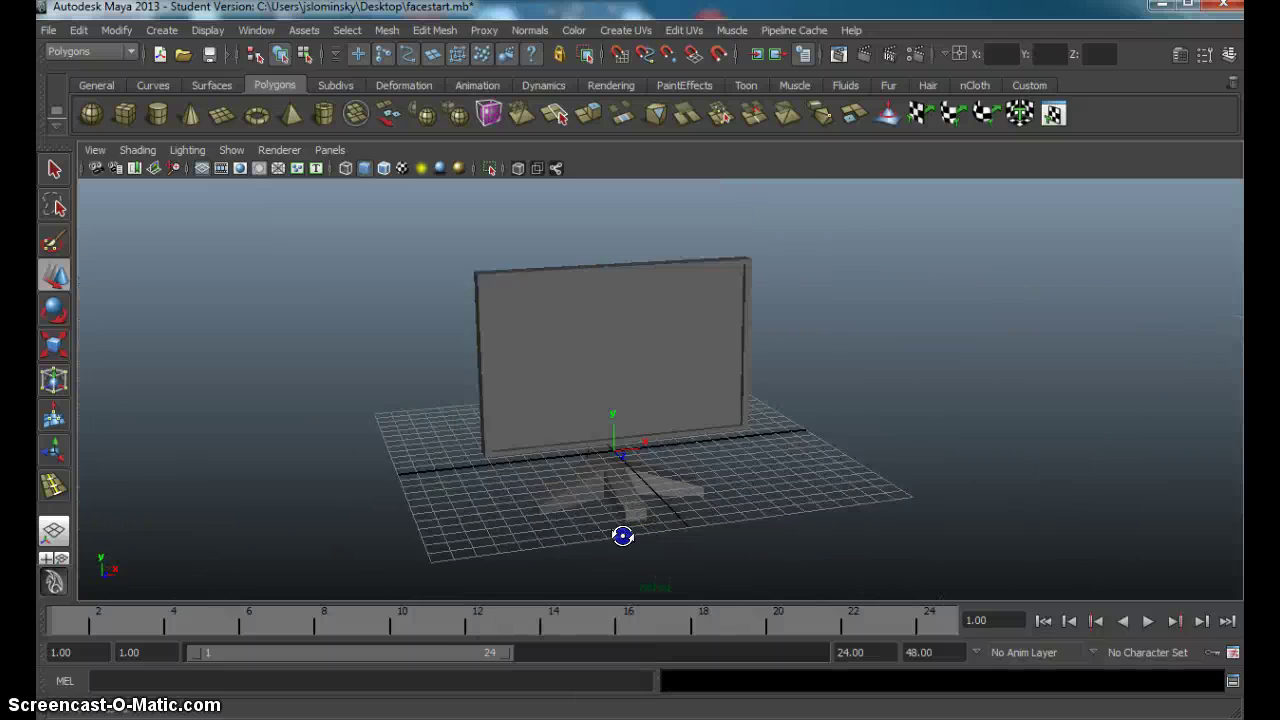
click(645, 390)
click(977, 412)
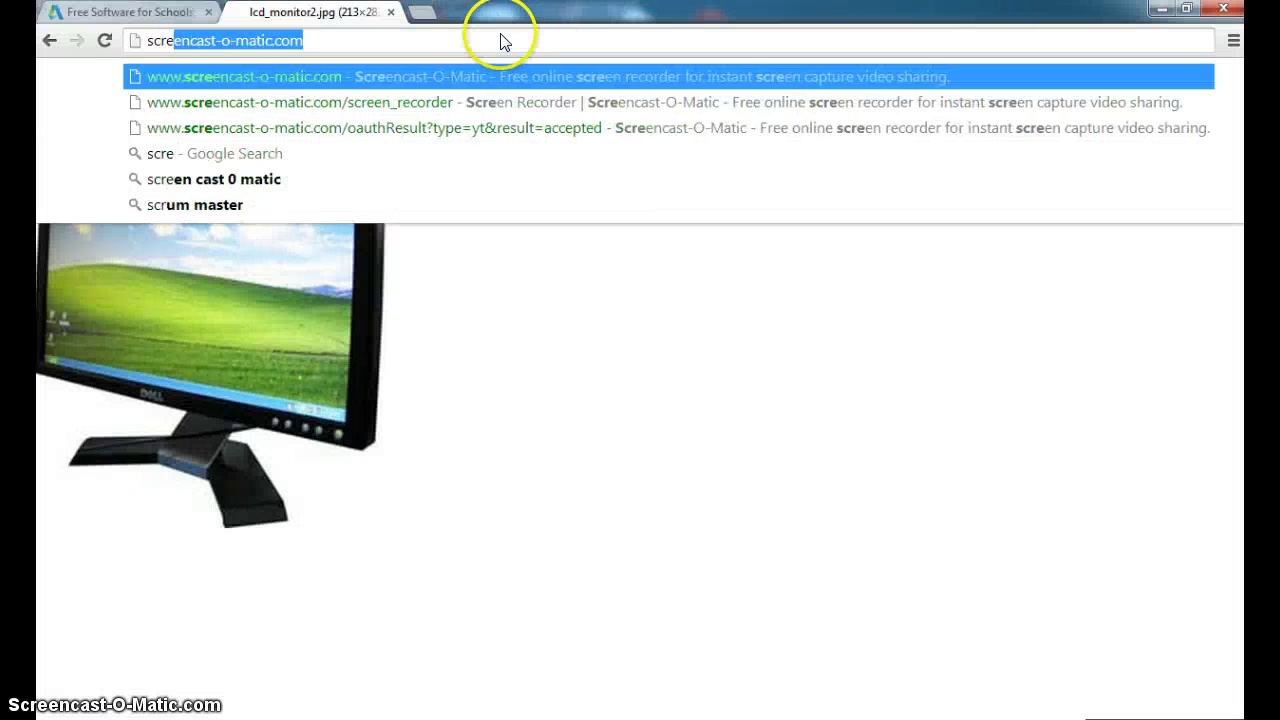
Search the web for "screen texture" and browse the image results.
text(texture)
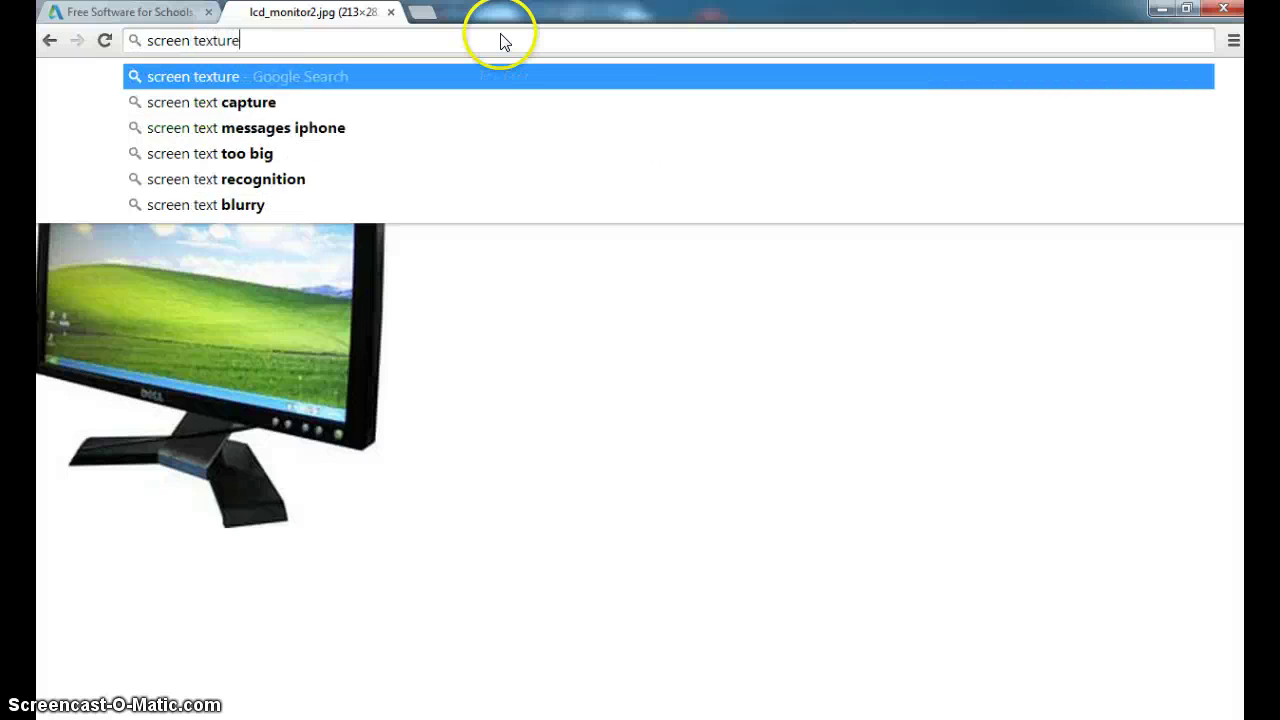
key(Return)
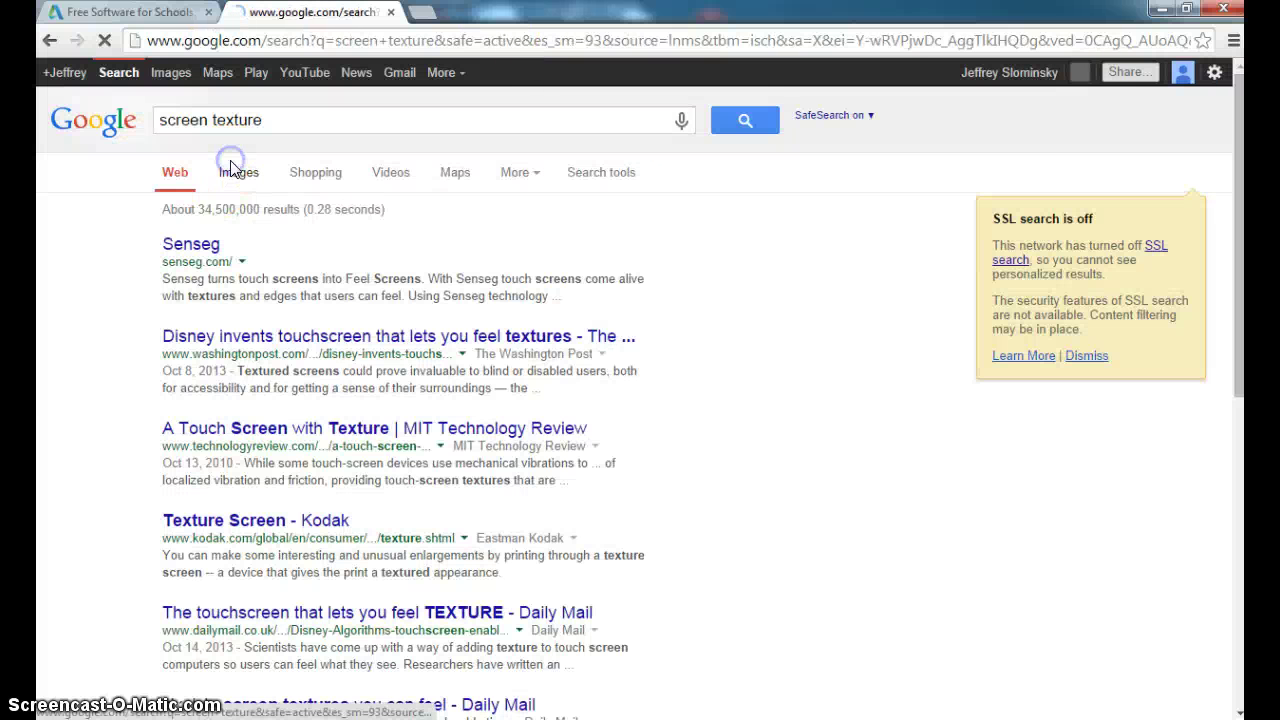
click(234, 170)
scroll(428, 350, down, 10)
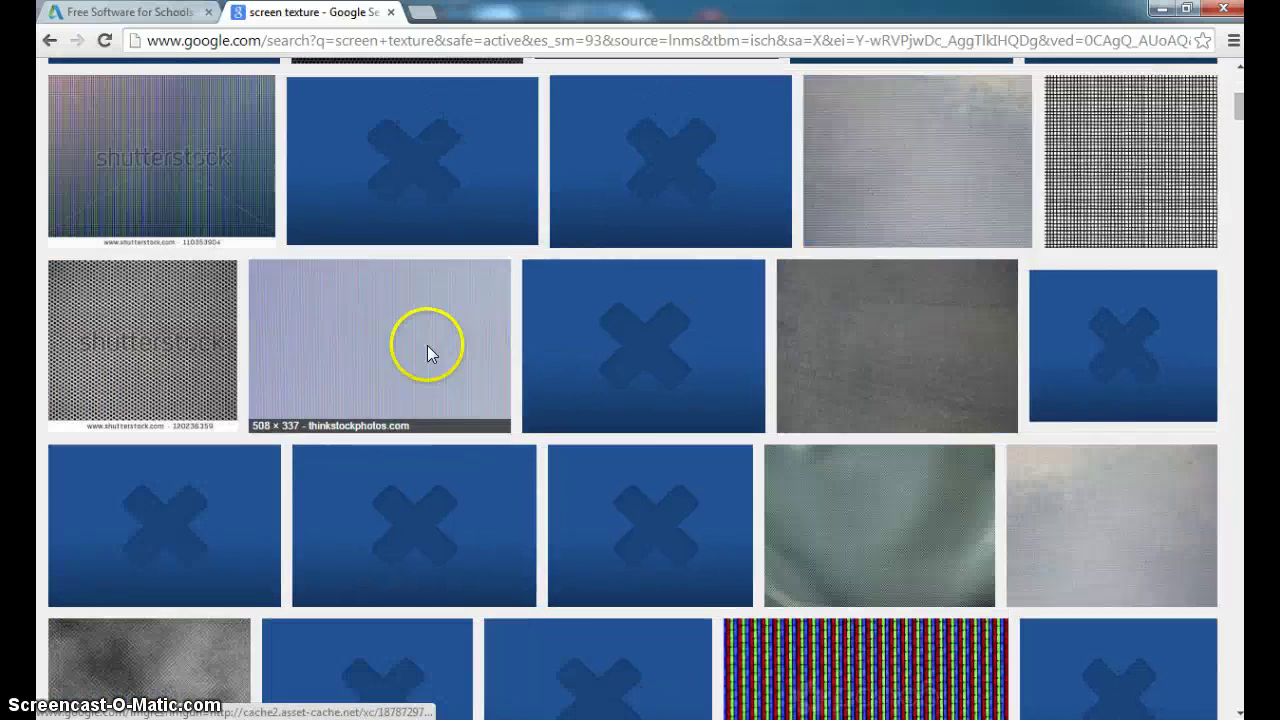
scroll(430, 355, up, 10)
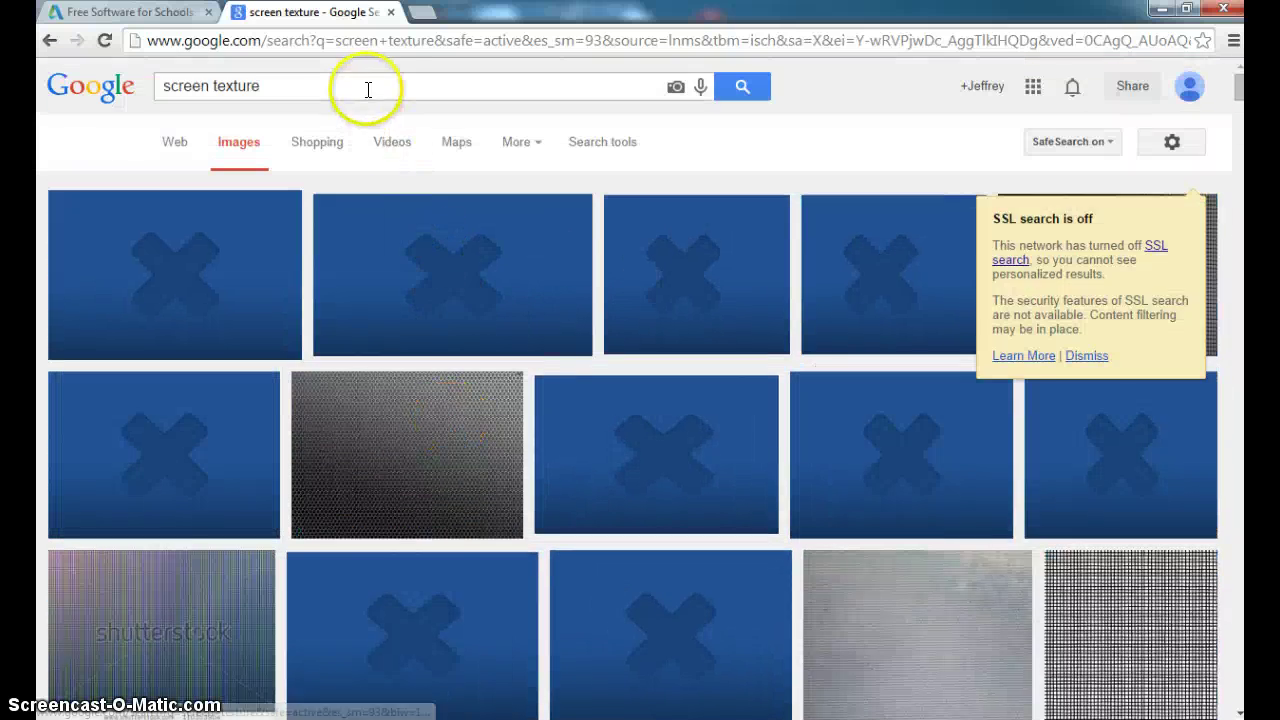
Search for images of "computer screen texture" and browse the results for a usable screen picture.
click(368, 89)
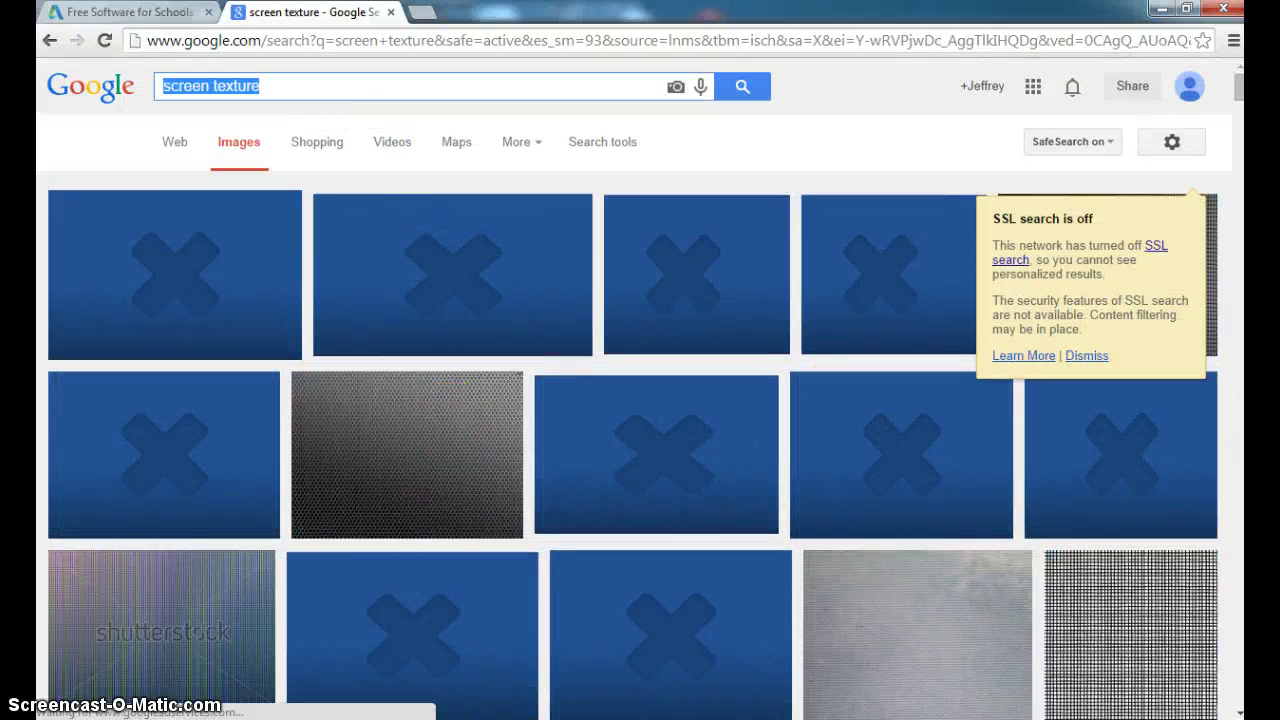
text(computer screen texture)
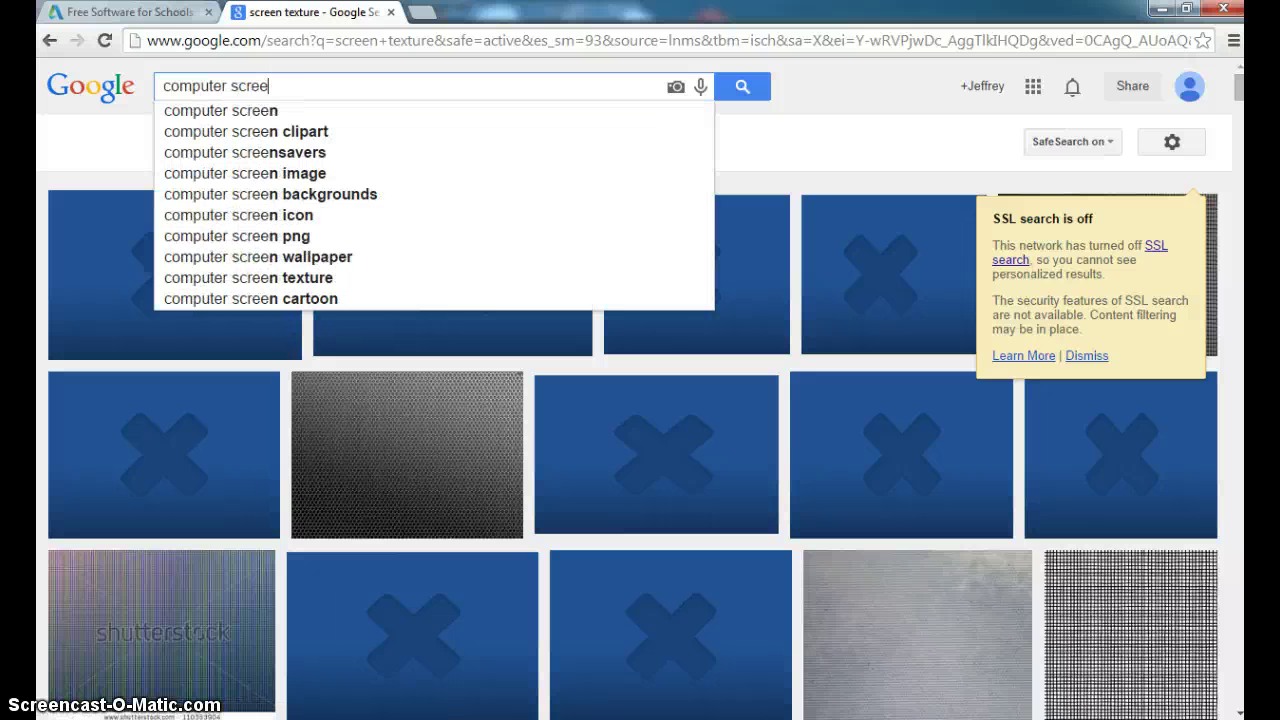
key(Return)
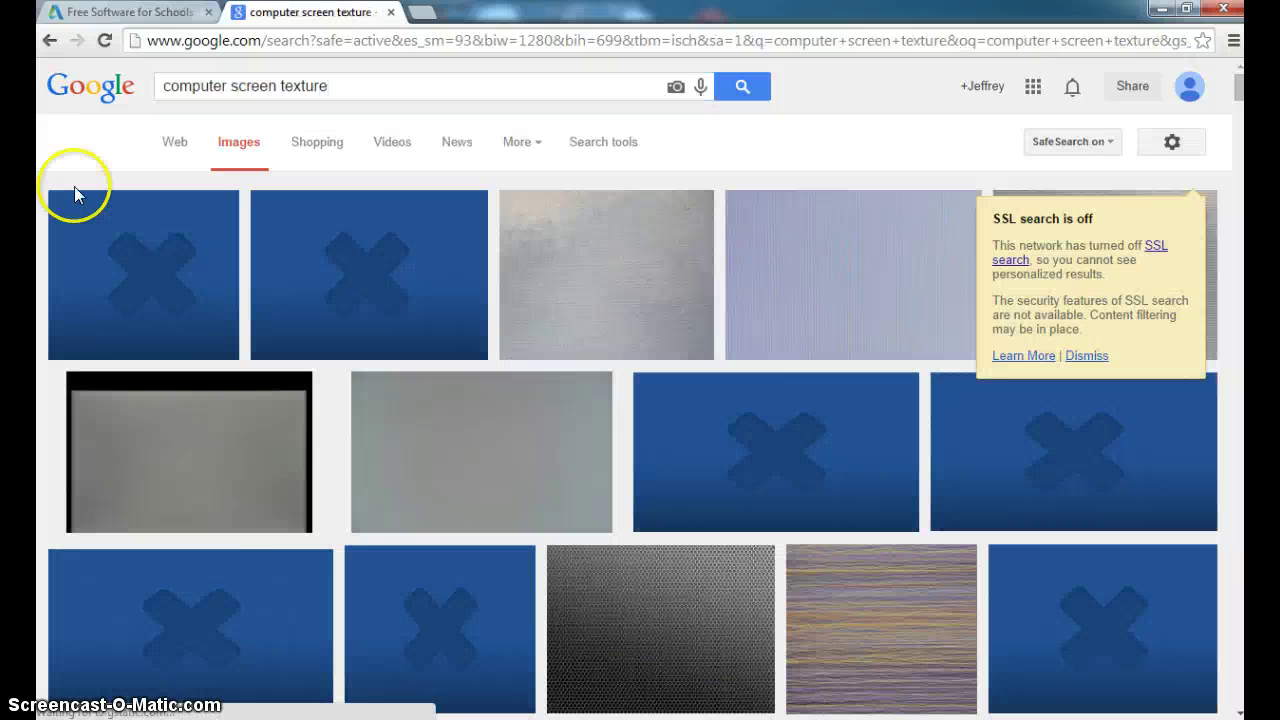
scroll(360, 365, down, 5)
scroll(365, 372, down, 4)
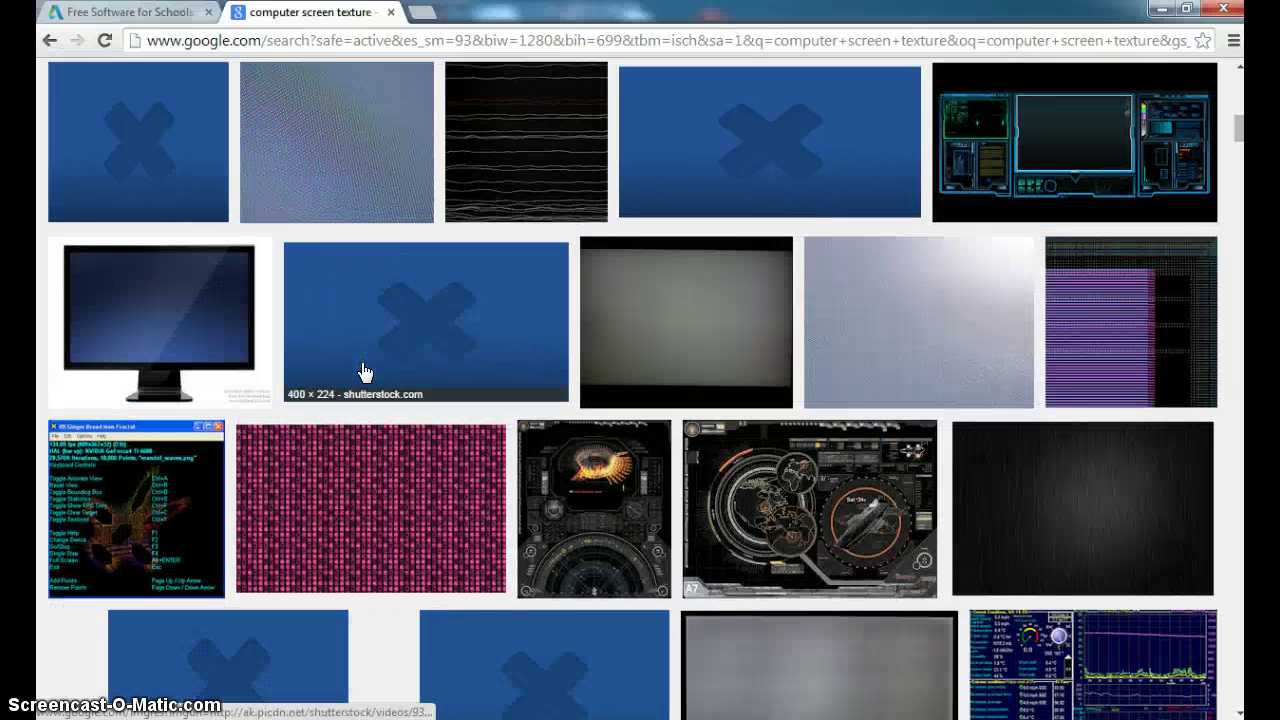
scroll(363, 373, down, 10)
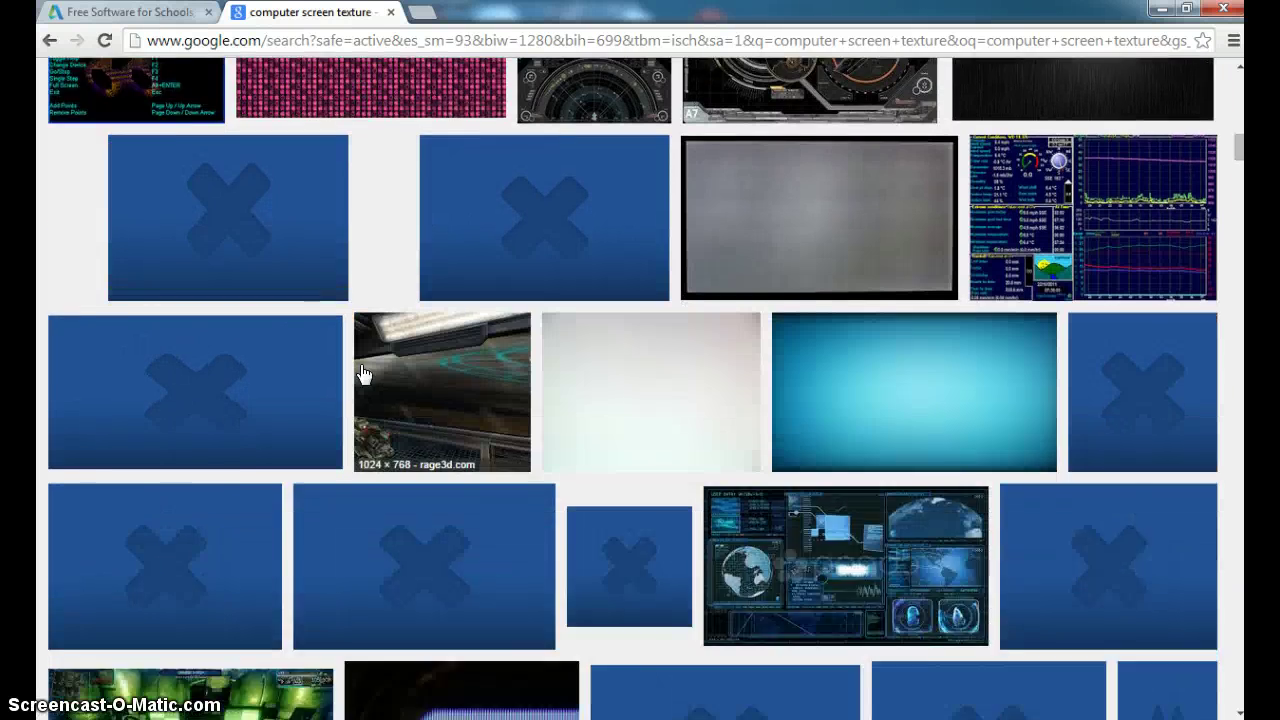
scroll(363, 372, down, 8)
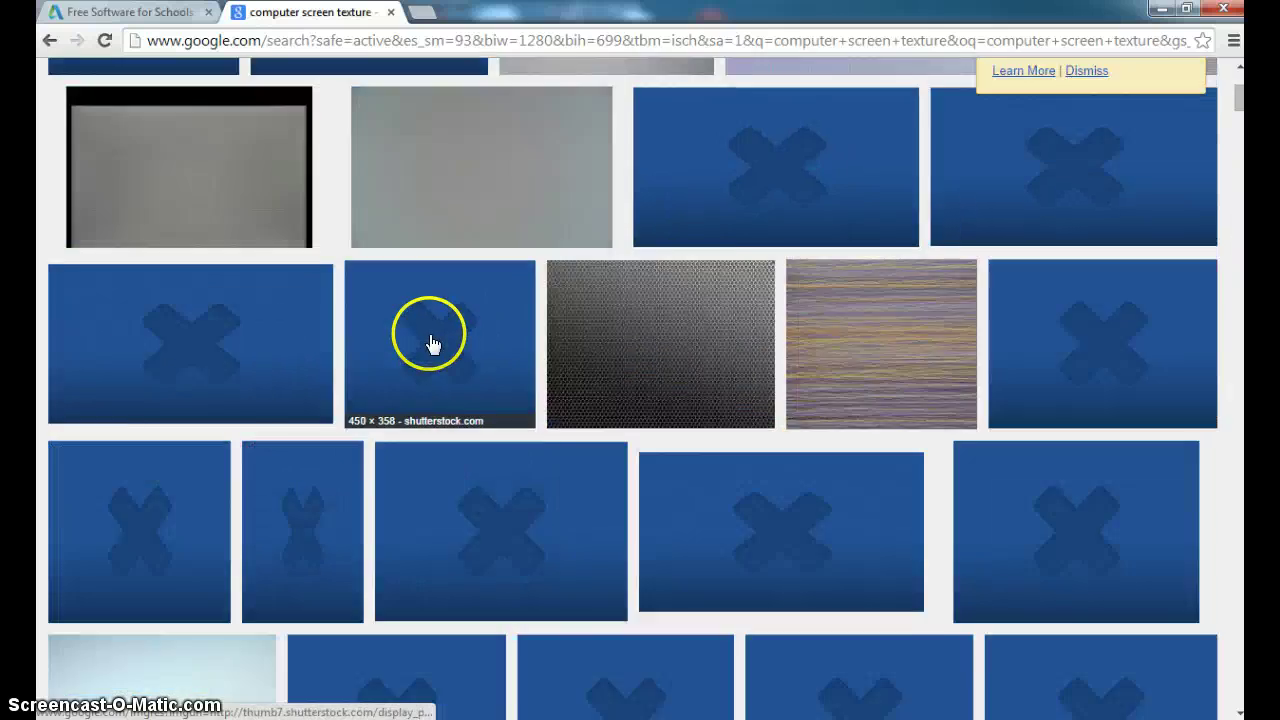
Search for images of "windows desktop texture" and browse the results for a suitable desktop picture.
scroll(432, 343, up, 3)
triple_click(380, 85)
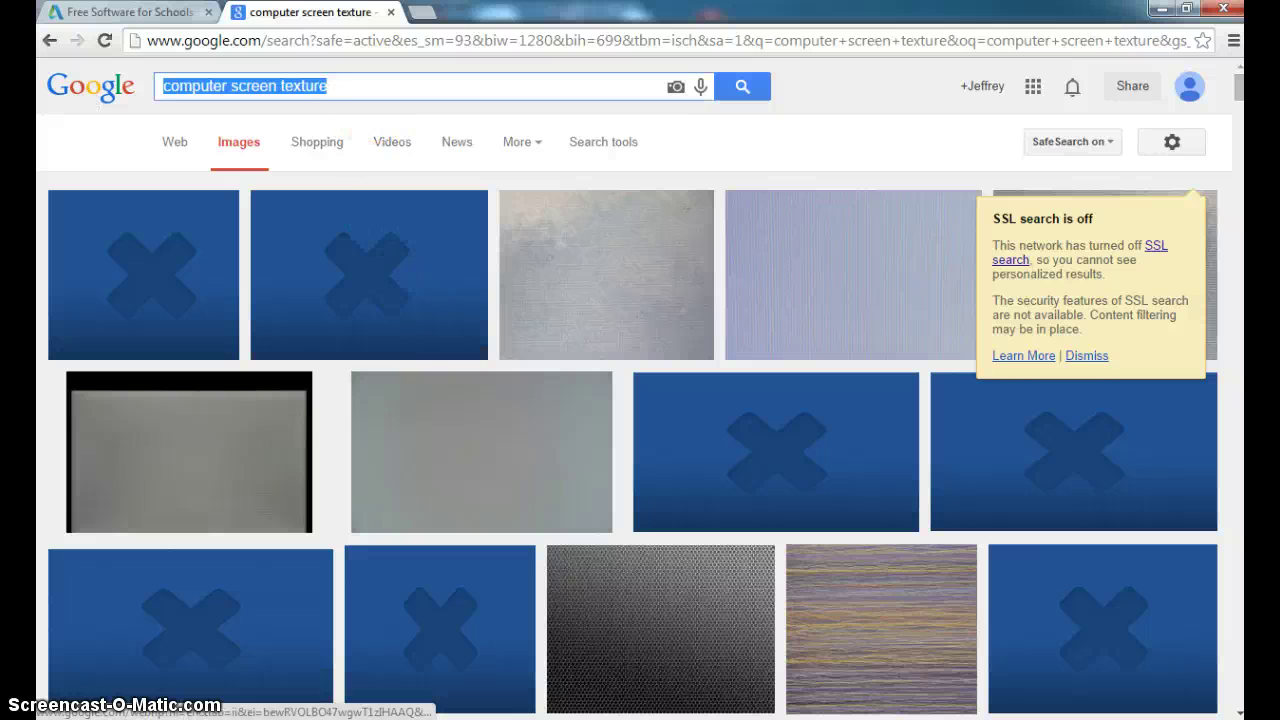
text(windows desk)
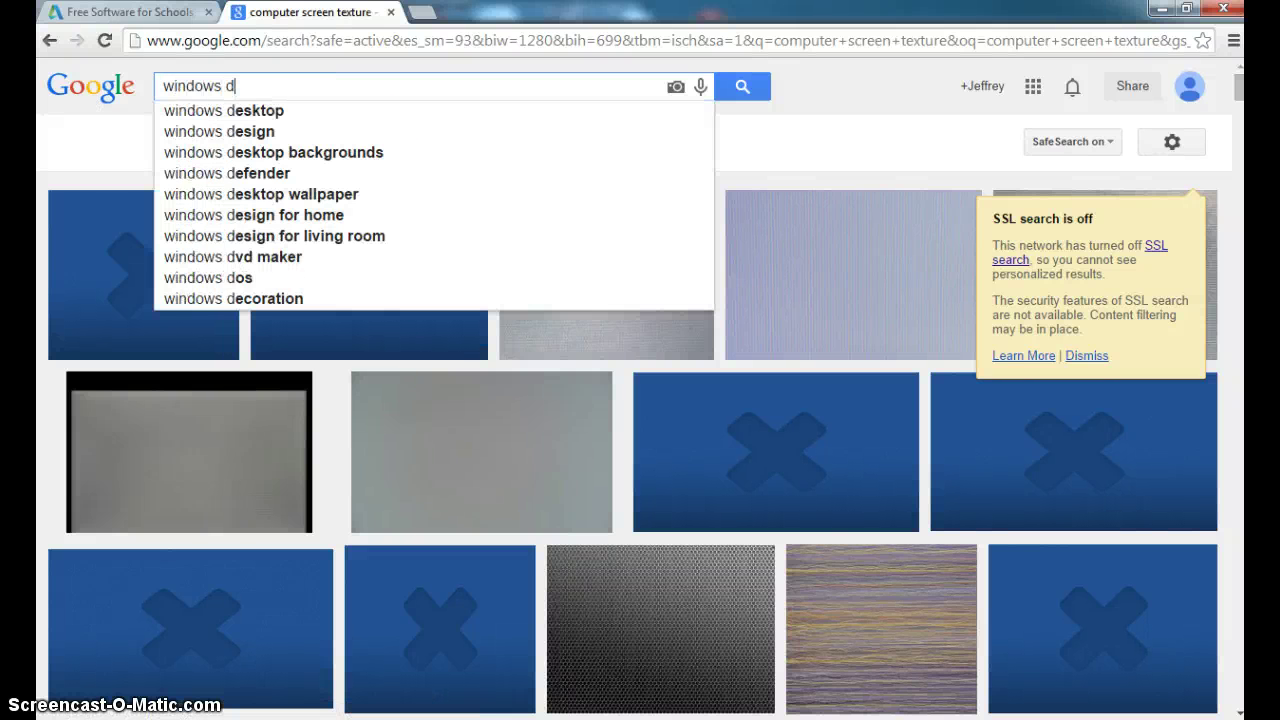
text(top texture)
key(Return)
scroll(185, 340, down, 4)
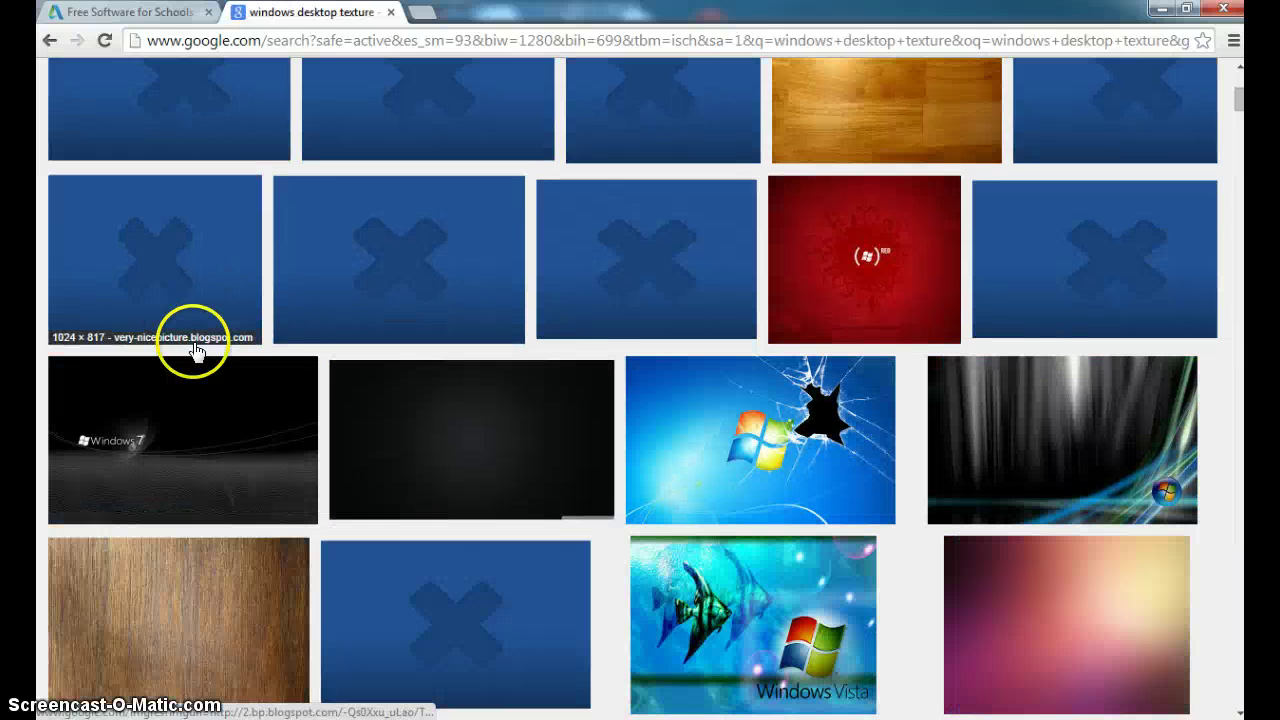
scroll(290, 378, down, 1)
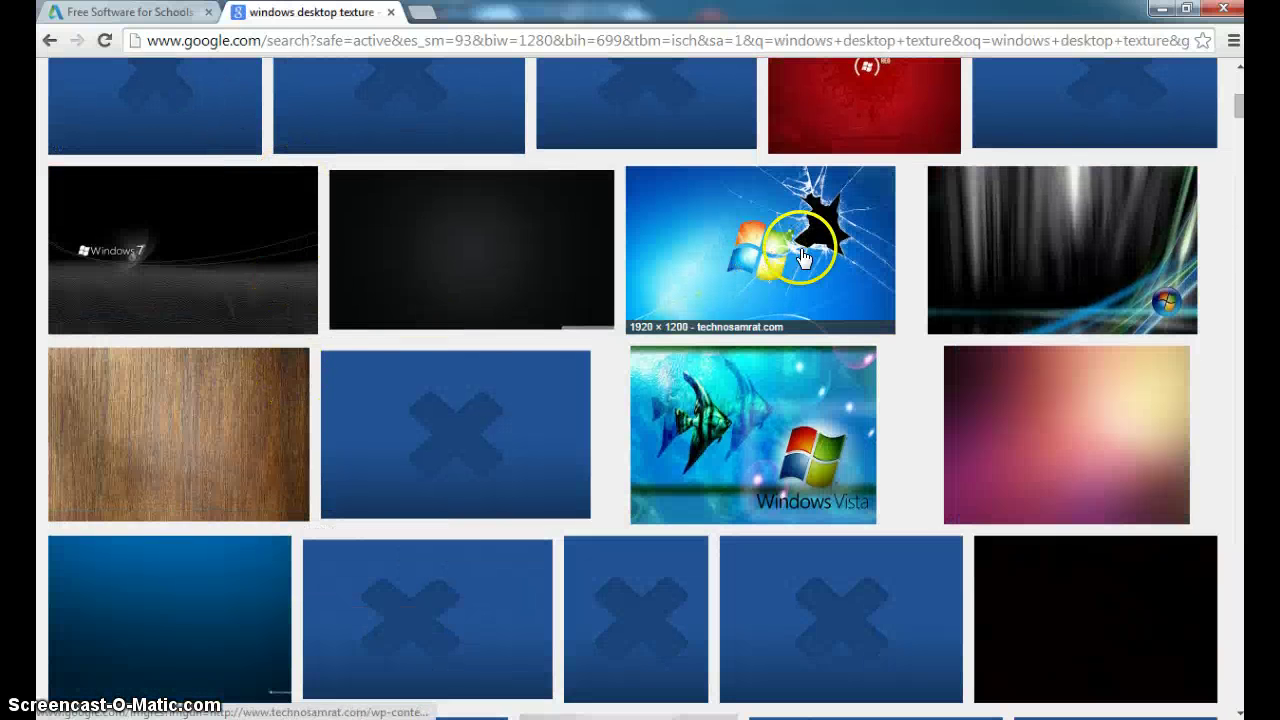
Open the cracked-glass Windows wallpaper at full size and save it to the Desktop as JPEG image Broken-windows-Glass-Desktop.
click(755, 265)
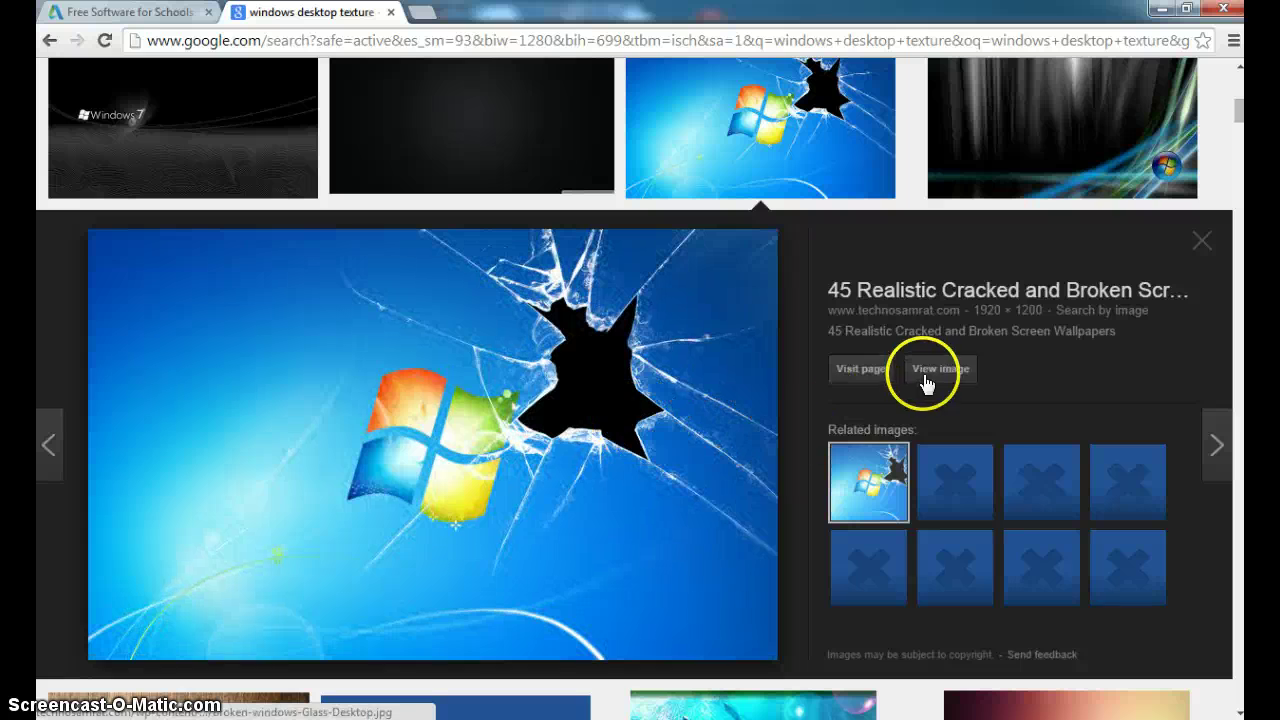
click(925, 372)
click(665, 418)
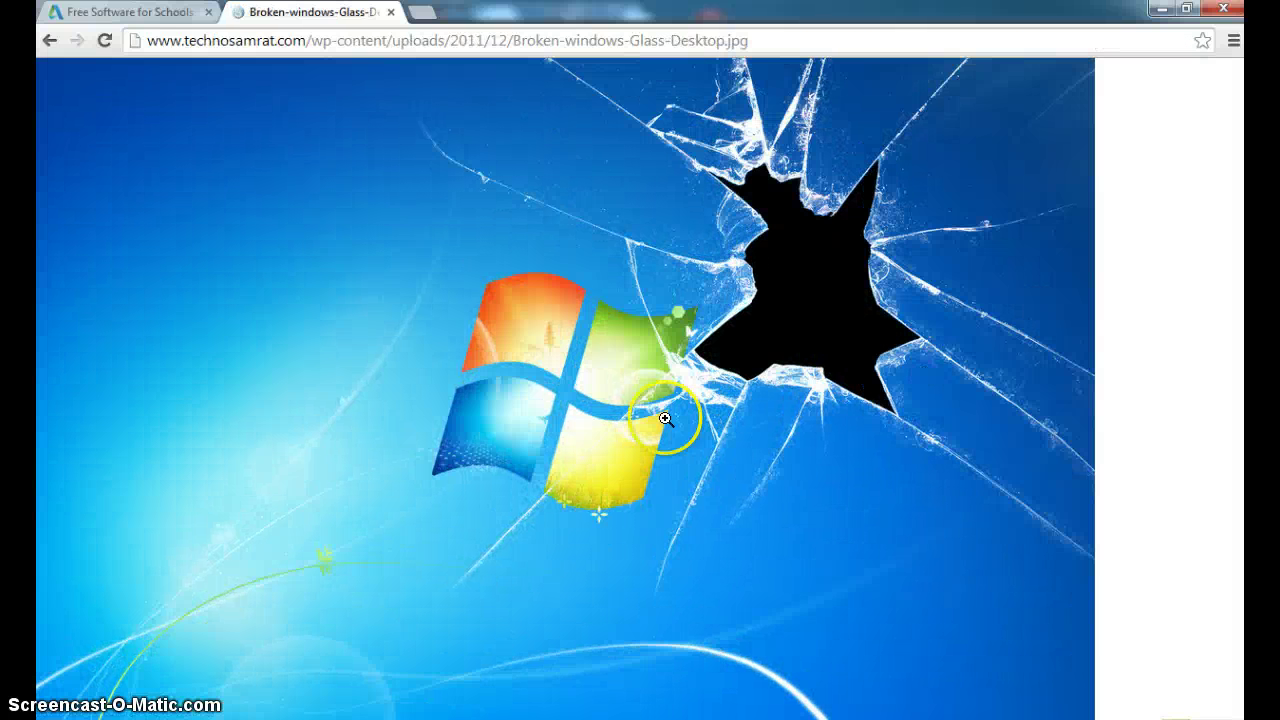
right_click(486, 374)
click(527, 388)
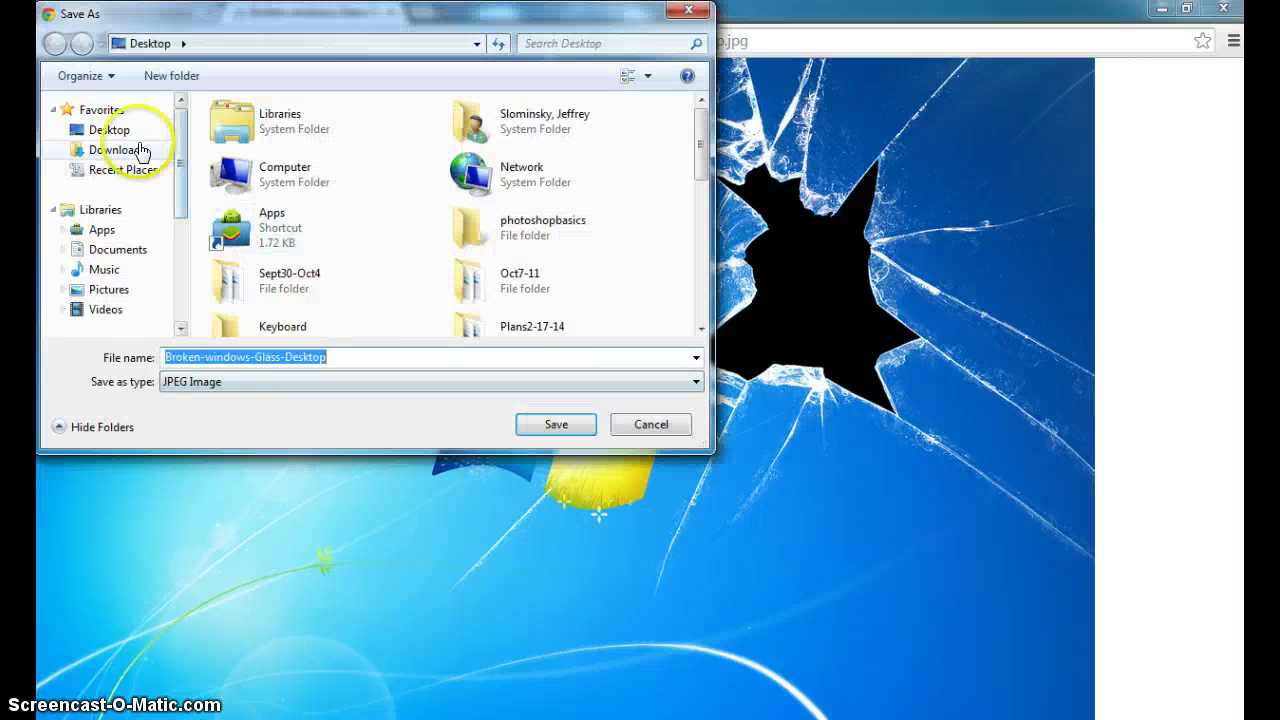
click(130, 134)
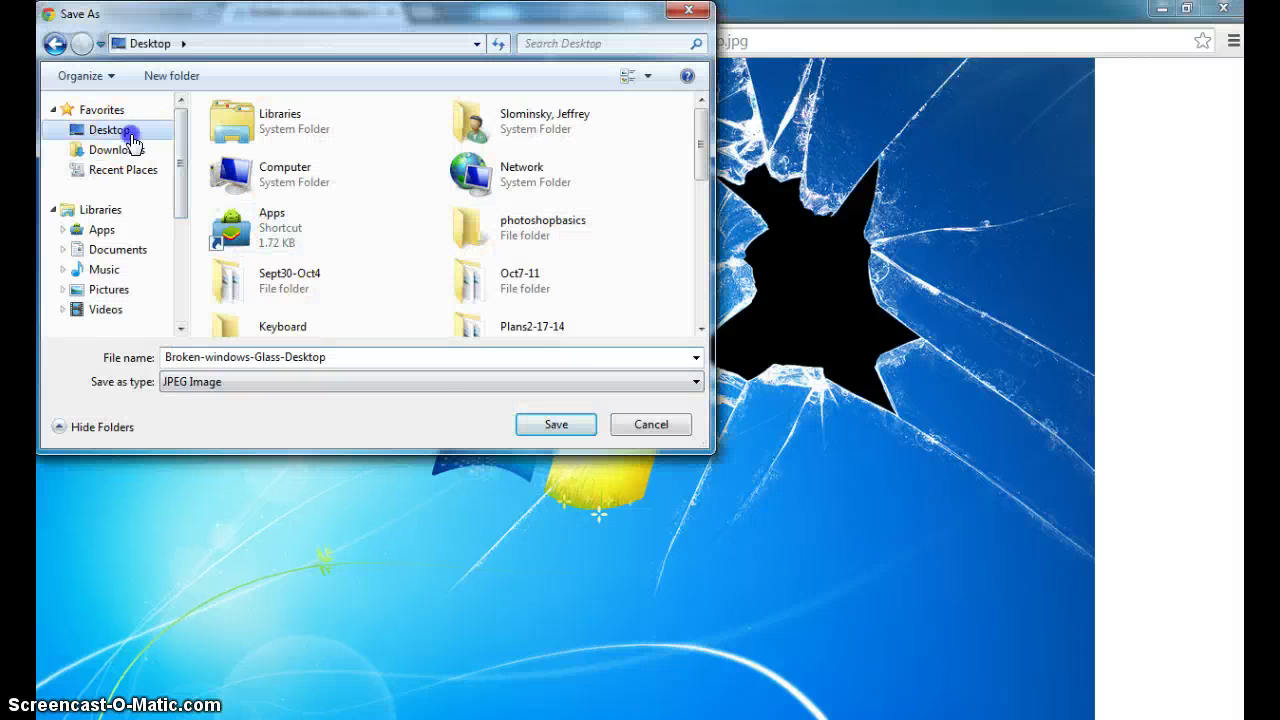
click(550, 422)
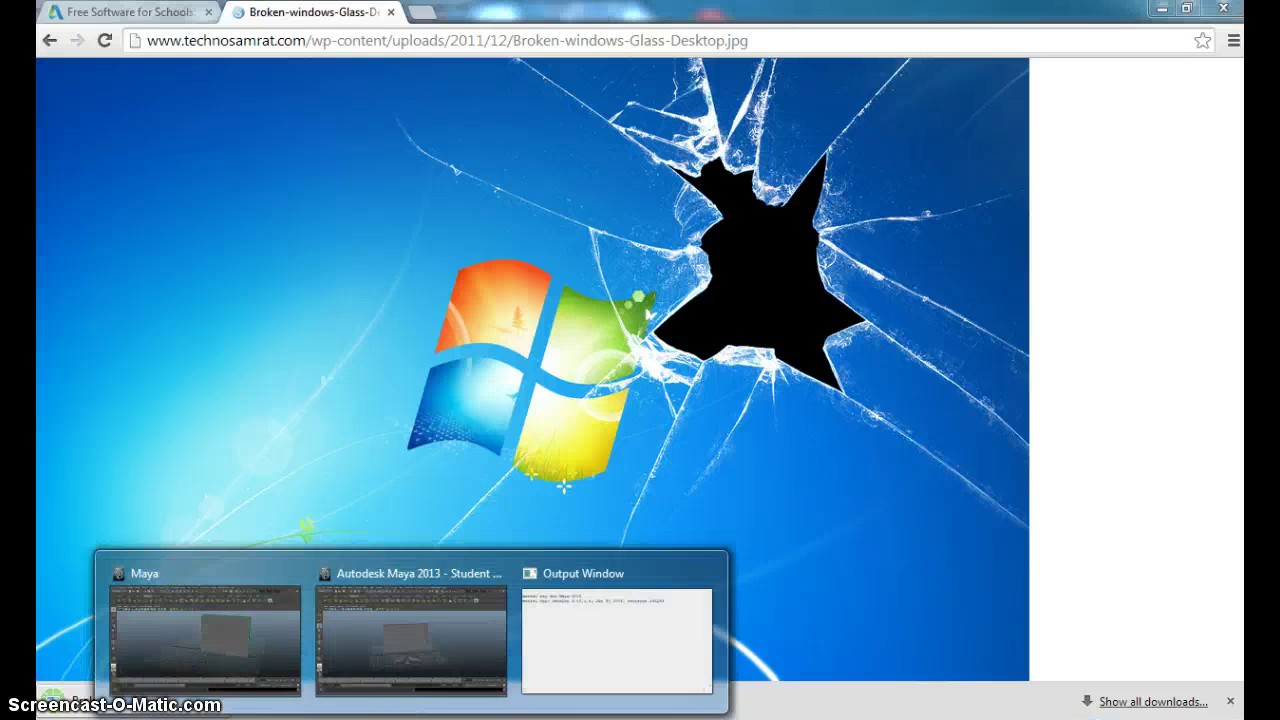
Switch to Maya, select the recessed screen face, return to object mode and examine the monitor from the front and back.
click(389, 663)
alt+drag(483, 506, 586, 329)
right_drag(586, 329, 601, 367)
click(586, 336)
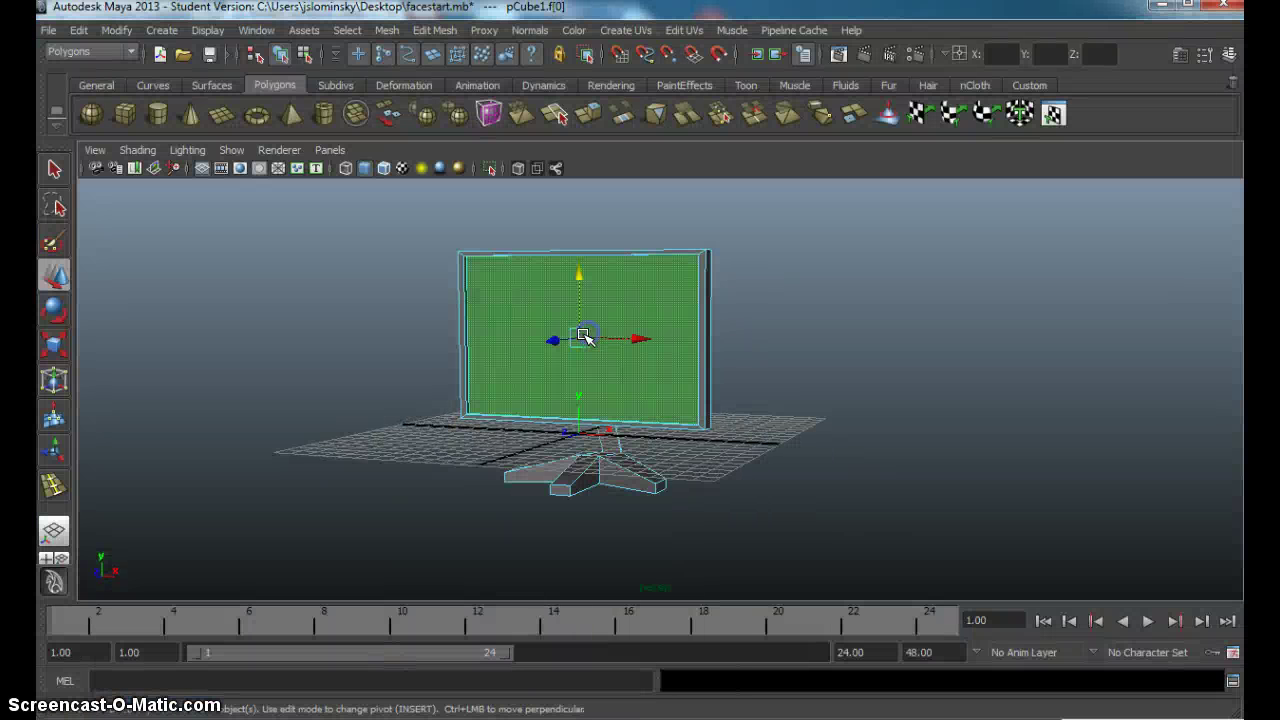
alt+drag(834, 386, 653, 333)
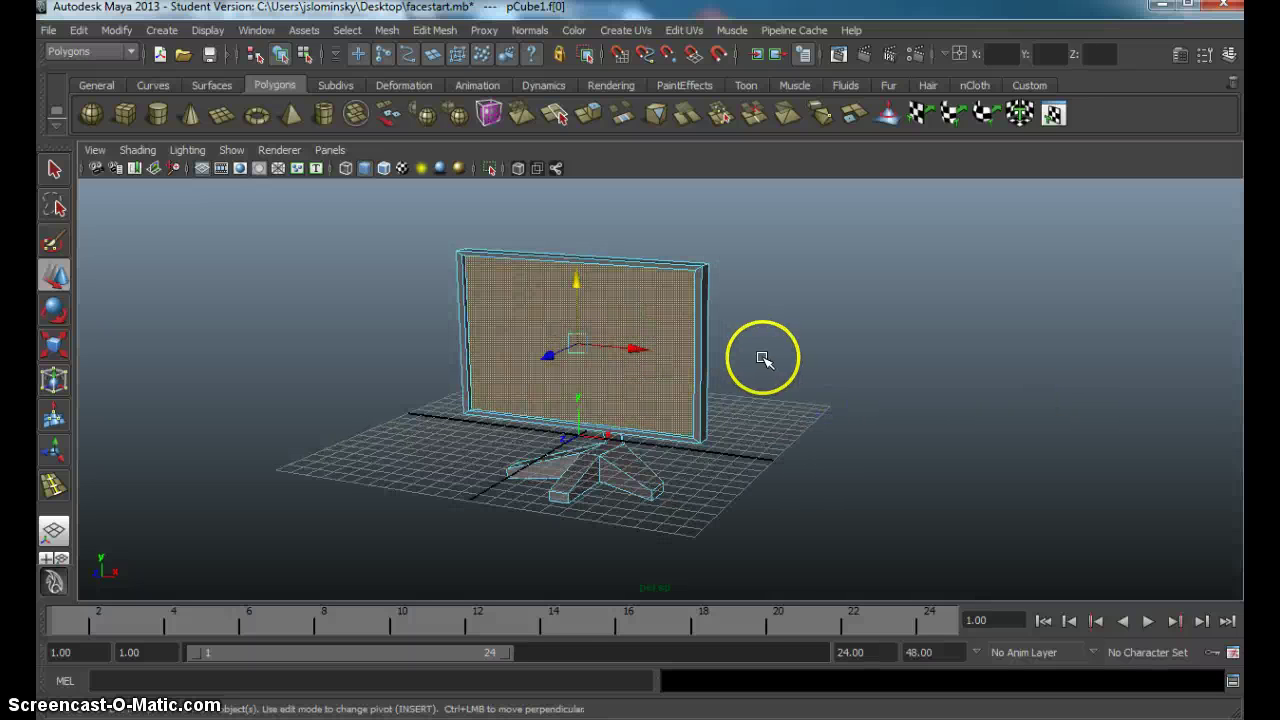
right_drag(686, 323, 757, 294)
scroll(845, 380, up, 2)
alt+drag(838, 395, 528, 297)
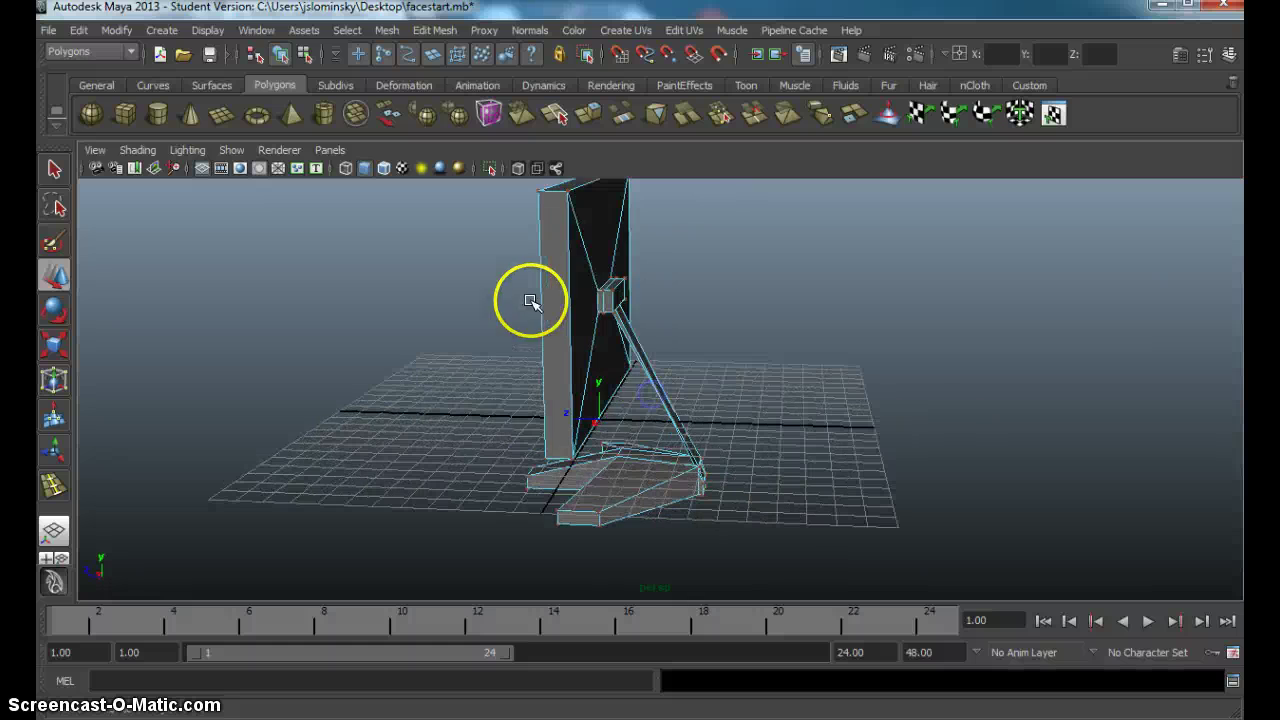
Assign a new Lambert material to the whole monitor and lighten its color to a very light grey.
right_drag(563, 283, 624, 257)
click(586, 286)
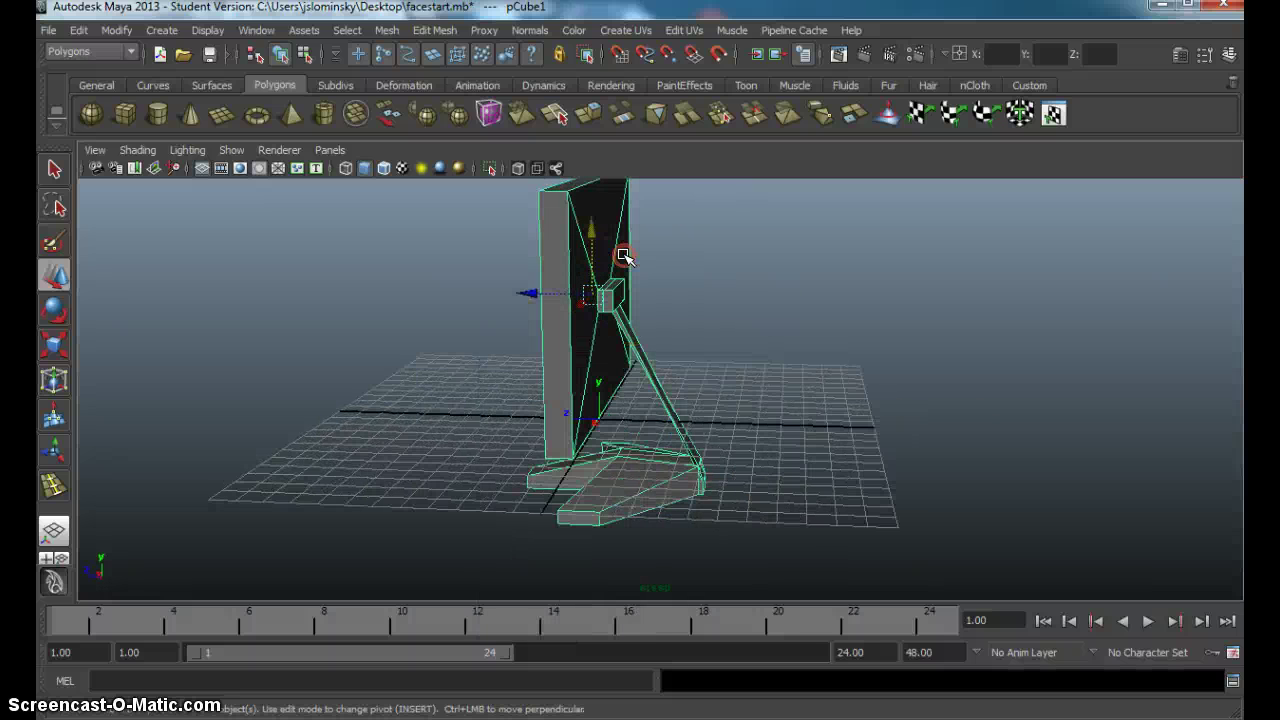
right_click(573, 265)
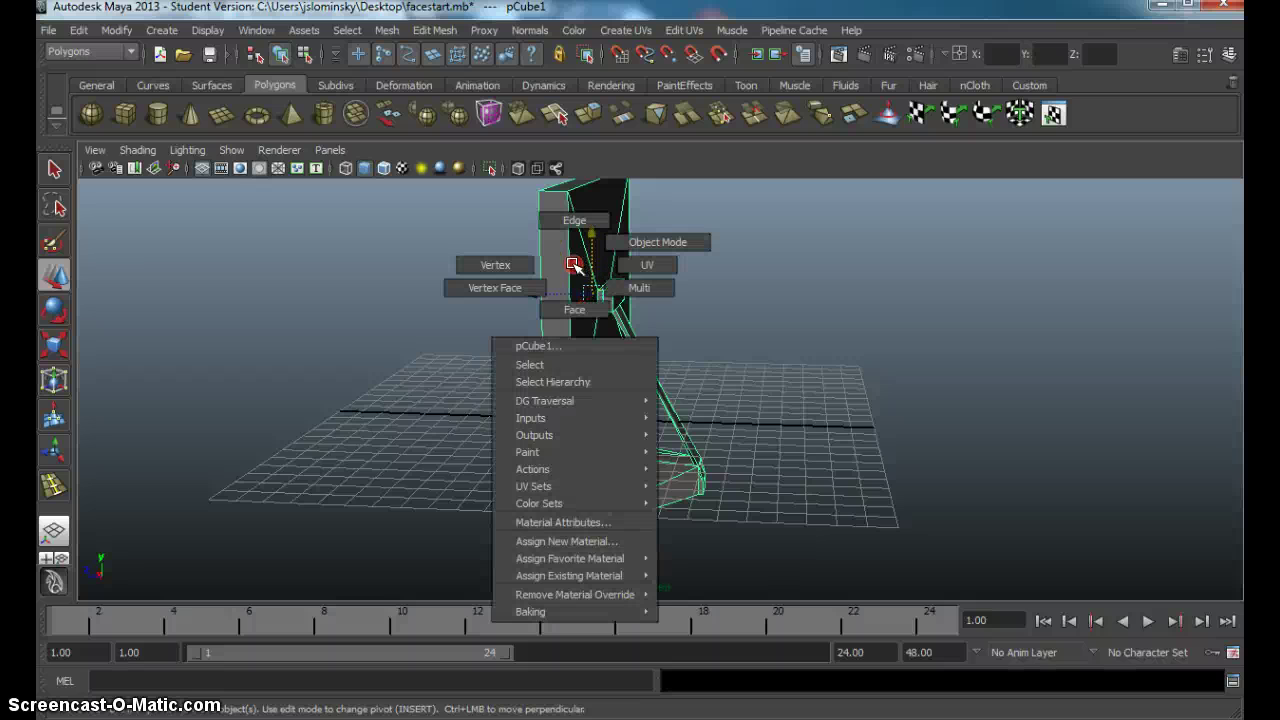
click(604, 543)
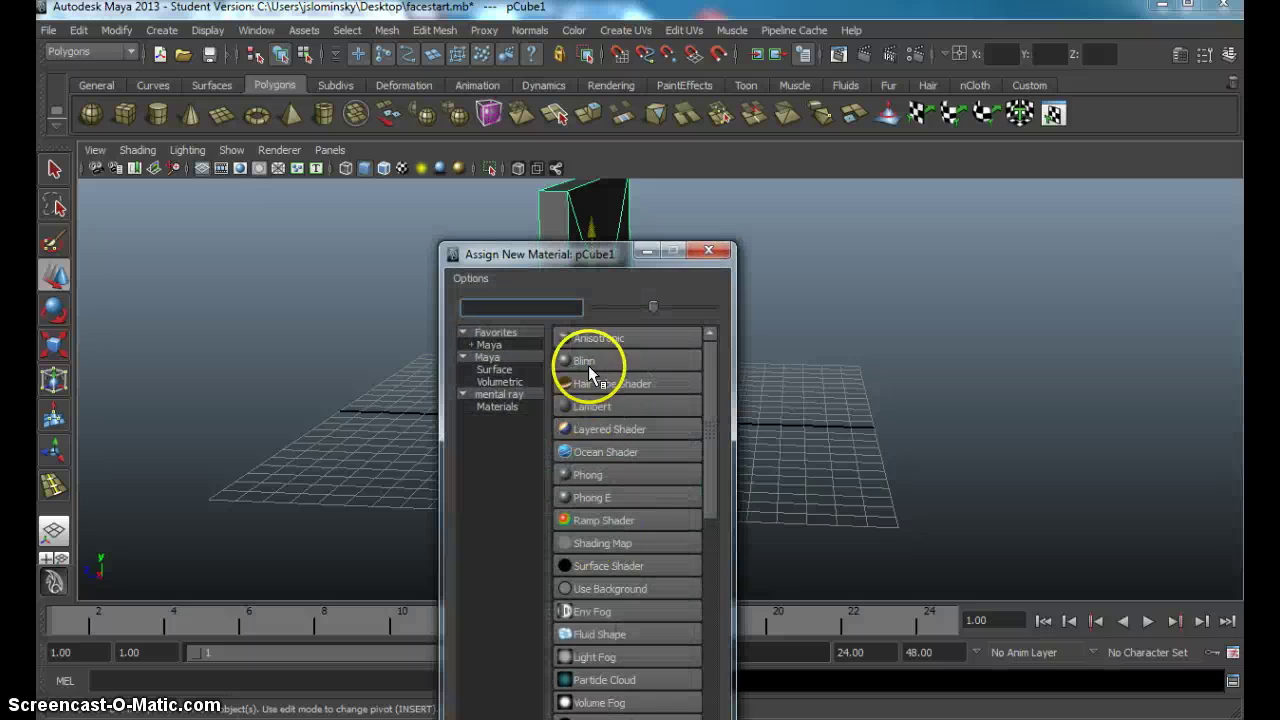
click(593, 407)
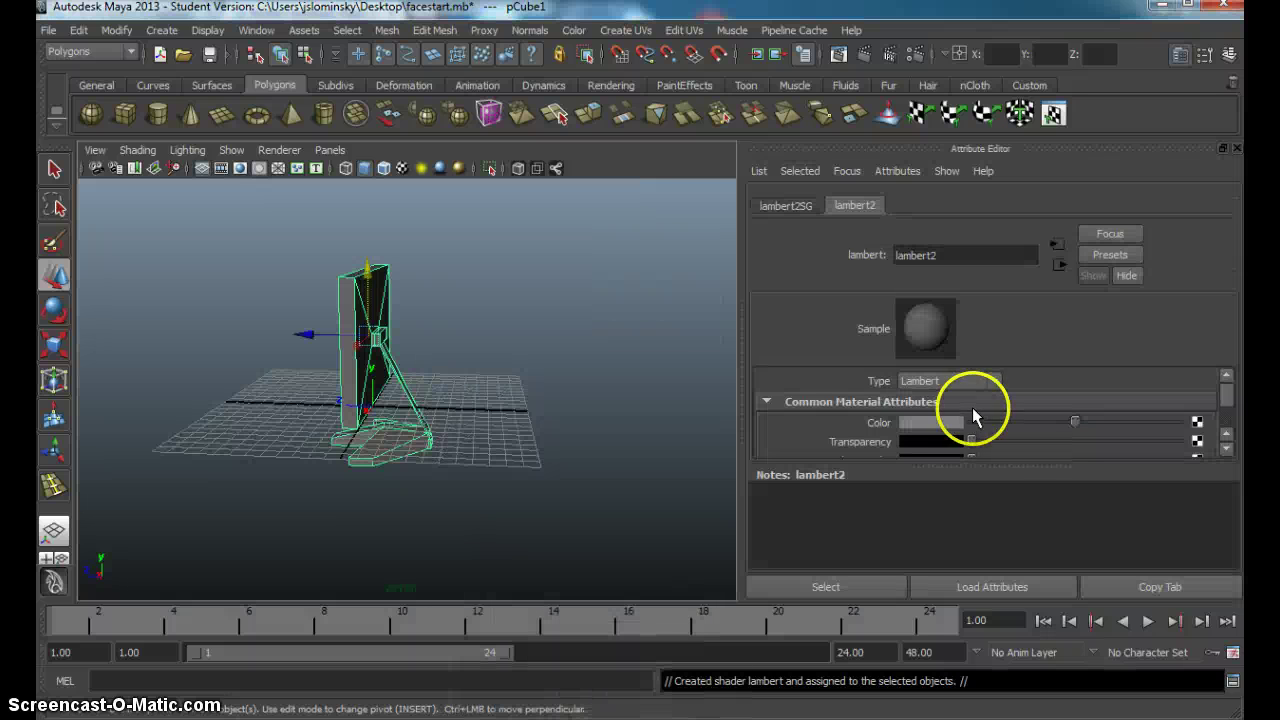
drag(1072, 421, 1105, 427)
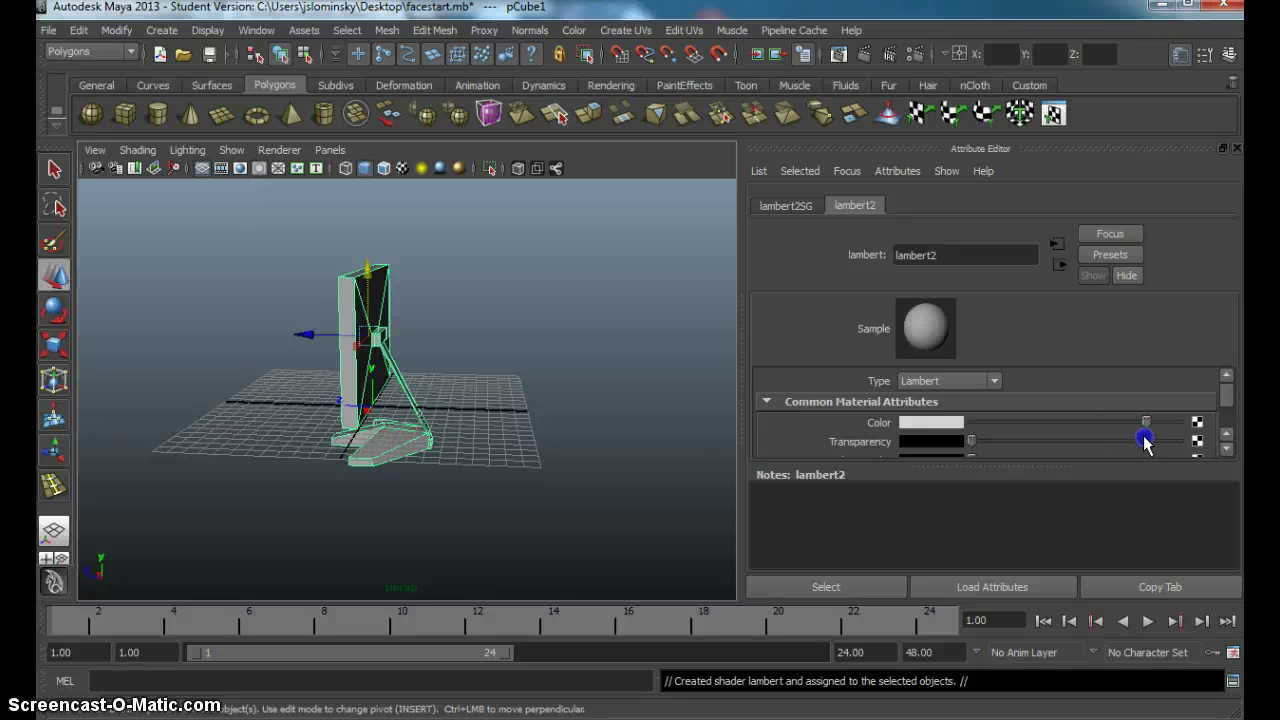
click(457, 400)
Select the faces of the base and support arm and assign them a new Blinn material with its color set to black.
alt+drag(457, 400, 396, 488)
right_drag(380, 466, 383, 443)
alt+drag(416, 494, 320, 507)
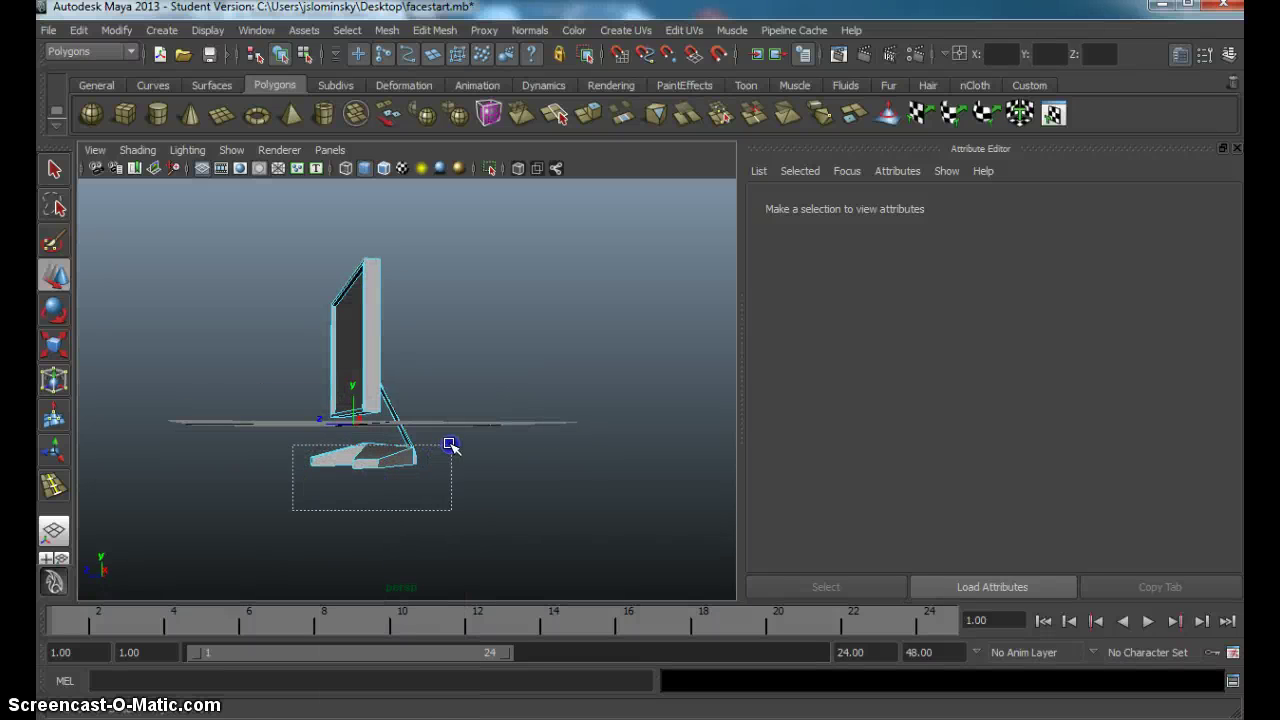
drag(443, 447, 449, 445)
scroll(409, 526, up, 5)
alt+drag(414, 494, 474, 397)
right_drag(451, 342, 451, 342)
right_drag(488, 515, 466, 618)
click(614, 360)
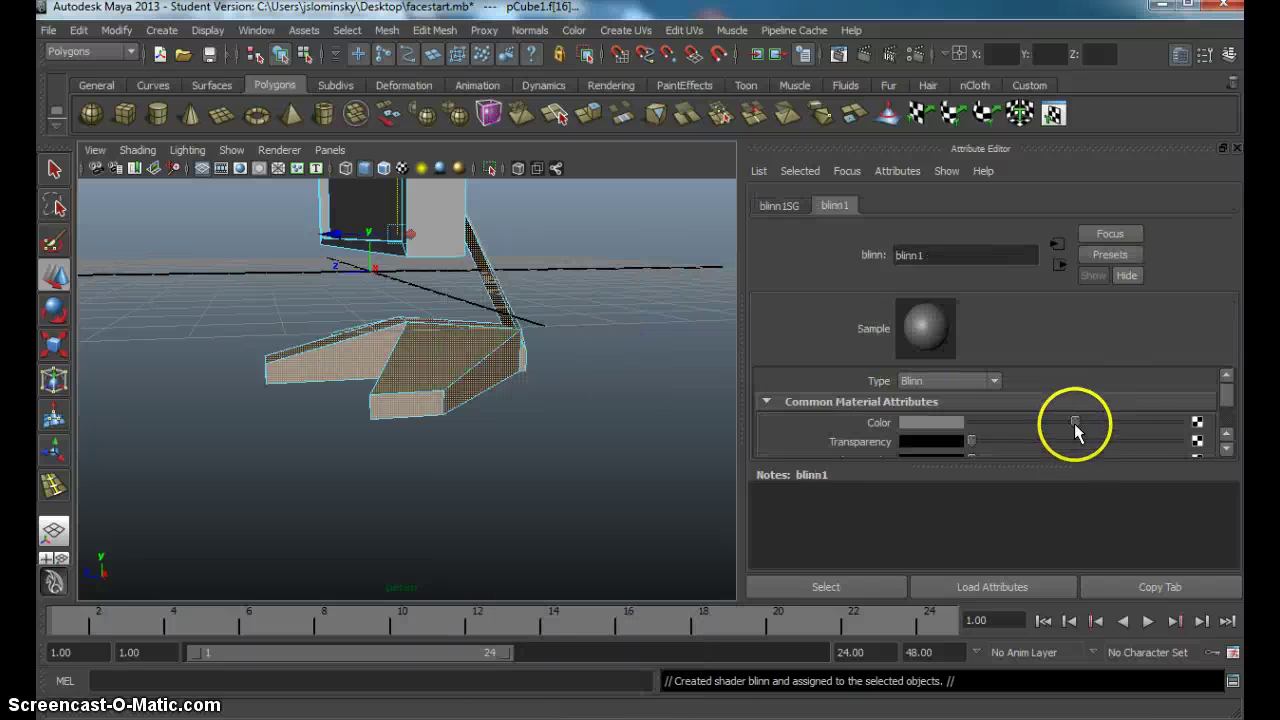
mouse_move(1074, 430)
mouse_down()
mouse_move(1151, 434)
mouse_move(1080, 451)
mouse_move(895, 451)
mouse_up()
click(451, 364)
right_click(518, 338)
Assign a new Lambert material to the recessed screen face and connect a File texture to its color.
alt+drag(528, 334, 330, 329)
right_click(326, 305)
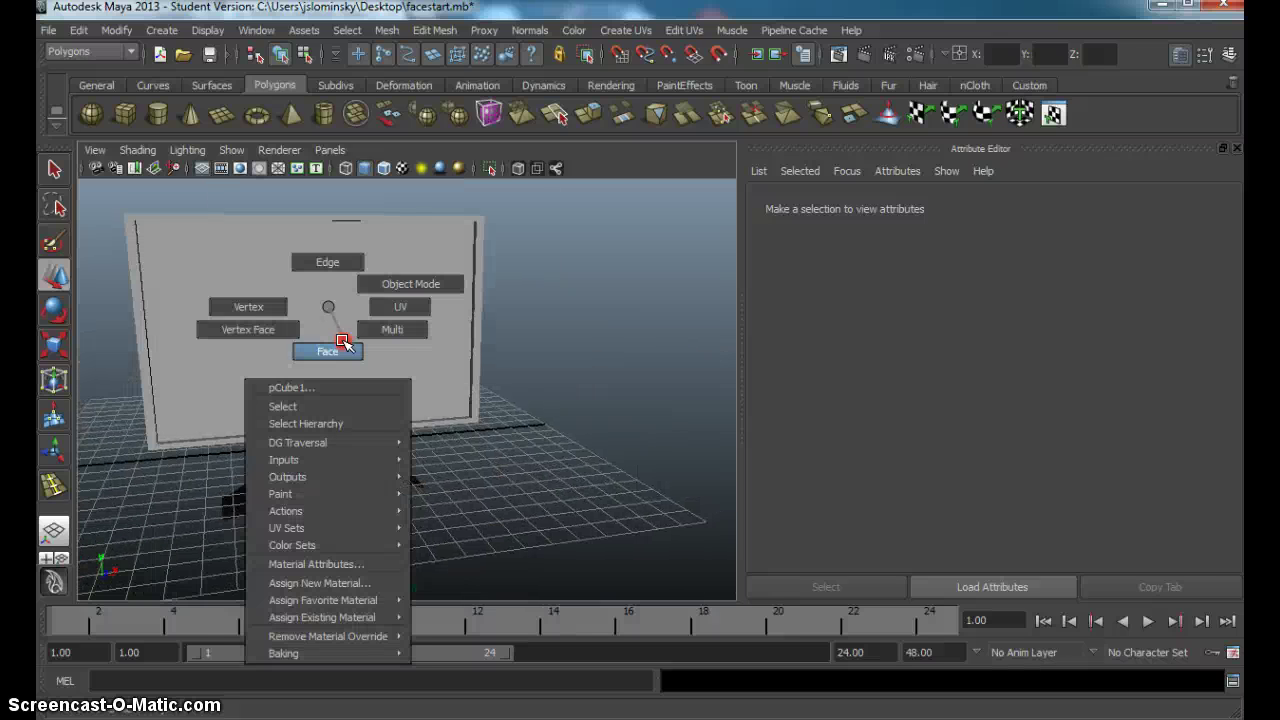
right_drag(343, 344, 343, 344)
click(346, 343)
alt+drag(454, 360, 371, 266)
right_click(376, 267)
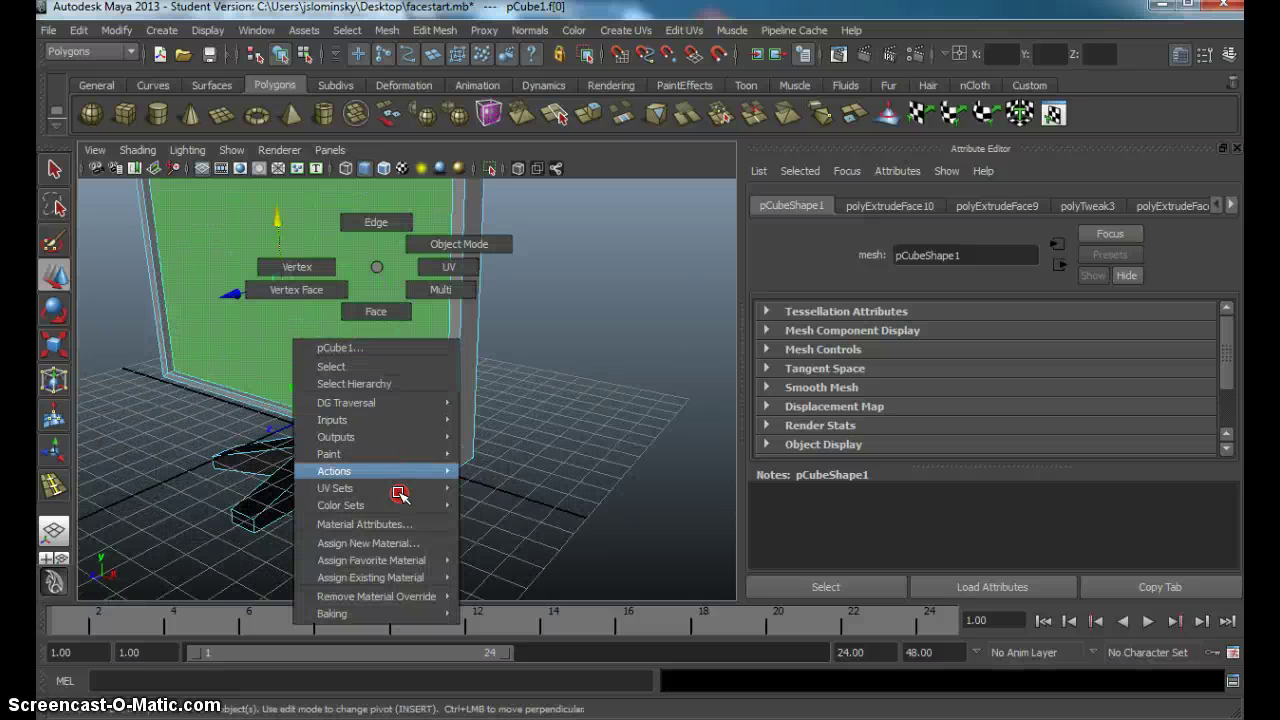
click(407, 543)
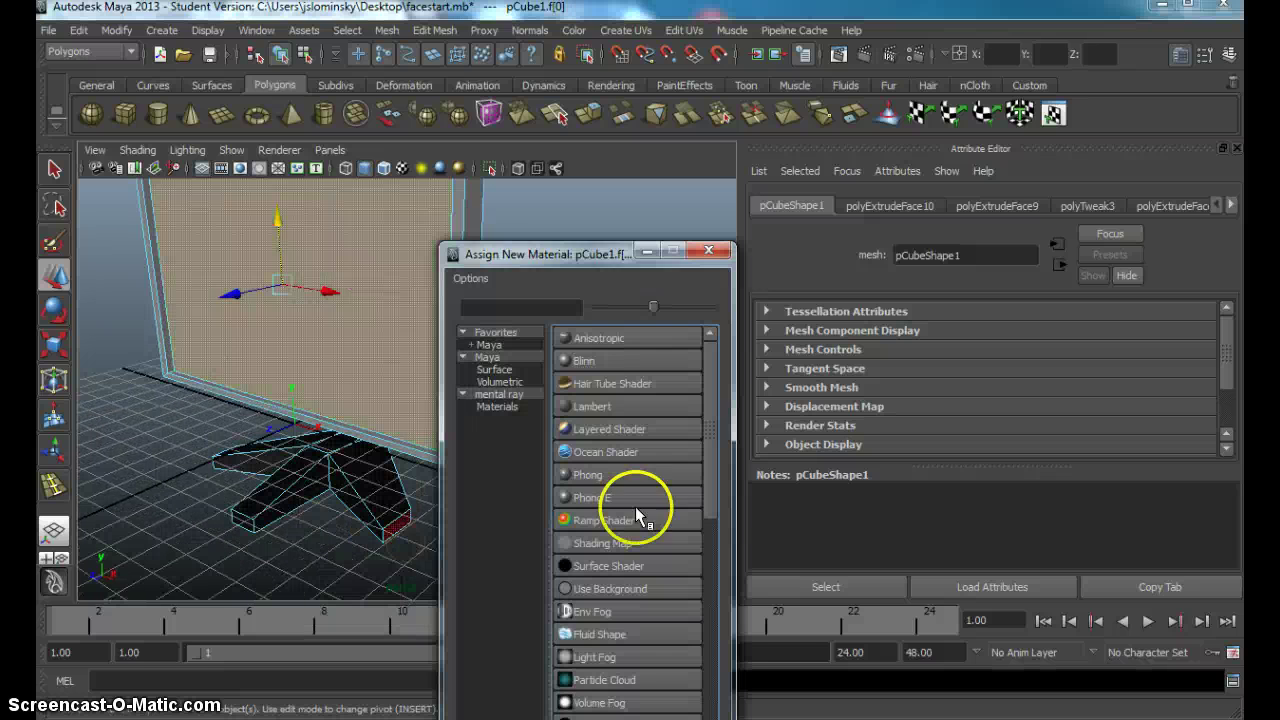
click(567, 405)
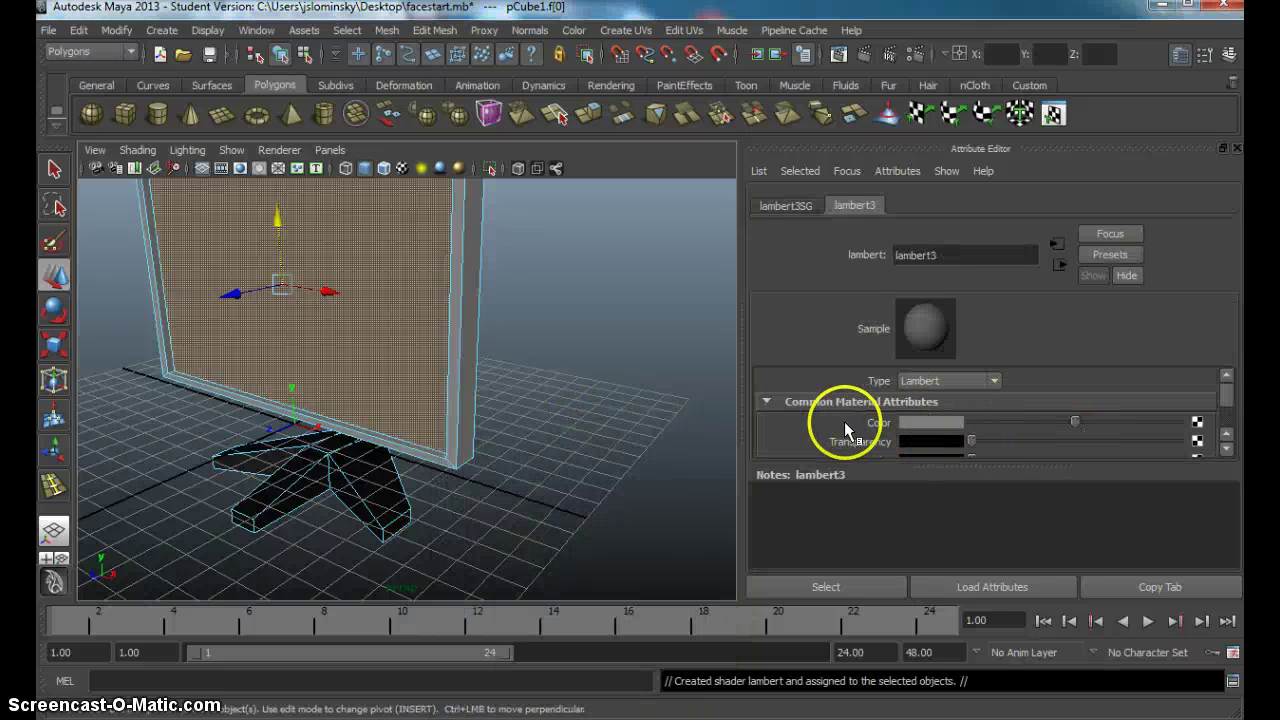
click(1197, 424)
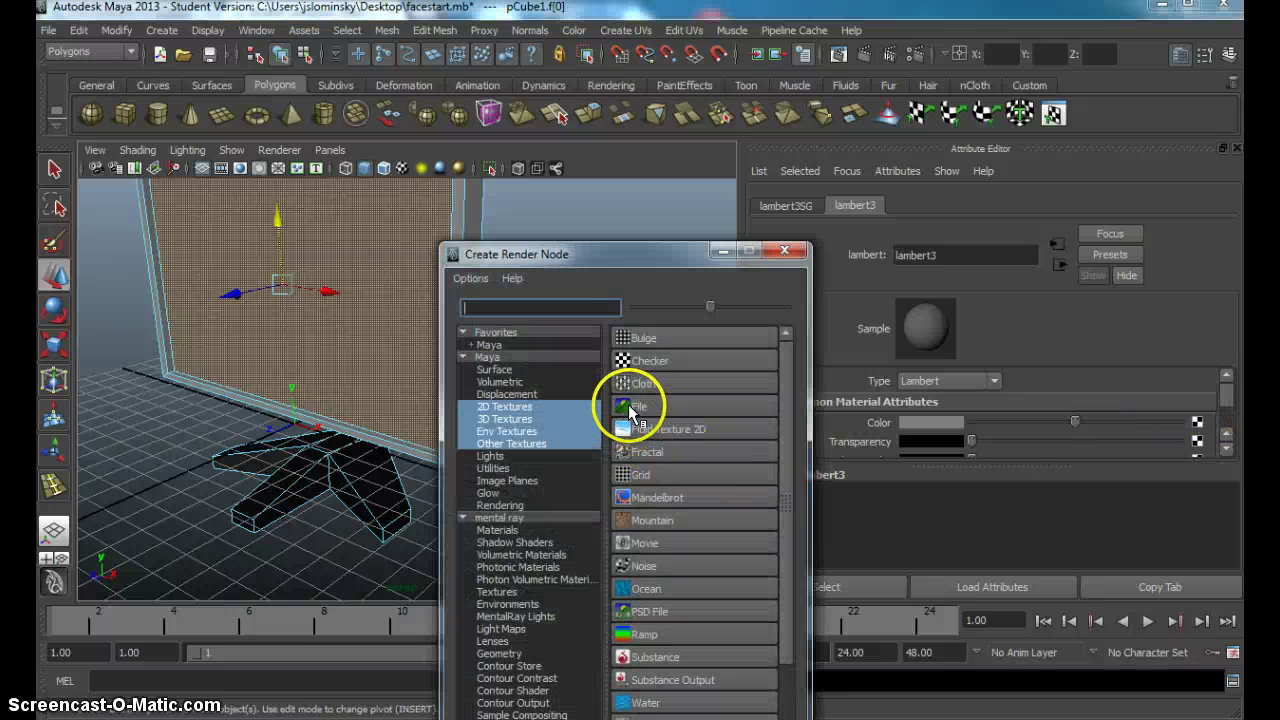
click(628, 404)
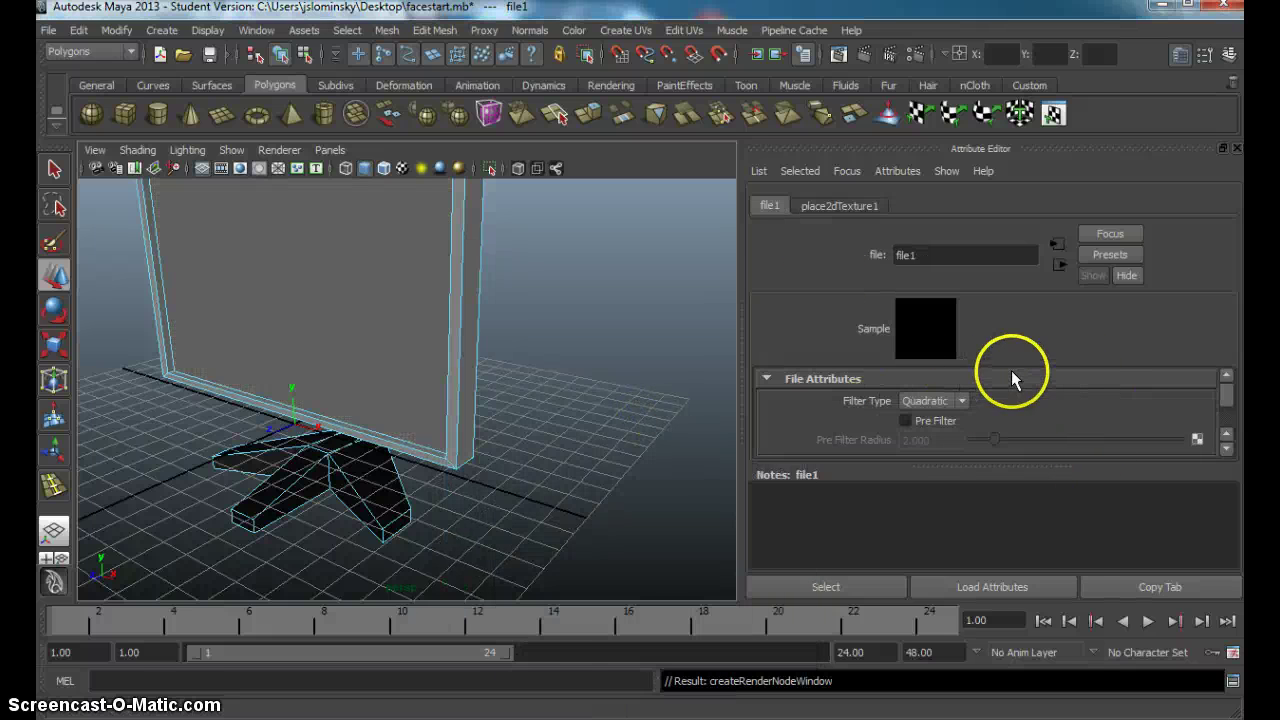
Load blue_abstract_art_wallpaper_free-1024x819.jpg from the Desktop as the File texture's image.
scroll(1025, 415, down, 2)
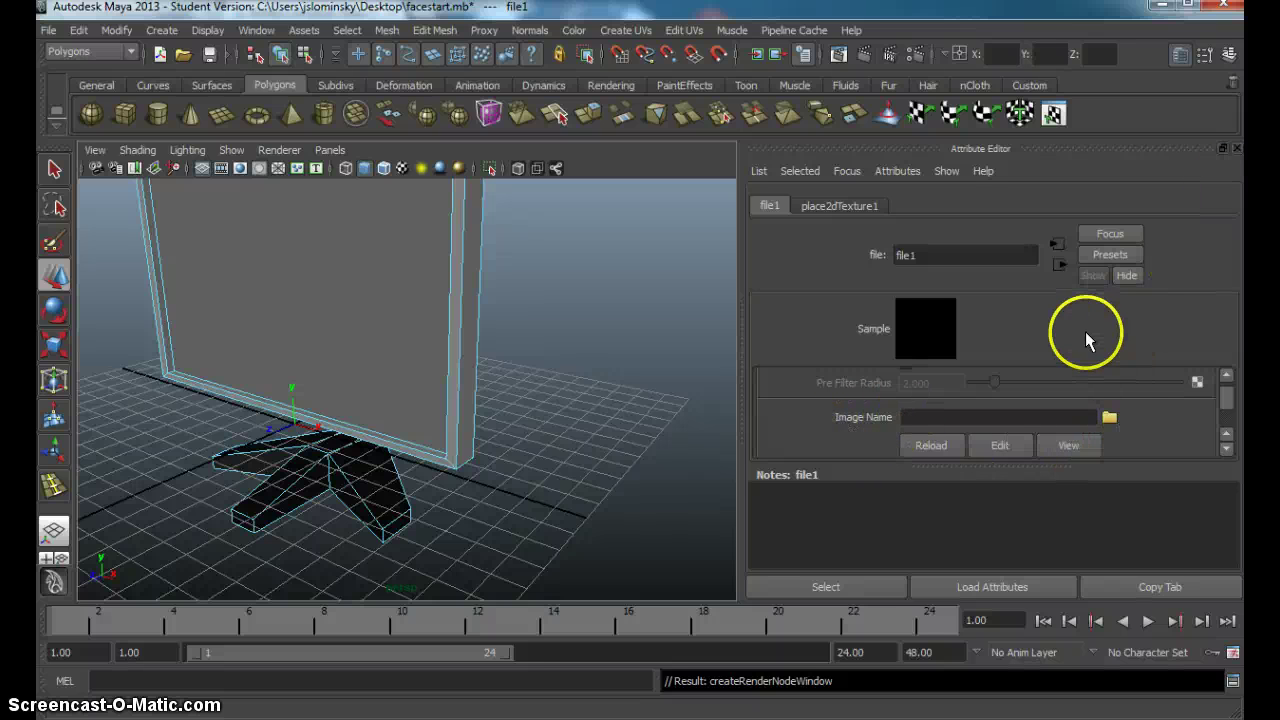
click(1110, 417)
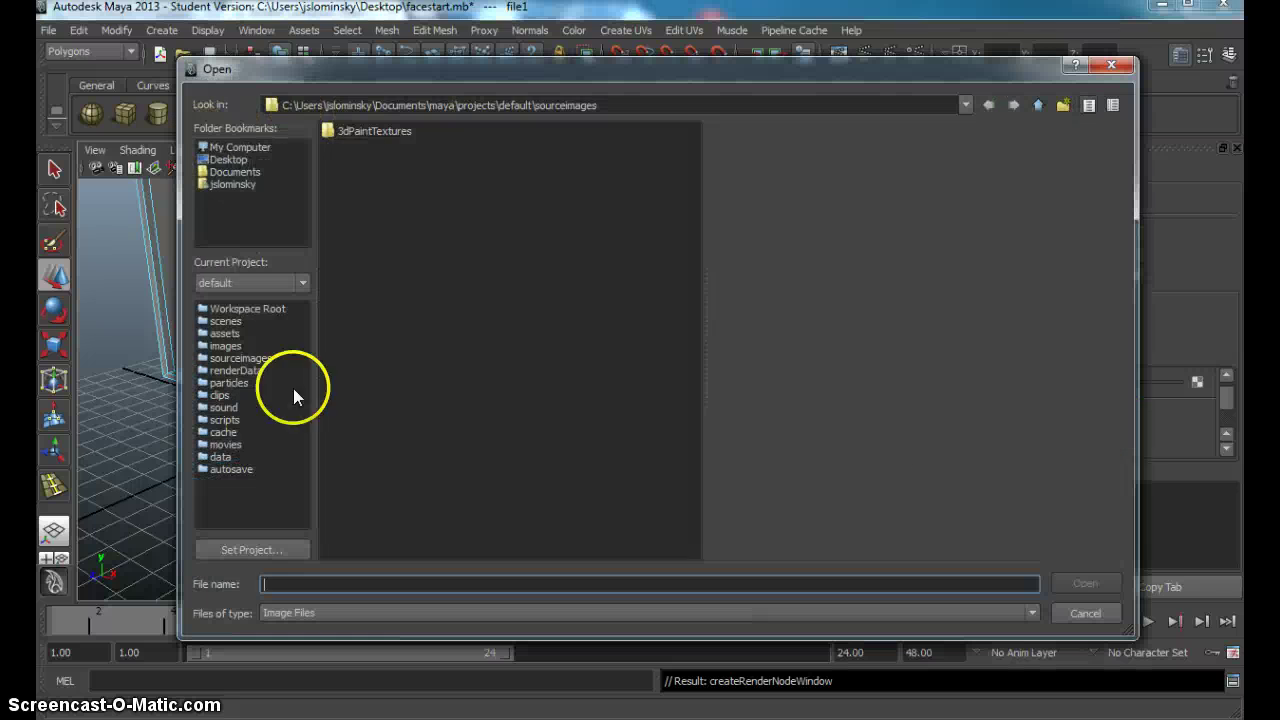
click(226, 160)
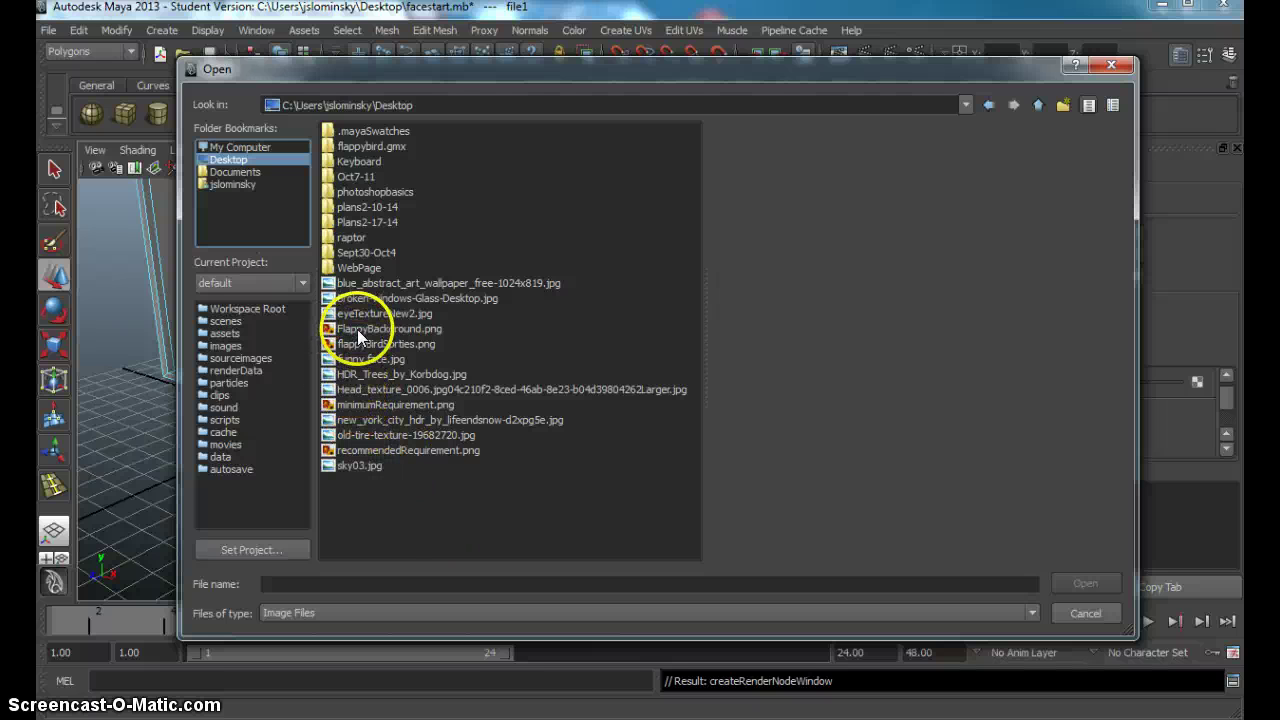
double_click(355, 284)
scroll(453, 373, down, 5)
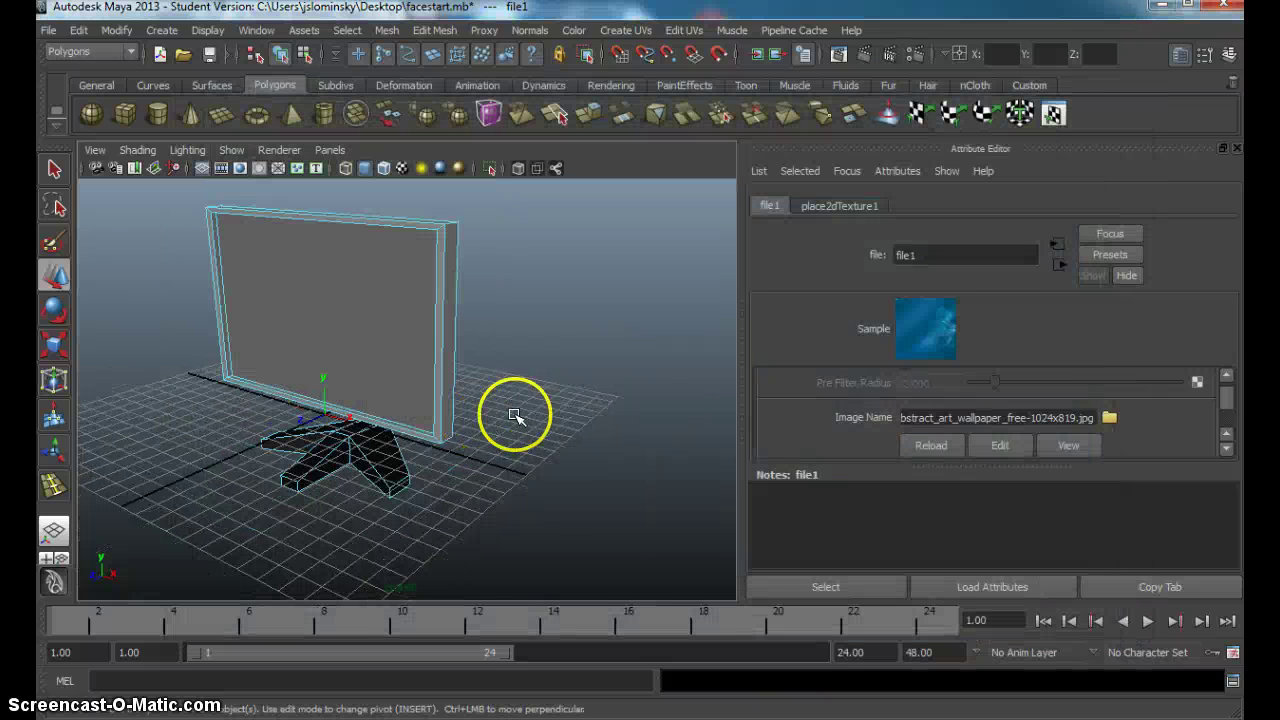
Turn on textured display in the viewport and select the monitor's recessed screen face.
key(6)
click(630, 409)
alt+drag(561, 393, 637, 370)
alt+drag(540, 388, 486, 400)
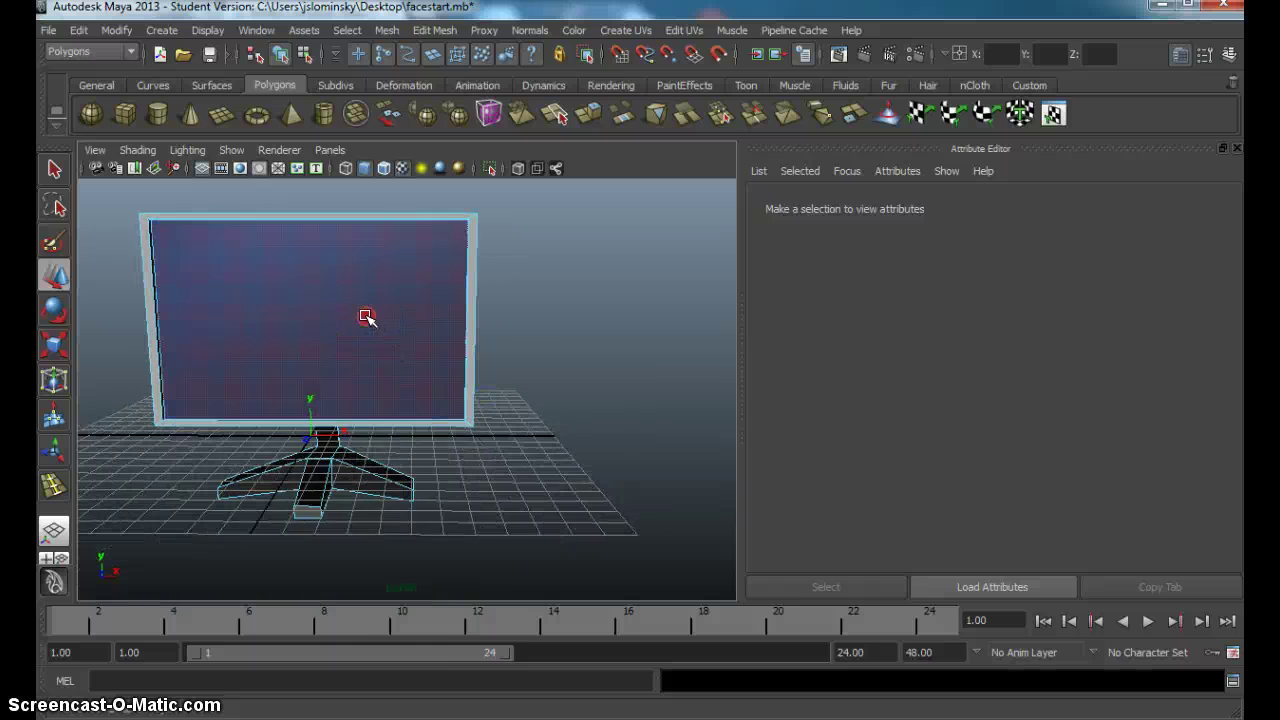
right_click(368, 317)
click(374, 297)
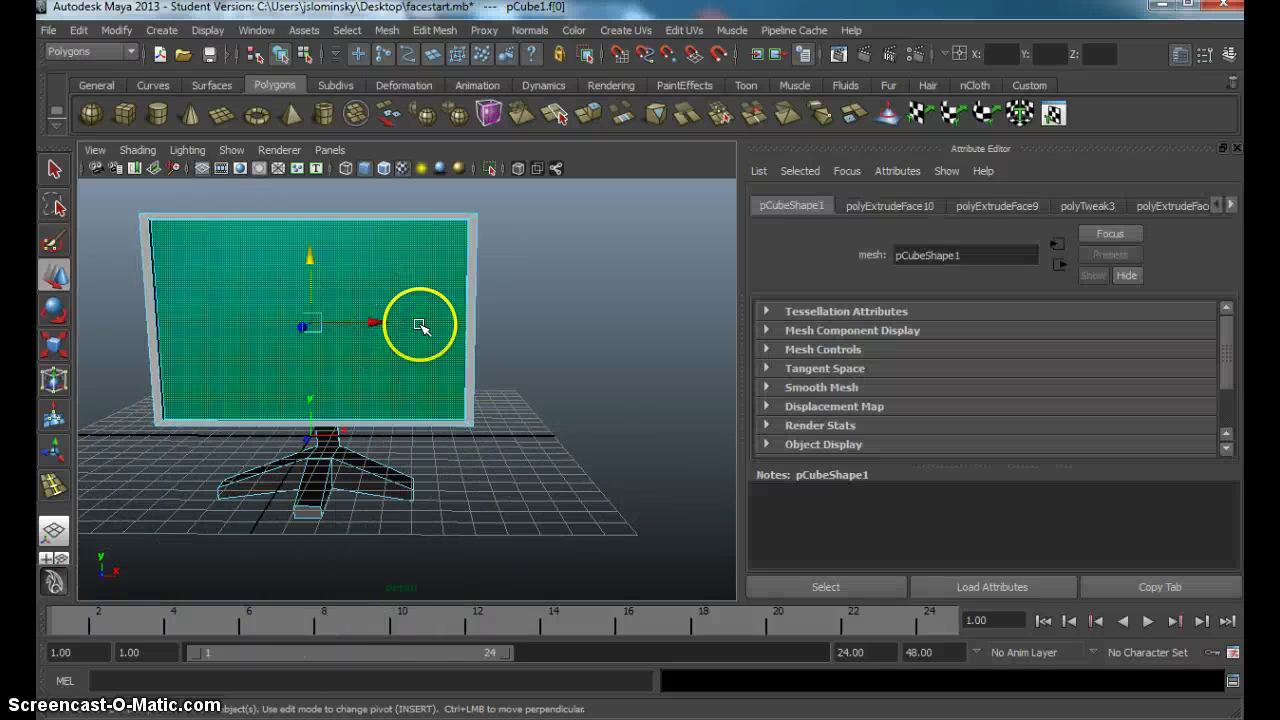
alt+drag(523, 374, 391, 403)
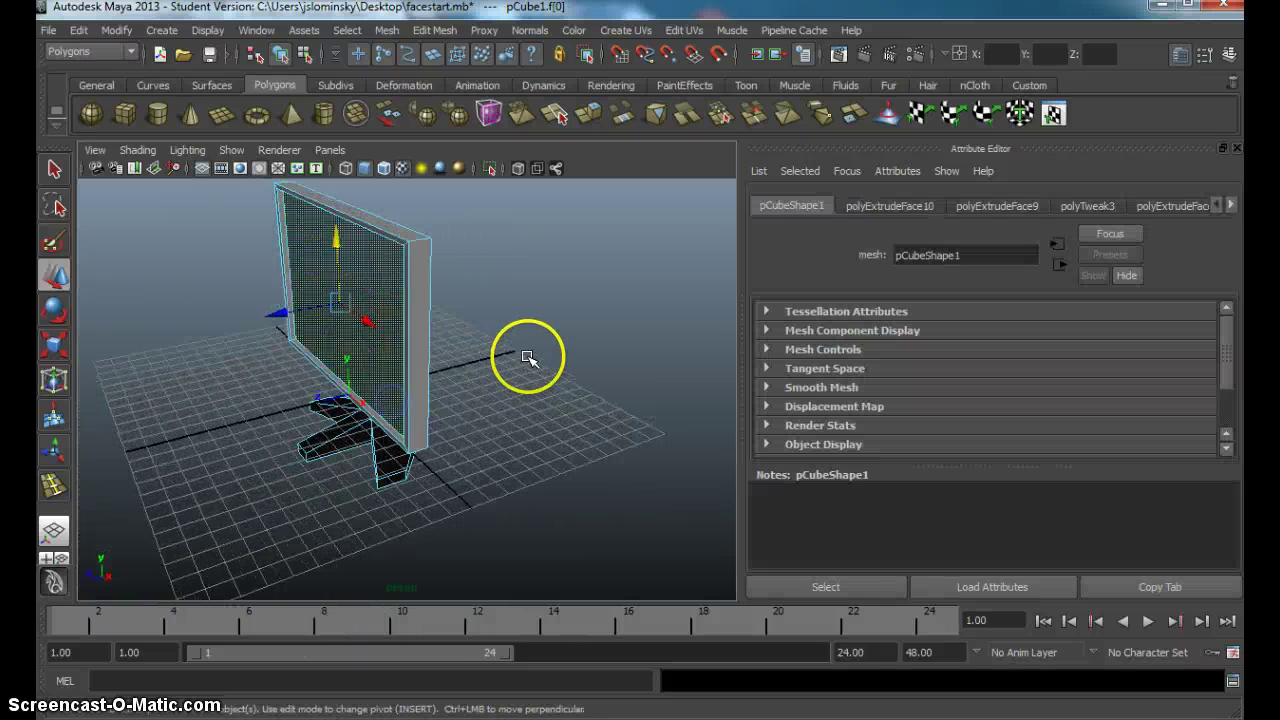
click(584, 373)
click(334, 297)
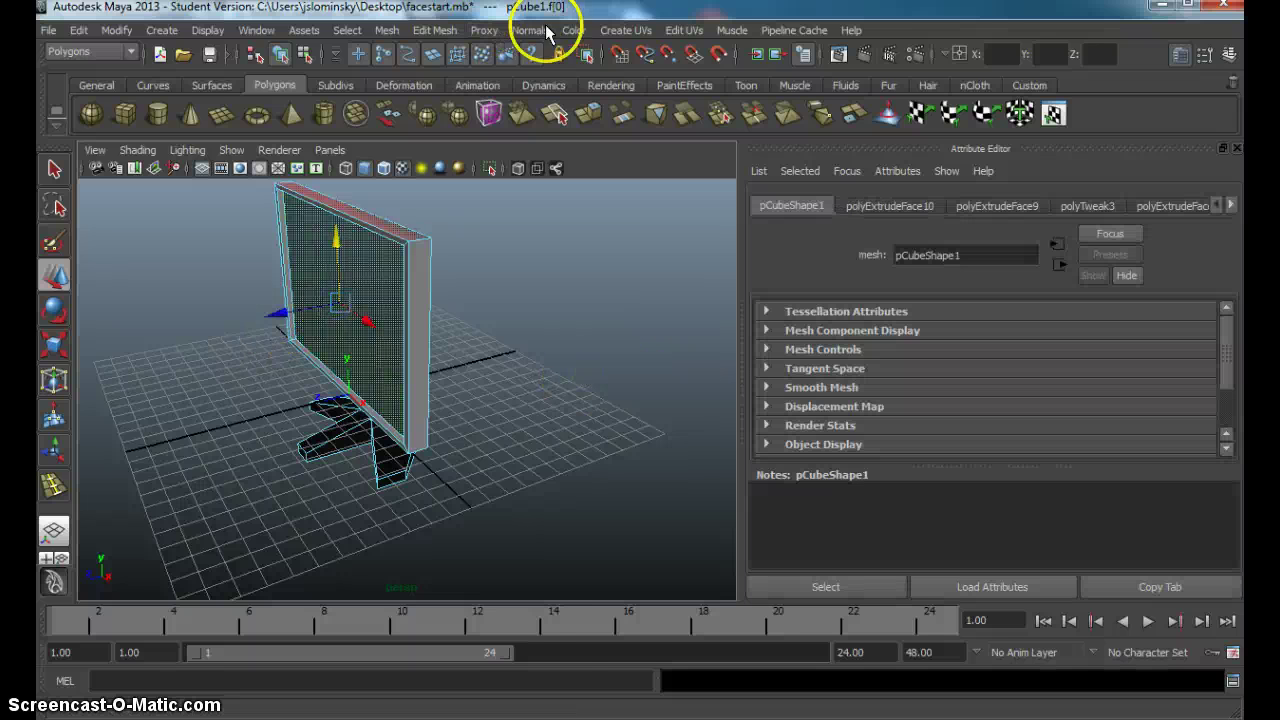
Apply a planar mapping to the screen face, fitted to the bounding box and projected from the Z axis.
click(638, 31)
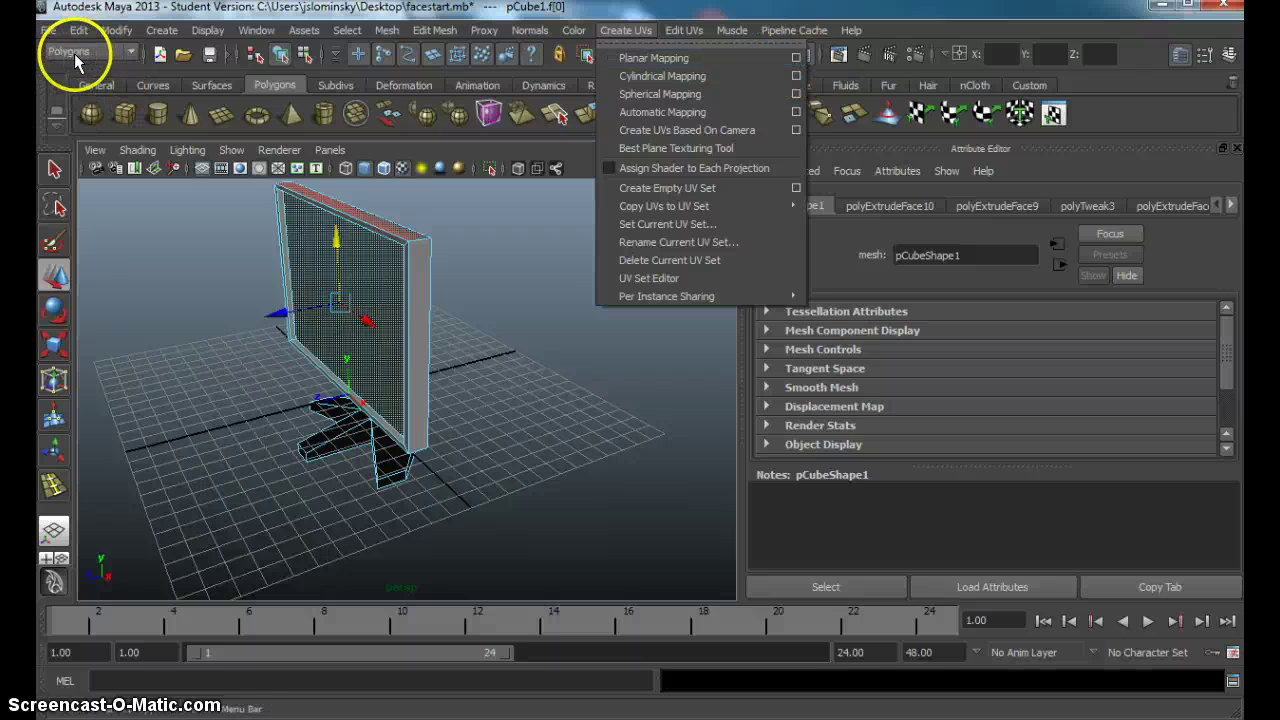
click(640, 30)
click(640, 30)
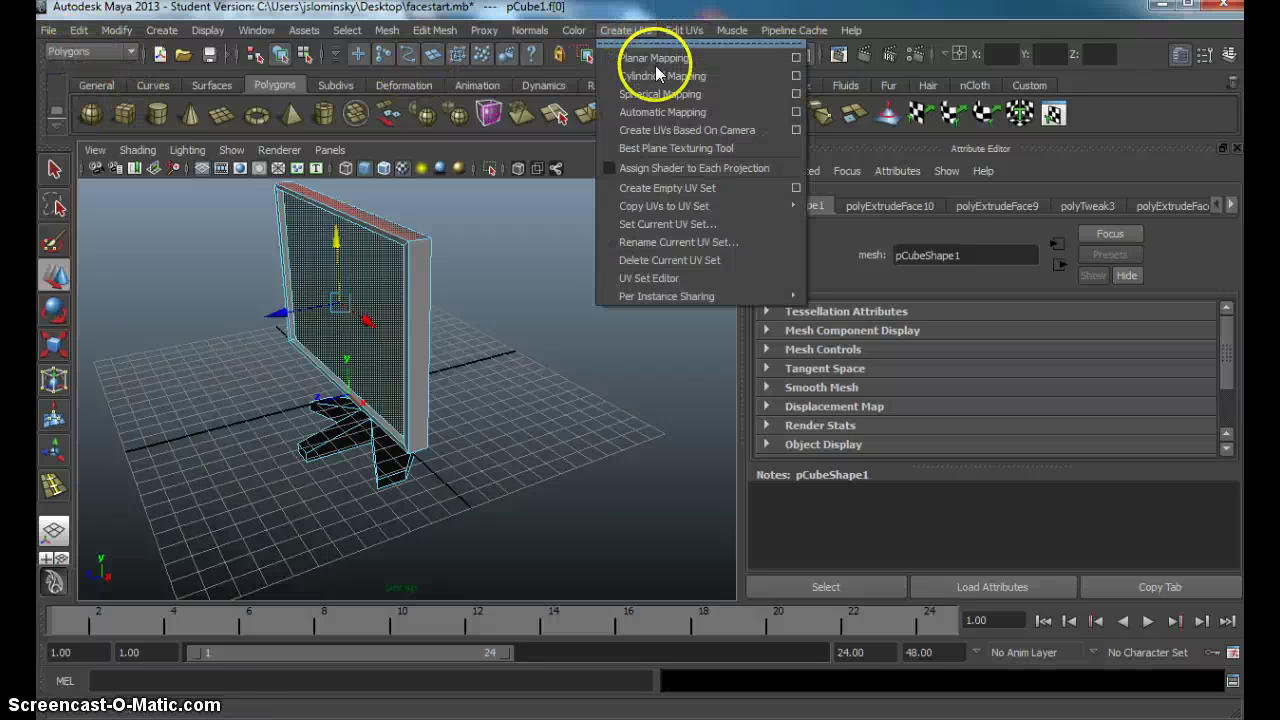
click(795, 60)
alt+drag(420, 450, 266, 420)
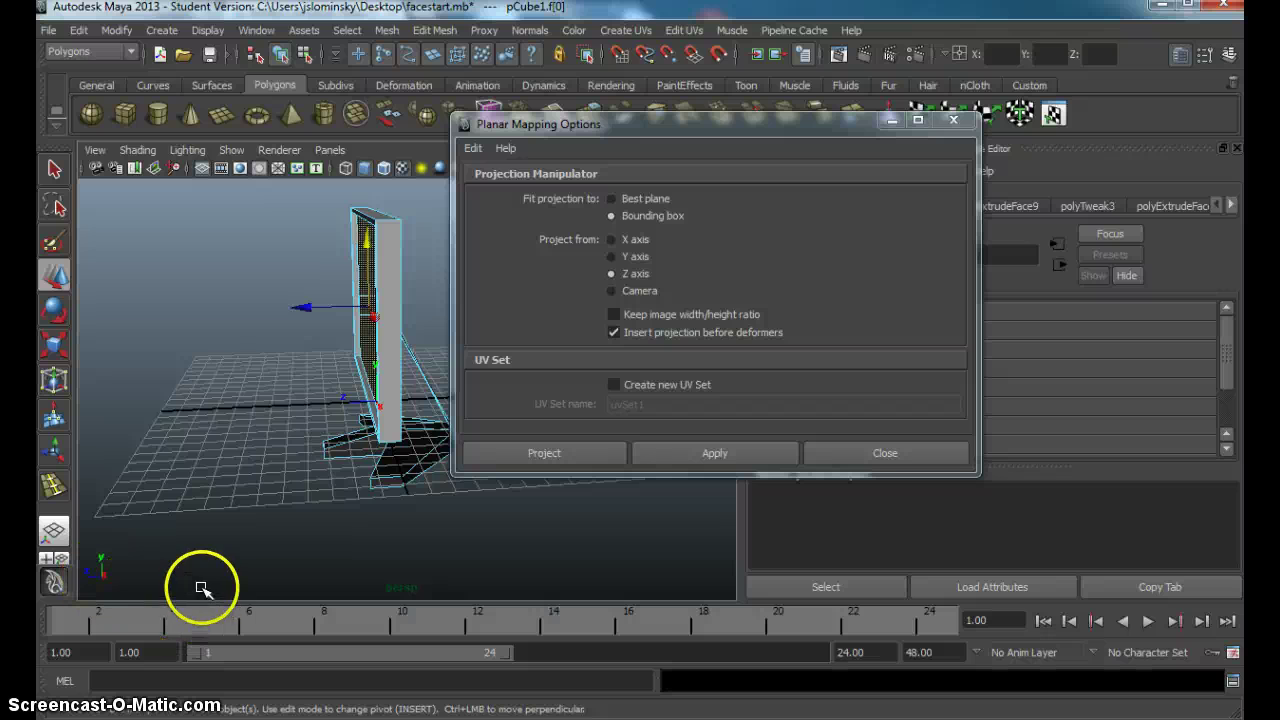
click(545, 453)
Fine-tune the size and position of the planar projection on the screen face and clear the selection.
alt+drag(323, 371, 551, 386)
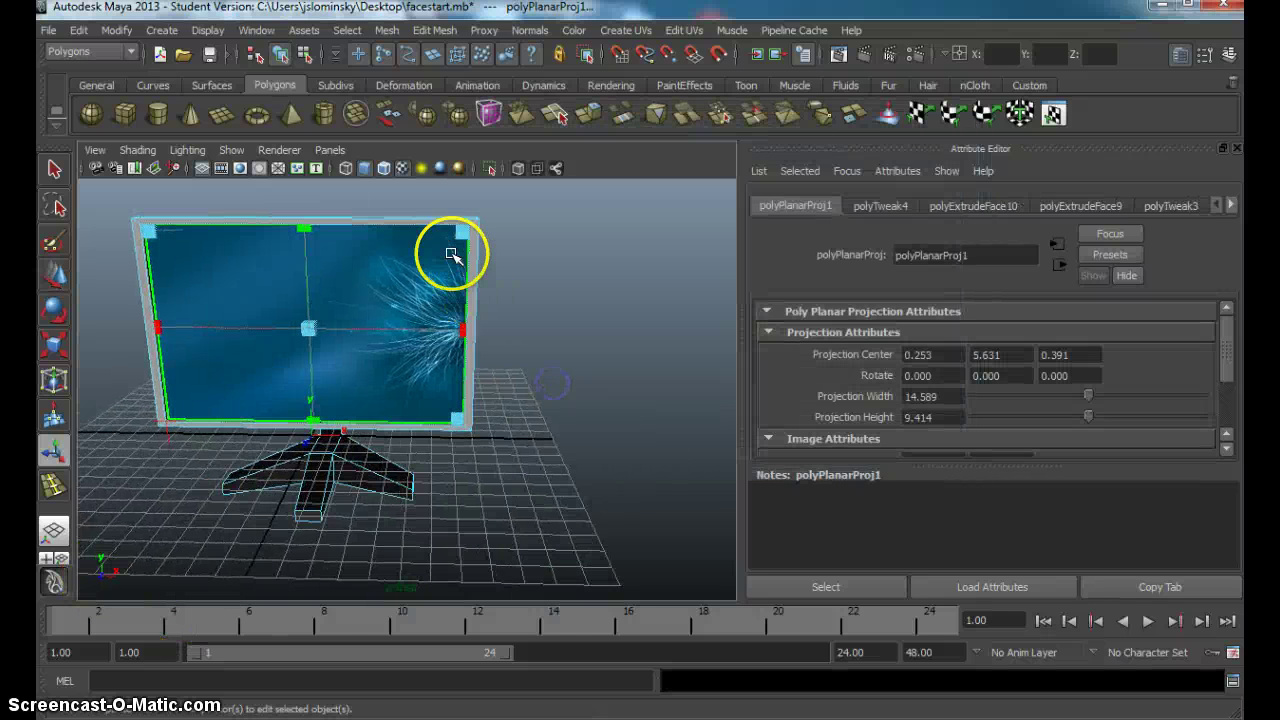
drag(451, 234, 477, 255)
mouse_move(309, 329)
mouse_down()
mouse_move(300, 273)
mouse_move(315, 319)
mouse_move(320, 275)
mouse_move(323, 289)
mouse_move(308, 330)
mouse_up()
click(566, 323)
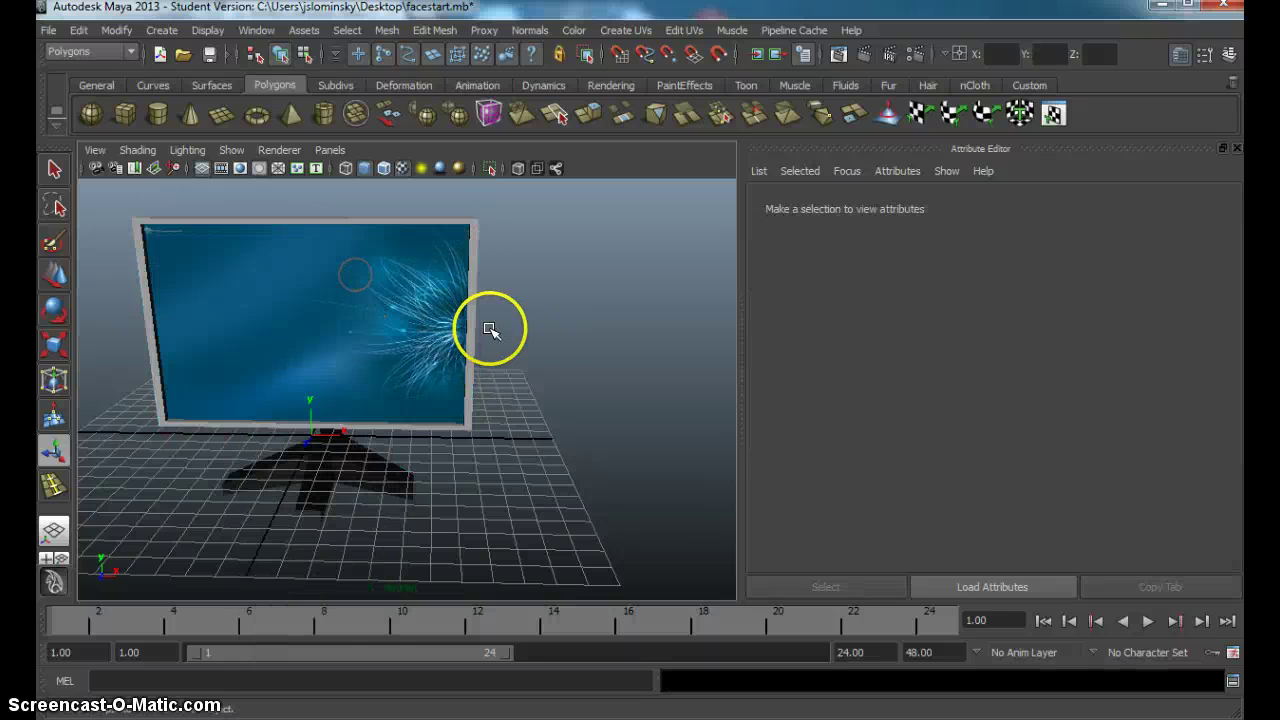
Examine the wallpaper texture on the monitor from the front and side, both close up and from a distance.
scroll(515, 345, down, 5)
scroll(520, 326, up, 5)
alt+drag(520, 352, 563, 347)
scroll(334, 420, down, 5)
alt+drag(334, 420, 405, 420)
scroll(371, 420, up, 5)
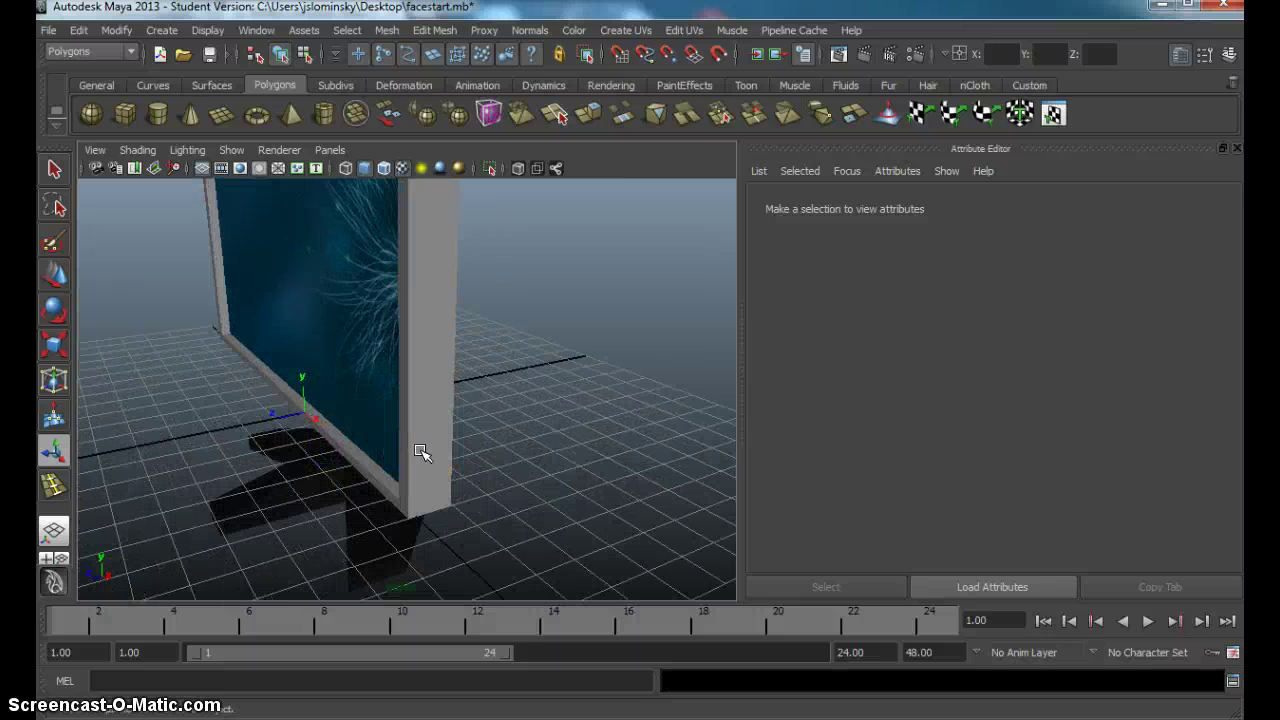
alt+drag(418, 410, 357, 401)
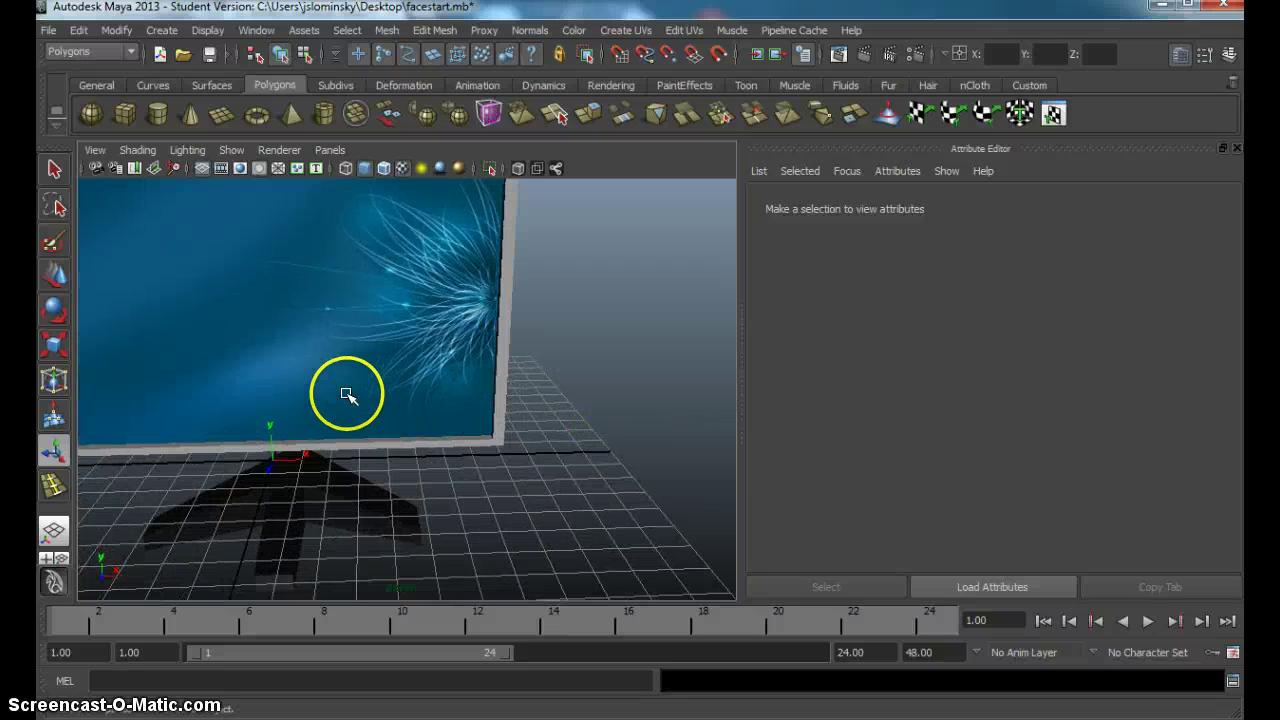
scroll(333, 316, down, 5)
mouse_move(338, 331)
alt+mouse_down()
mouse_move(617, 329)
mouse_move(343, 342)
alt+mouse_up()
Reselect the screen face, compare its axis directions with the Planar Mapping options, and close the options without projecting.
click(362, 343)
scroll(370, 347, up, 4)
right_click(343, 305)
click(350, 350)
click(345, 336)
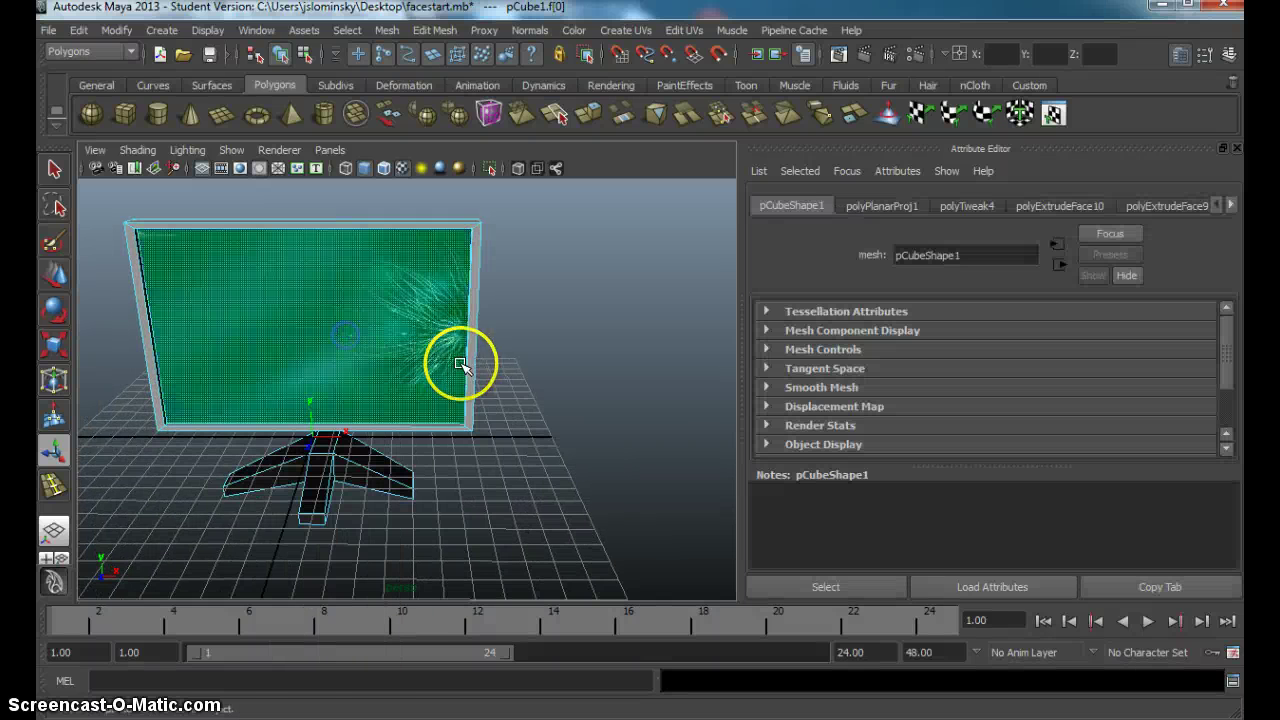
alt+drag(434, 366, 300, 357)
click(626, 31)
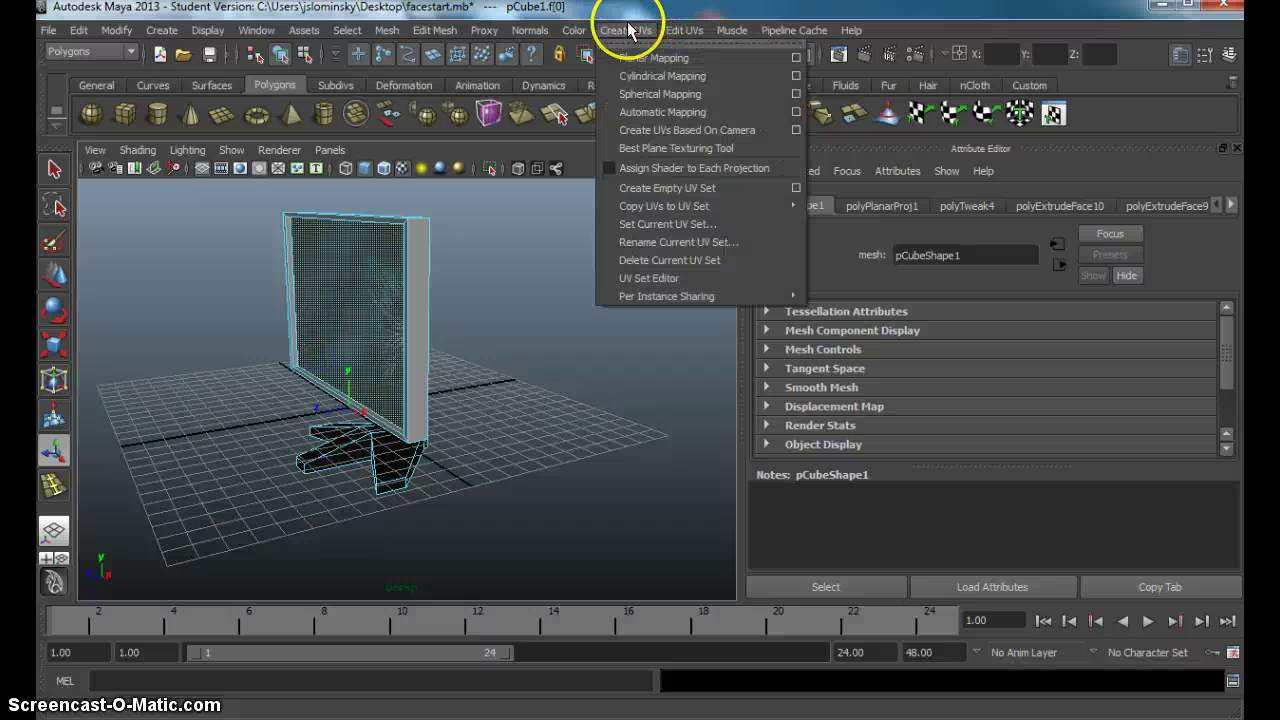
click(795, 57)
click(54, 275)
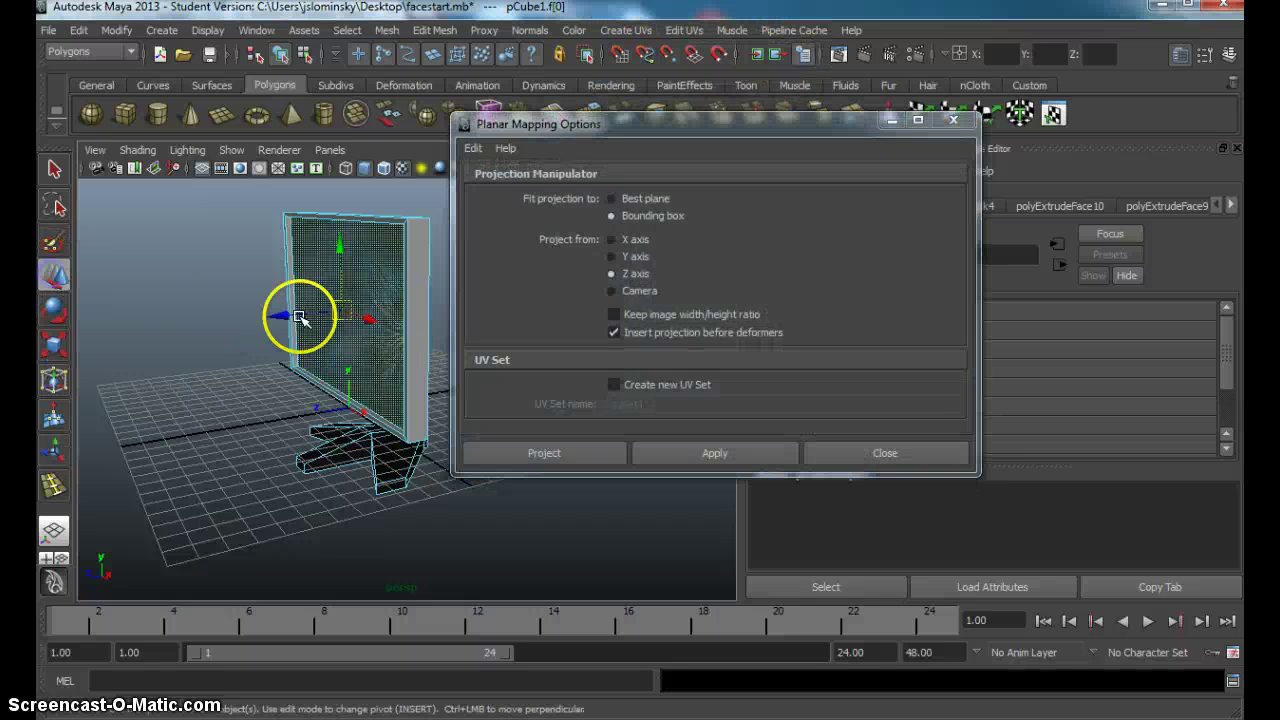
alt+drag(250, 392, 240, 340)
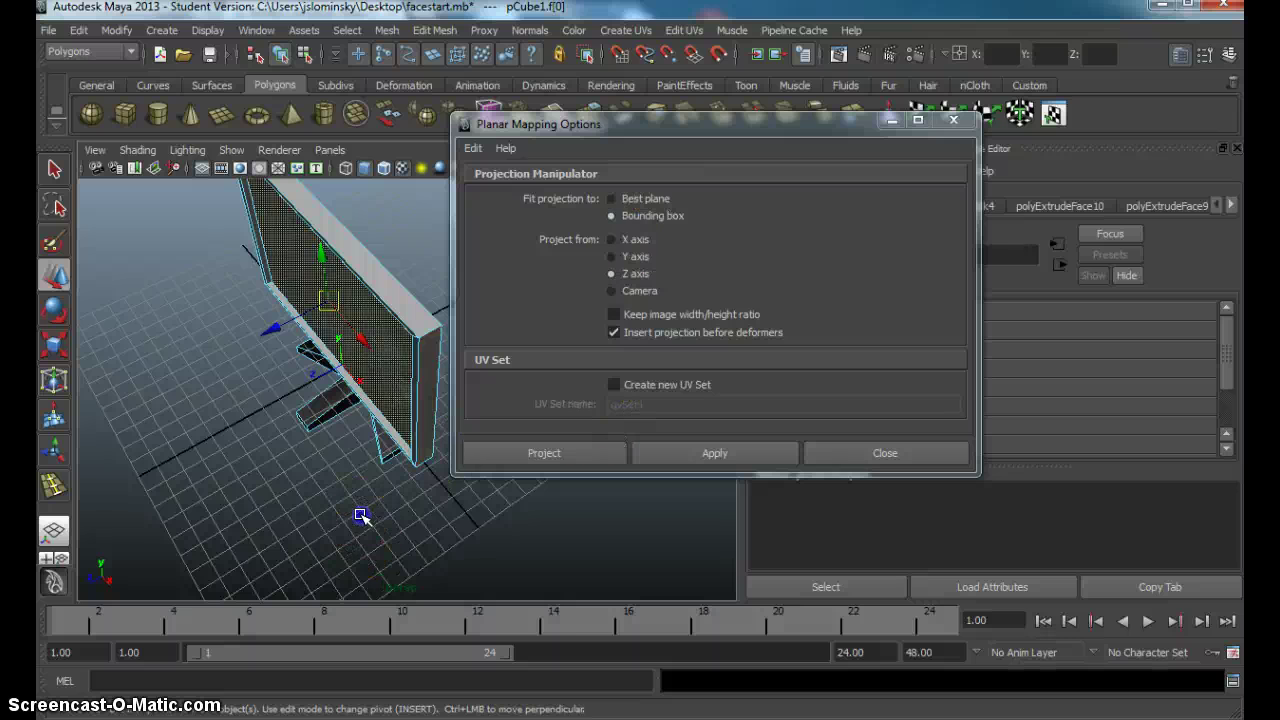
click(360, 515)
click(851, 453)
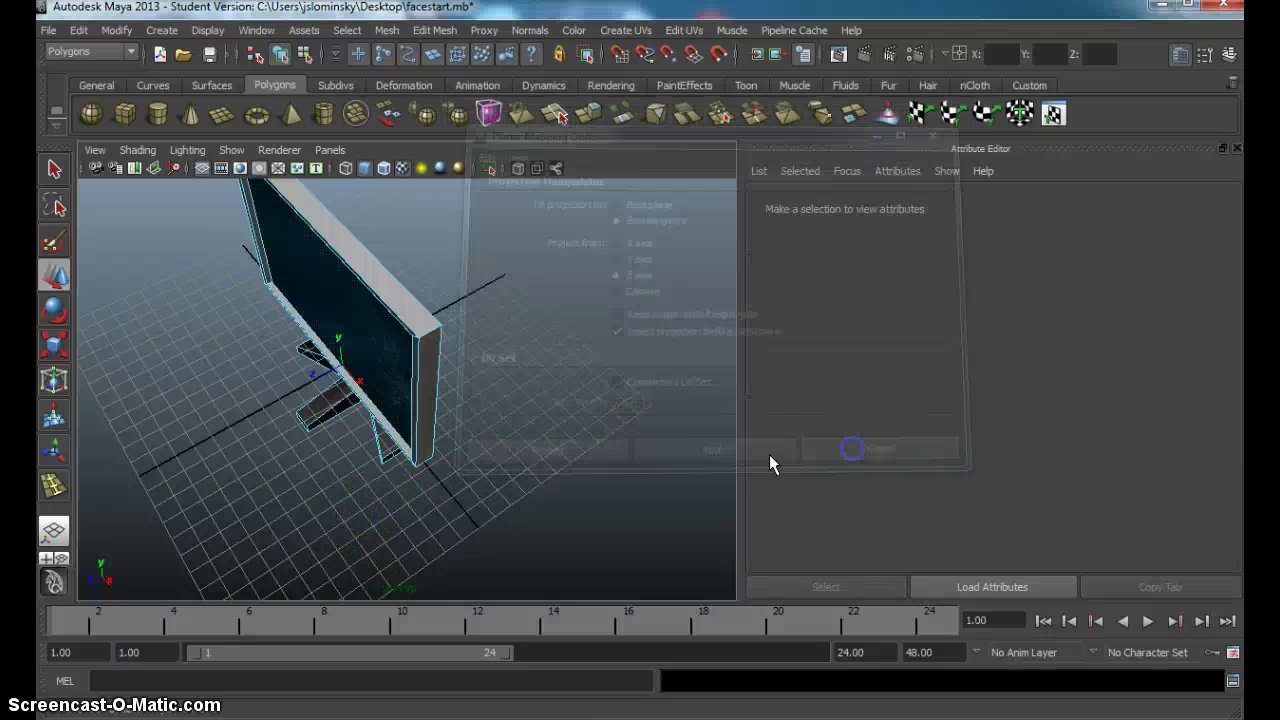
Check the textured monitor from the front and minimize Maya to return to the broken-glass desktop image in the browser.
alt+drag(503, 480, 517, 428)
scroll(523, 435, down, 4)
scroll(523, 434, up, 4)
click(513, 433)
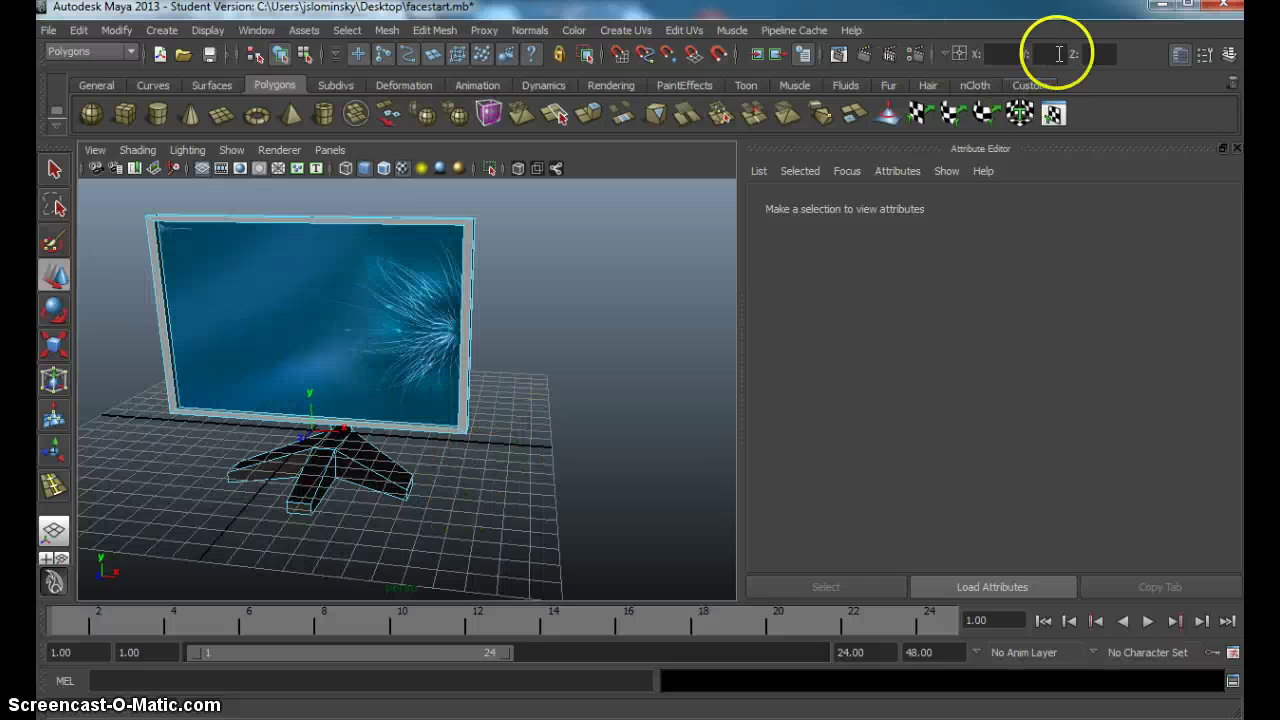
click(1161, 4)
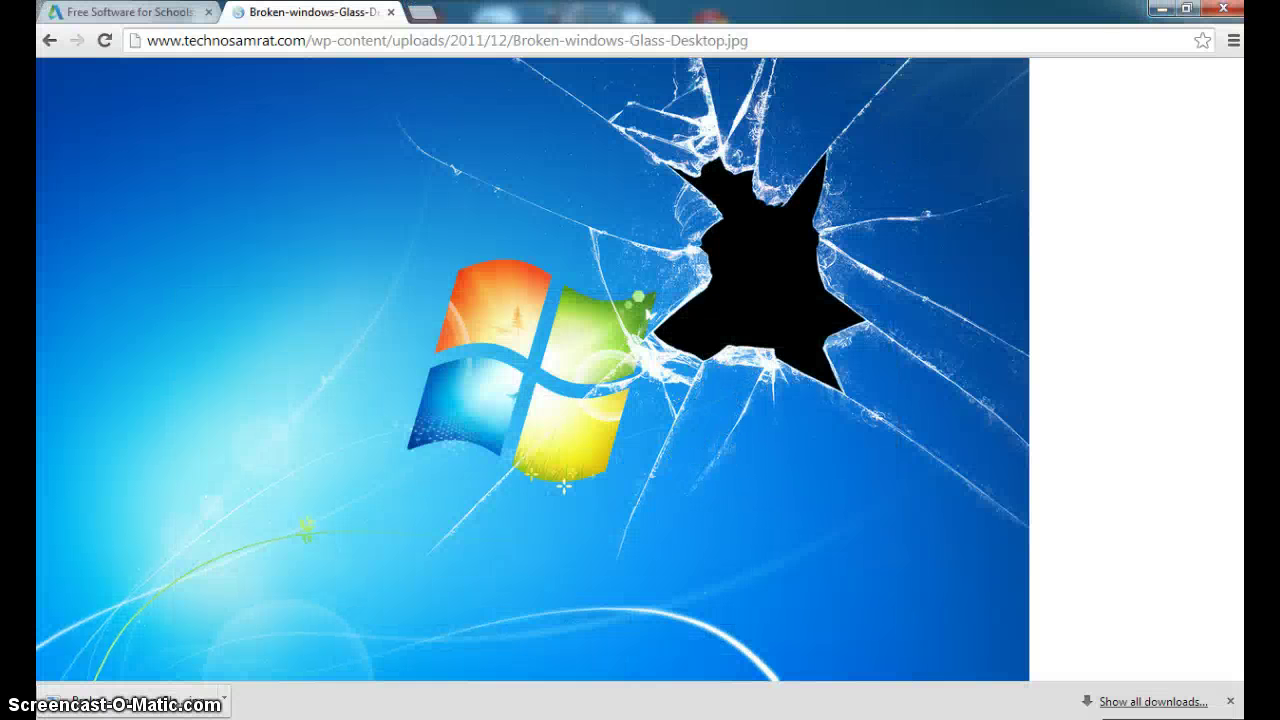